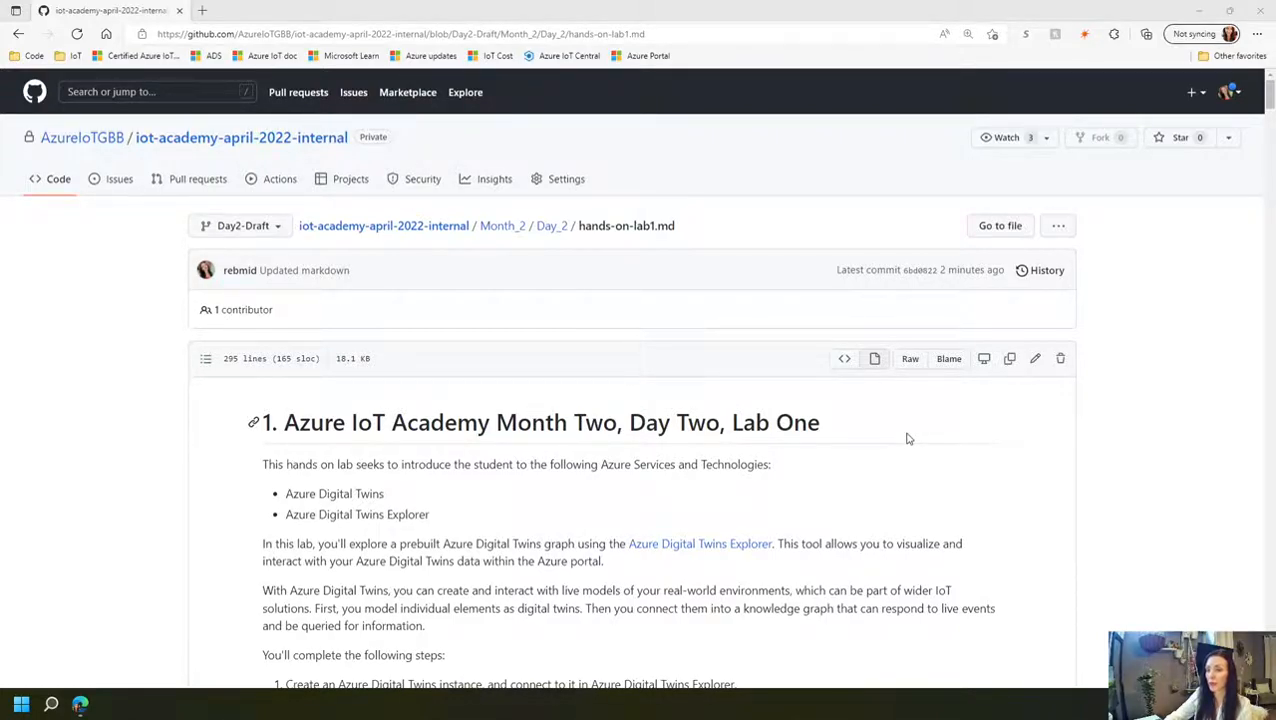
- Read the lab introduction, the listed lab steps, the example twin graph and the course content down to the sample-materials download section
scroll(980, 444, down, 2)
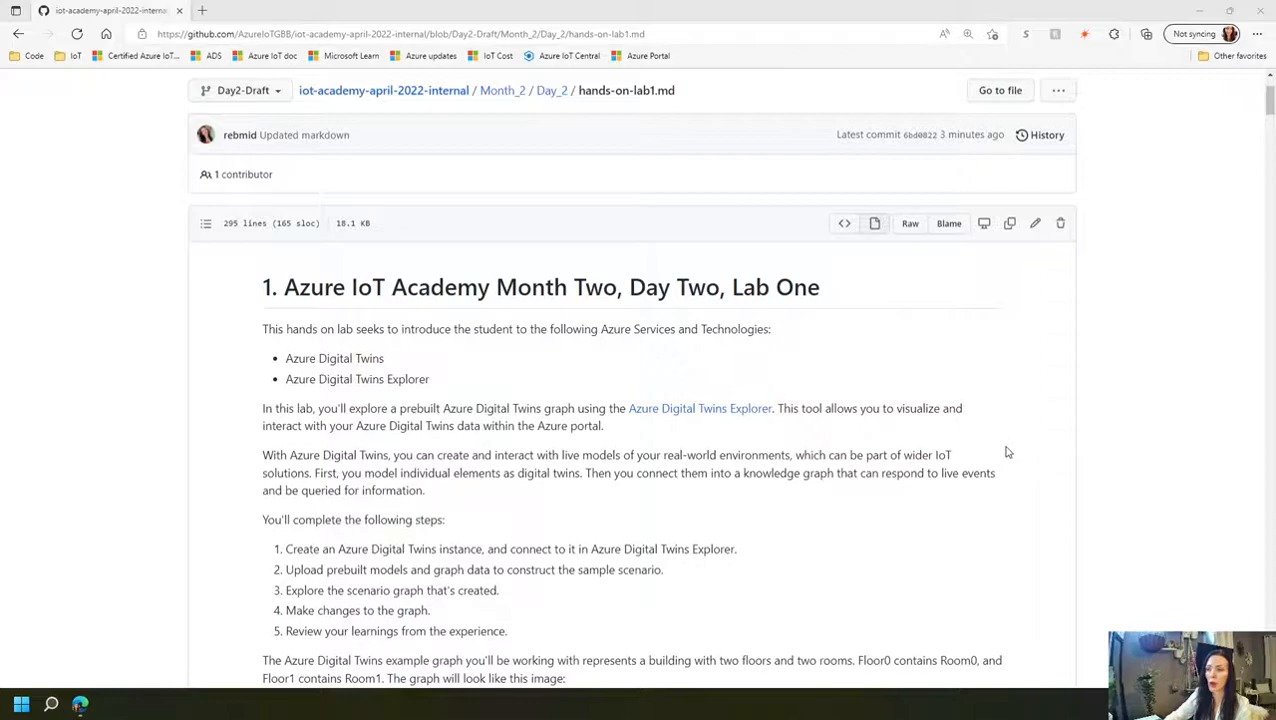
scroll(1007, 452, down, 1)
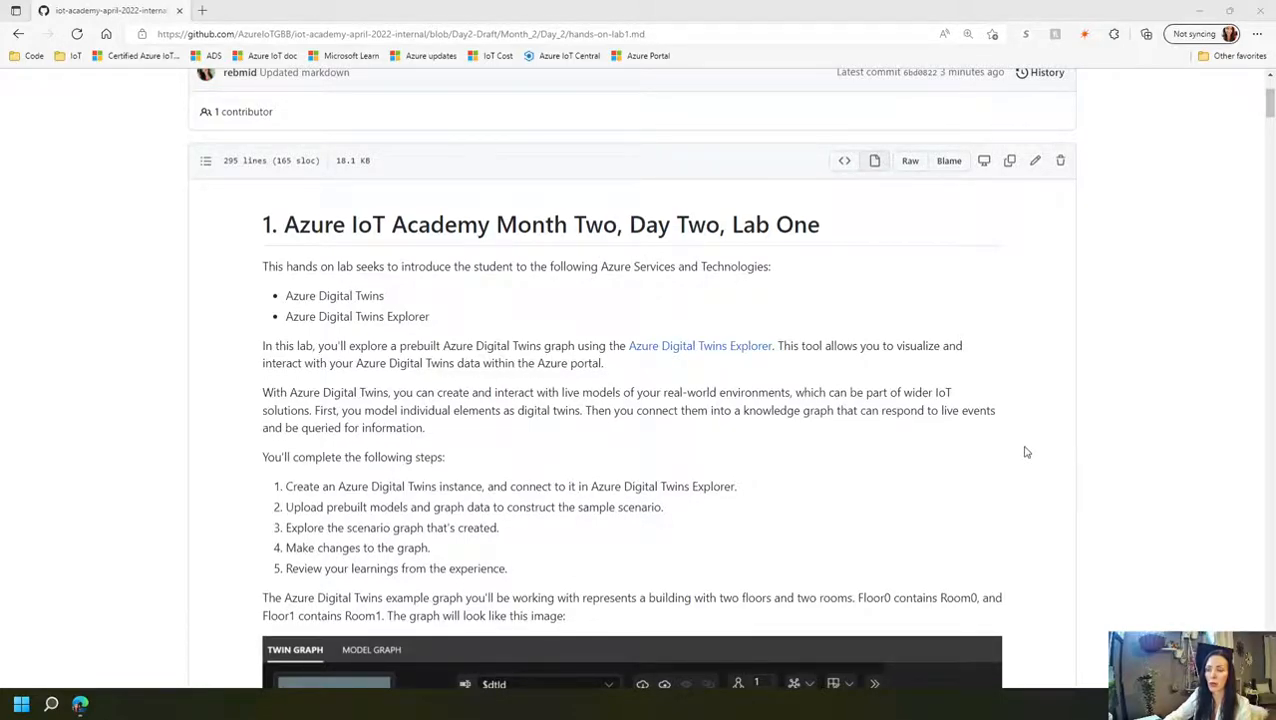
scroll(1025, 452, down, 1)
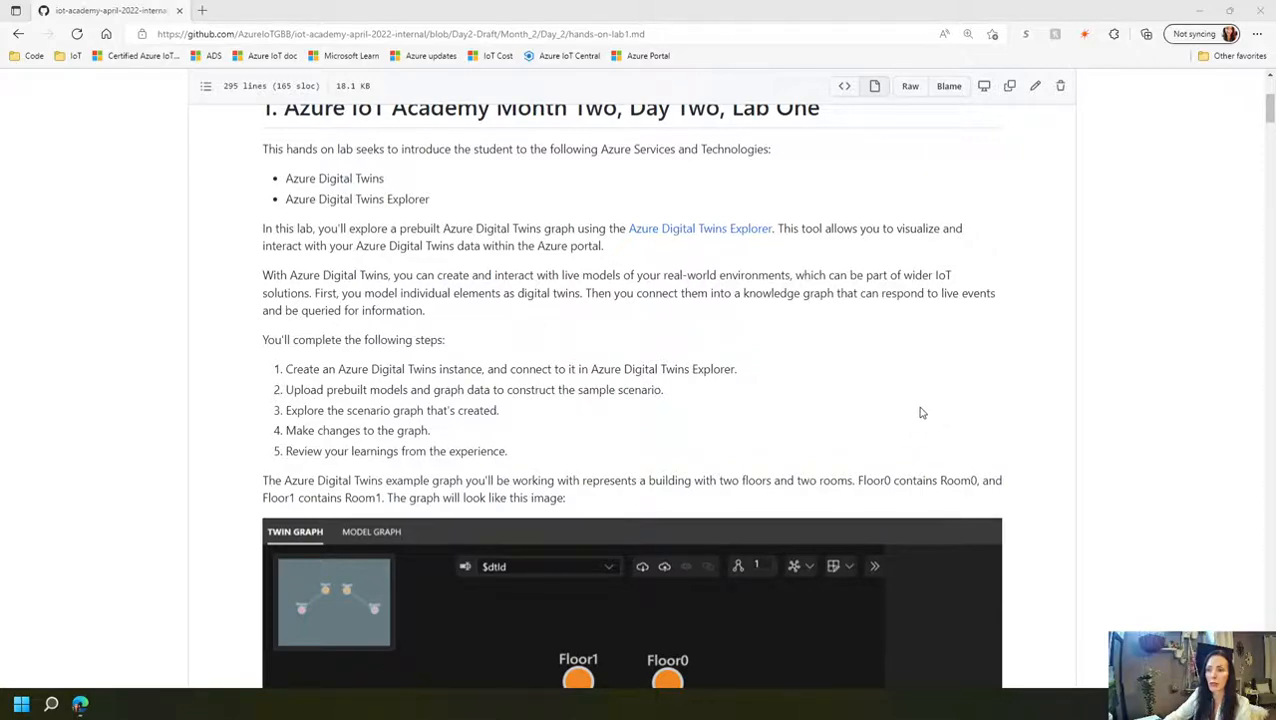
scroll(922, 413, down, 1)
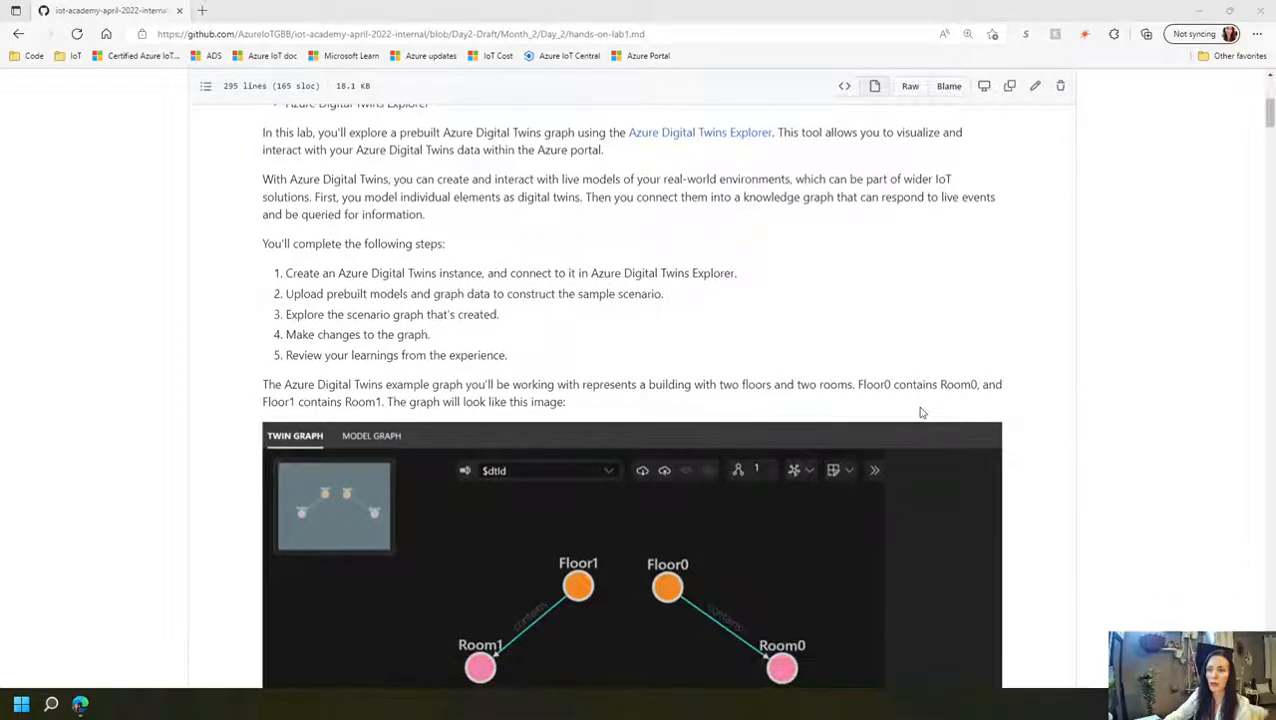
scroll(922, 413, down, 1)
scroll(922, 413, down, 1)
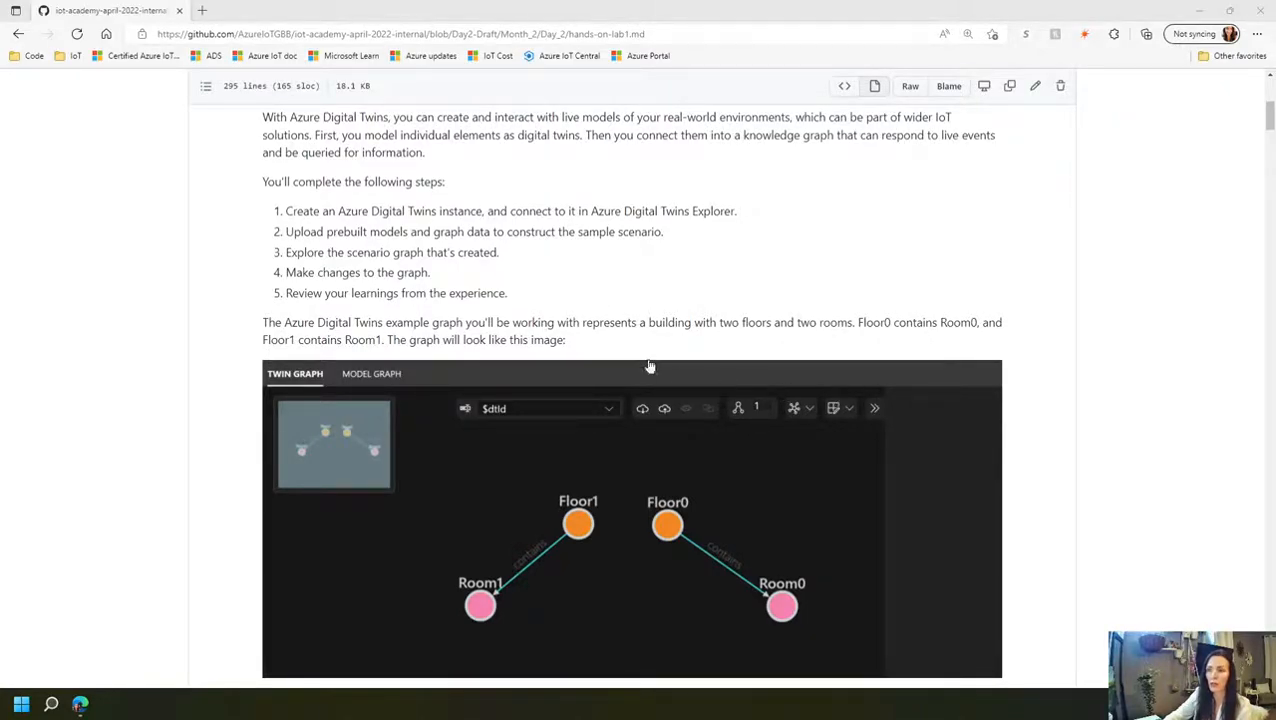
scroll(996, 363, down, 1)
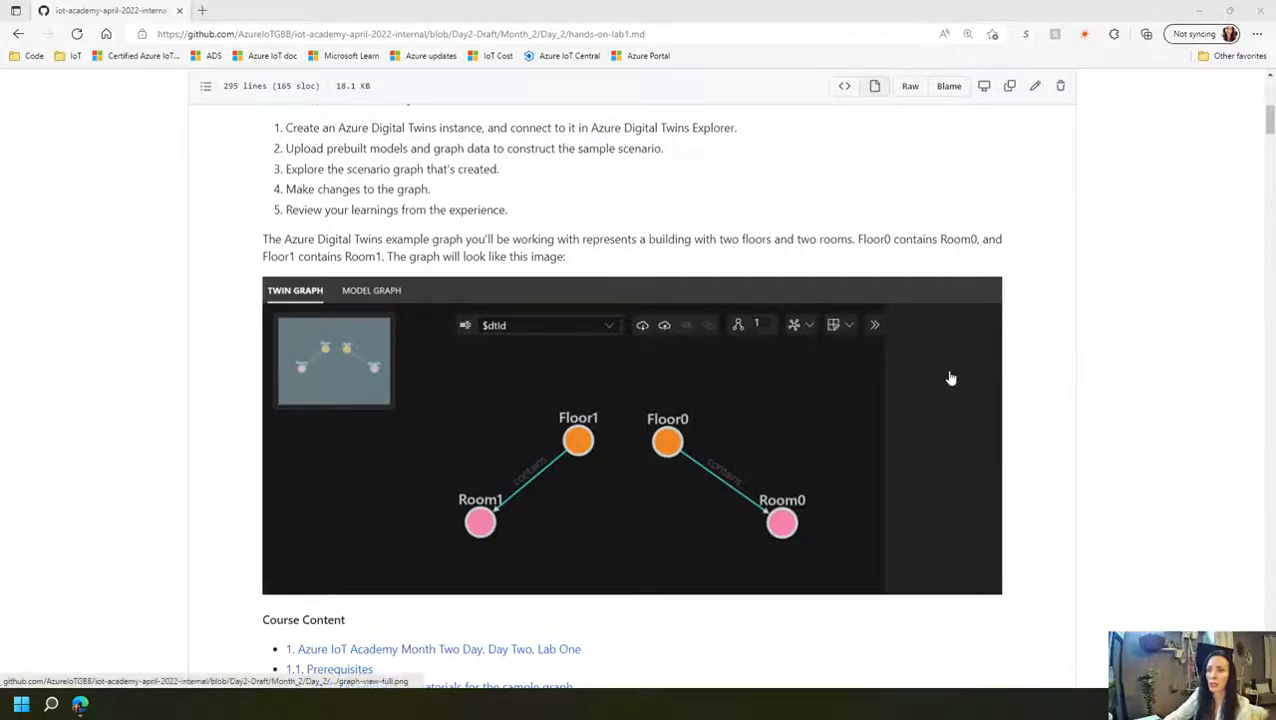
scroll(951, 378, down, 1)
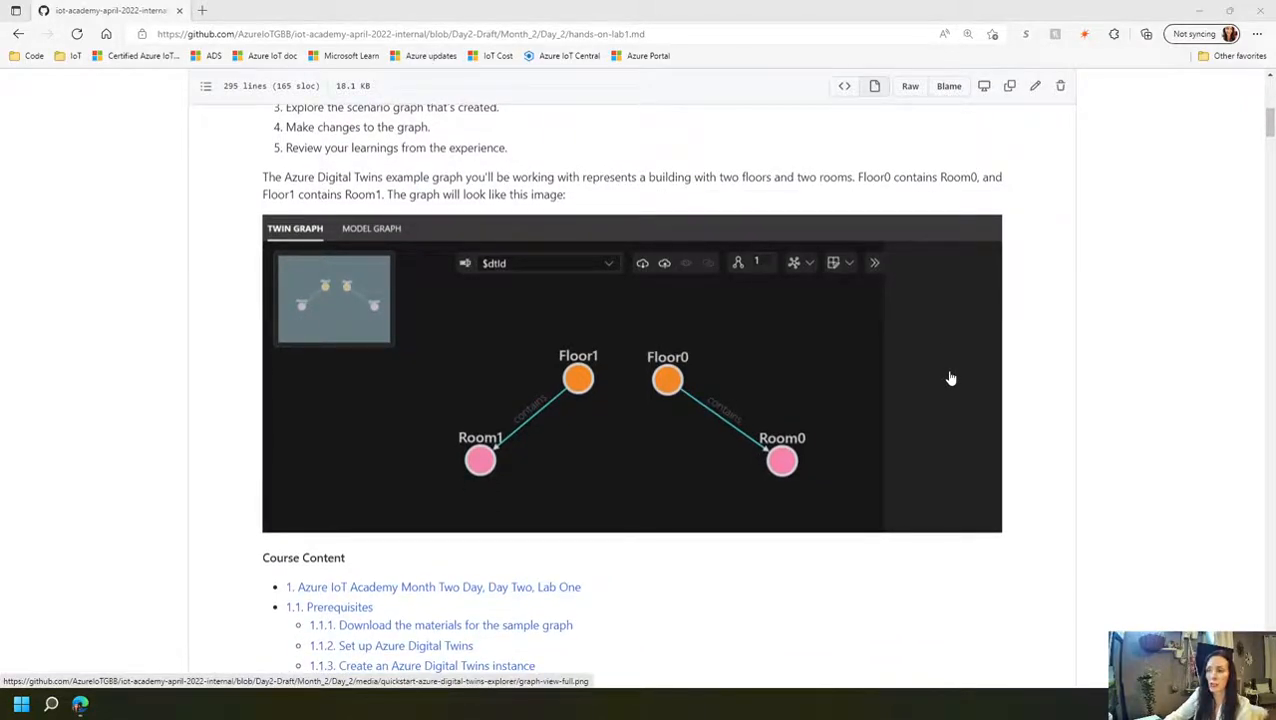
scroll(951, 378, down, 2)
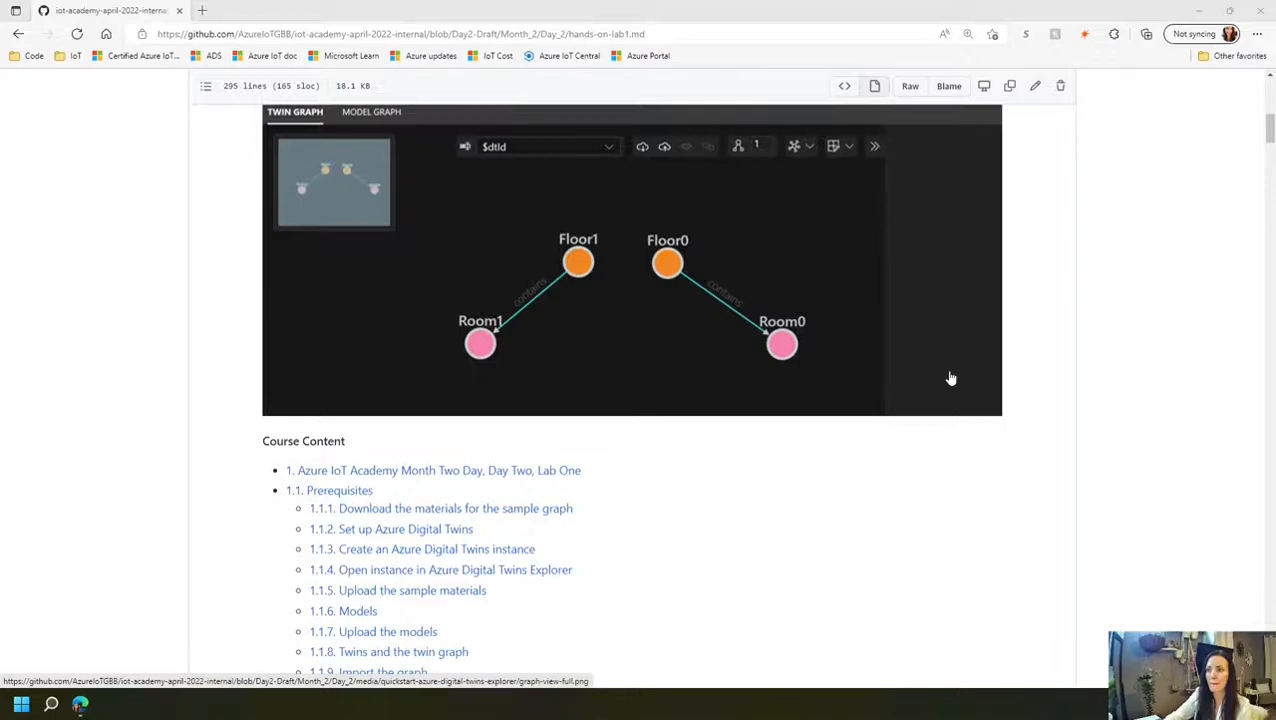
scroll(951, 378, down, 5)
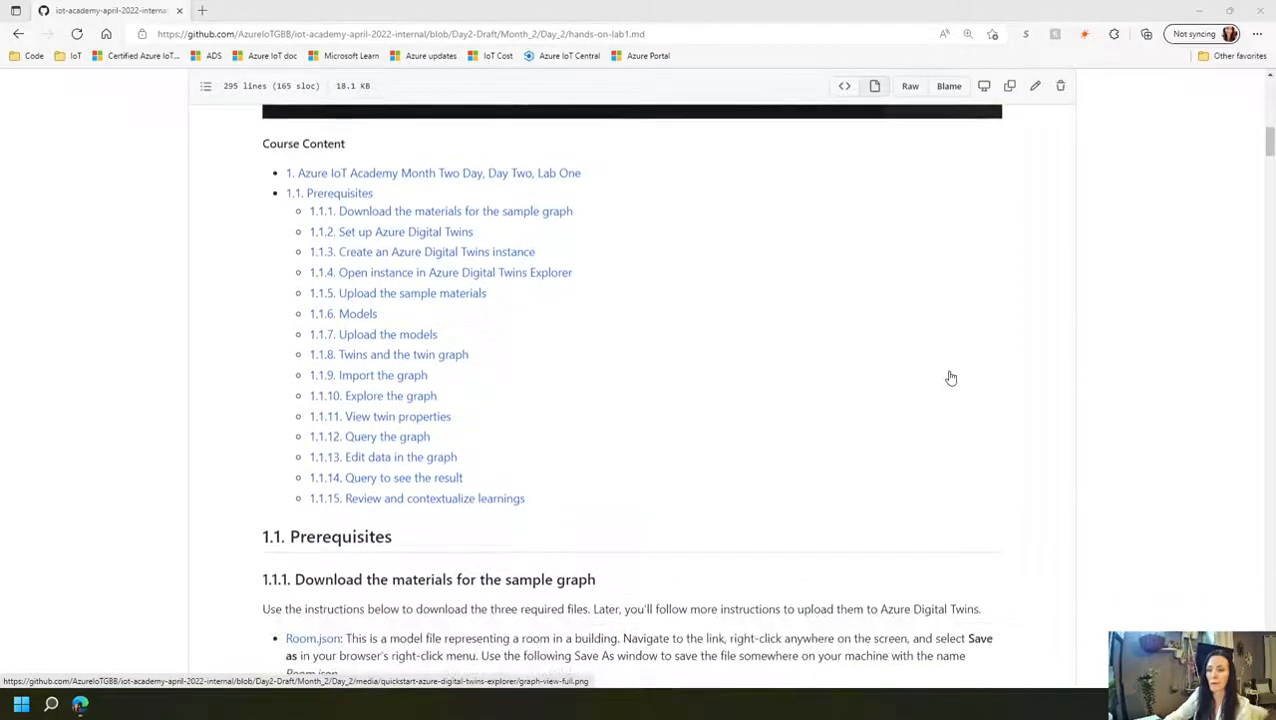
scroll(951, 378, down, 4)
scroll(951, 378, down, 1)
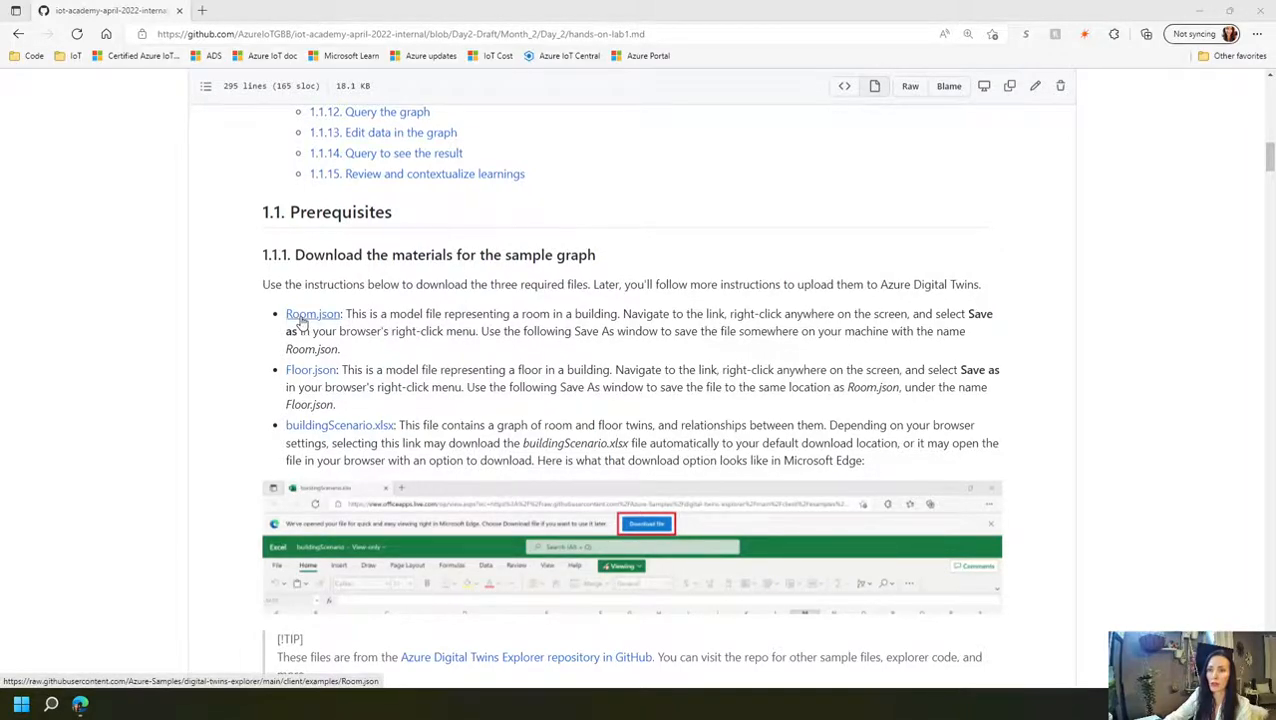
- Open the Room.json link in a new tab and save the file in the ADThol folder, replacing the existing copy
right_click(301, 320)
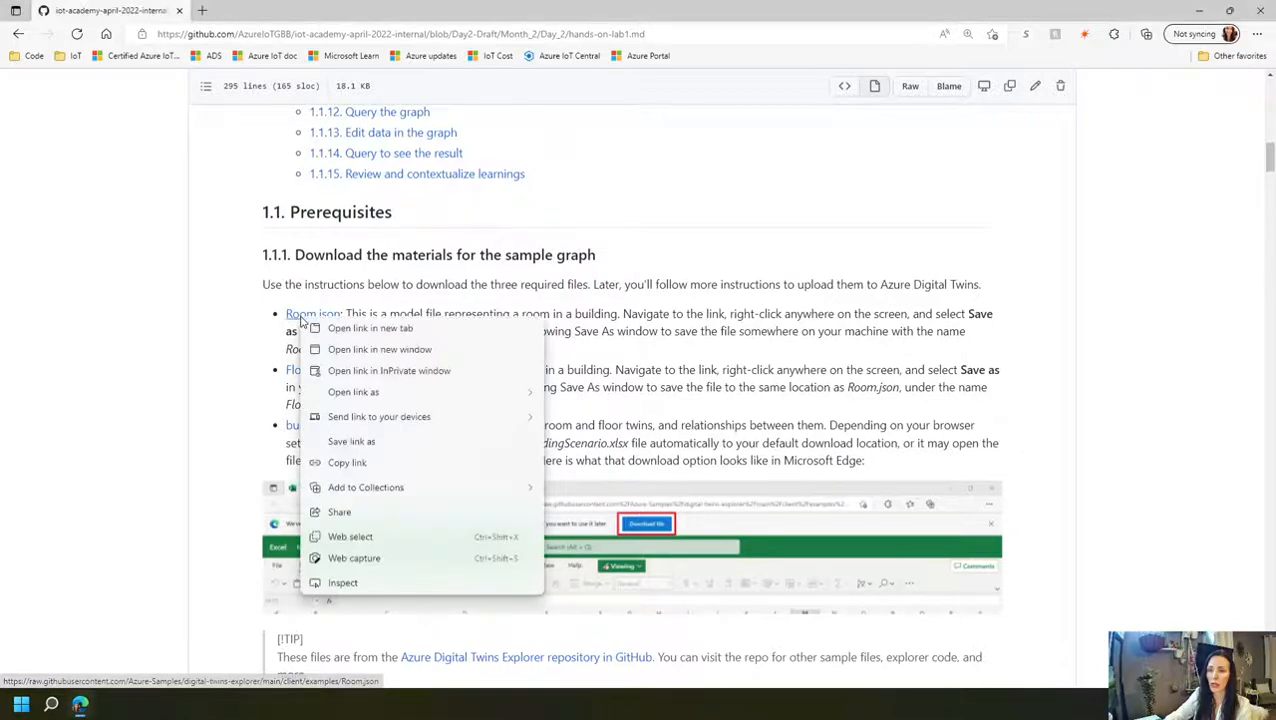
click(350, 329)
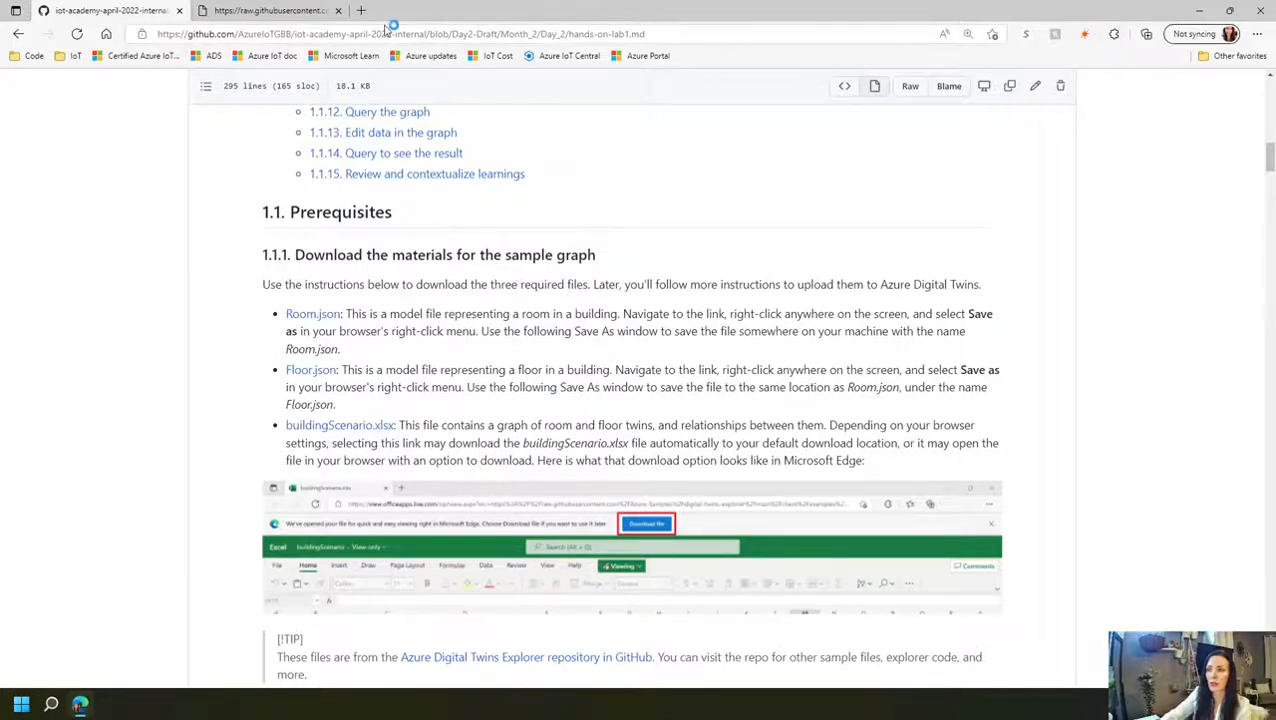
click(282, 12)
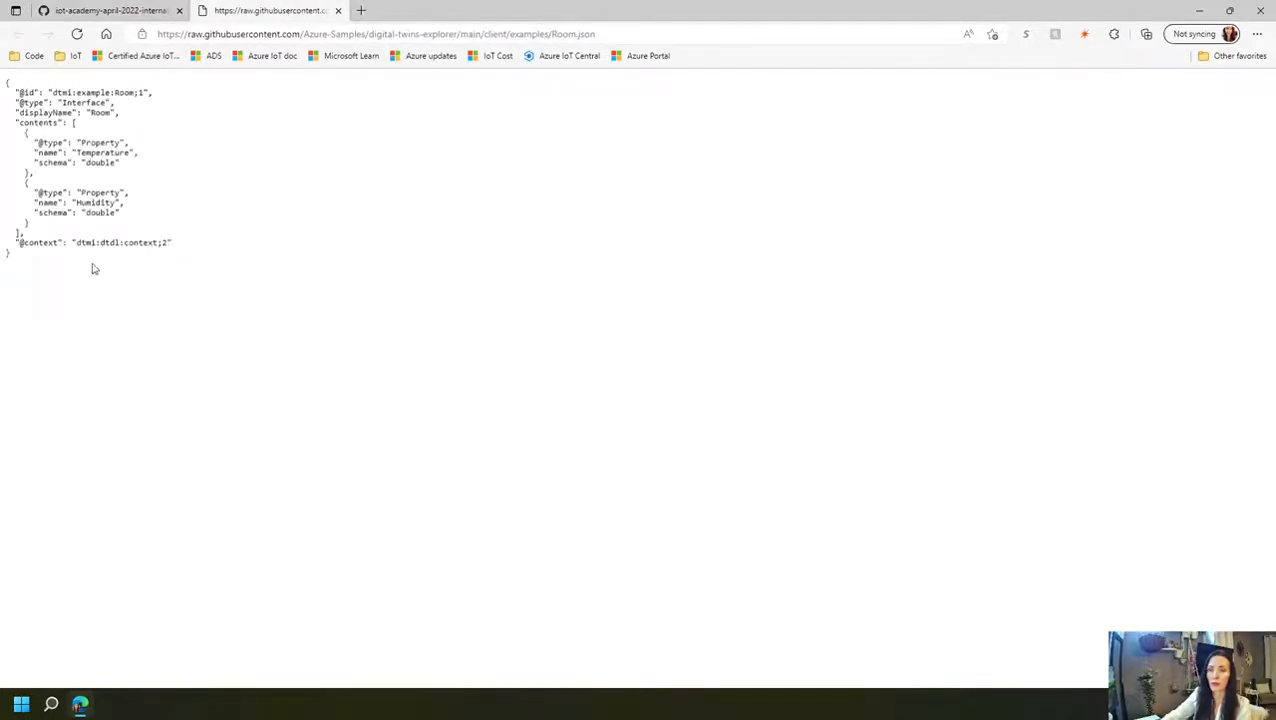
right_click(203, 197)
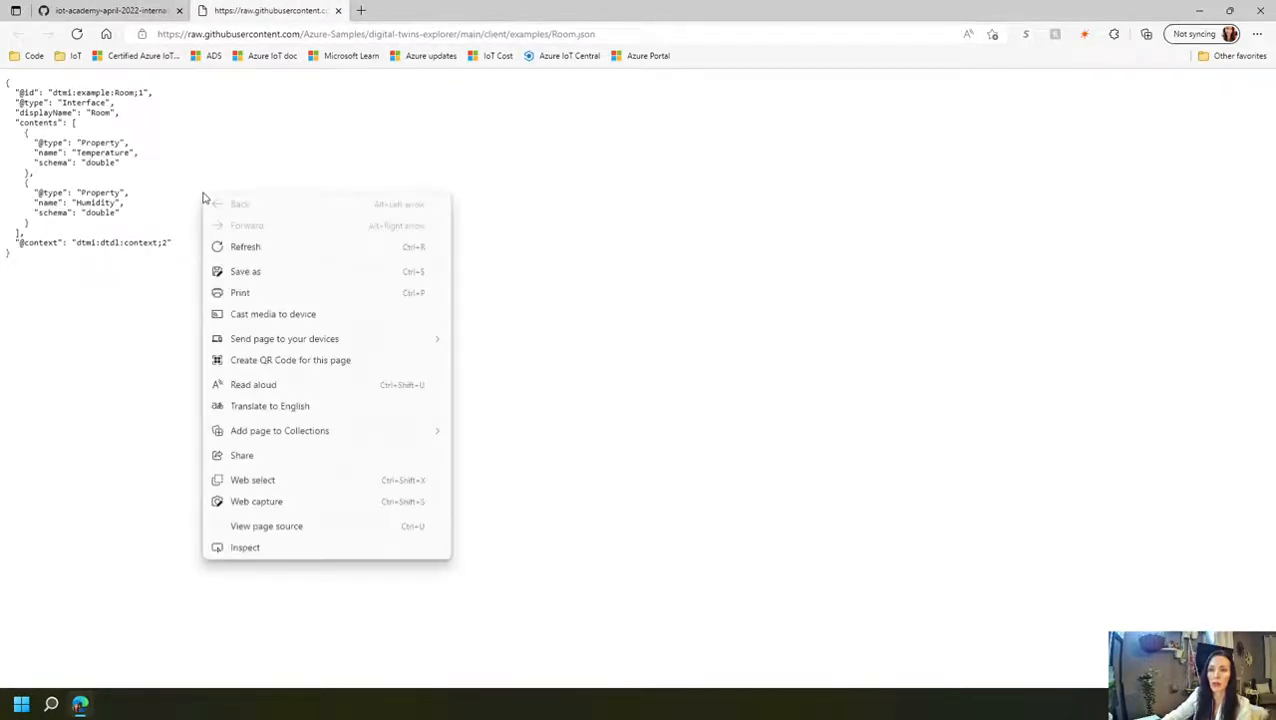
click(269, 281)
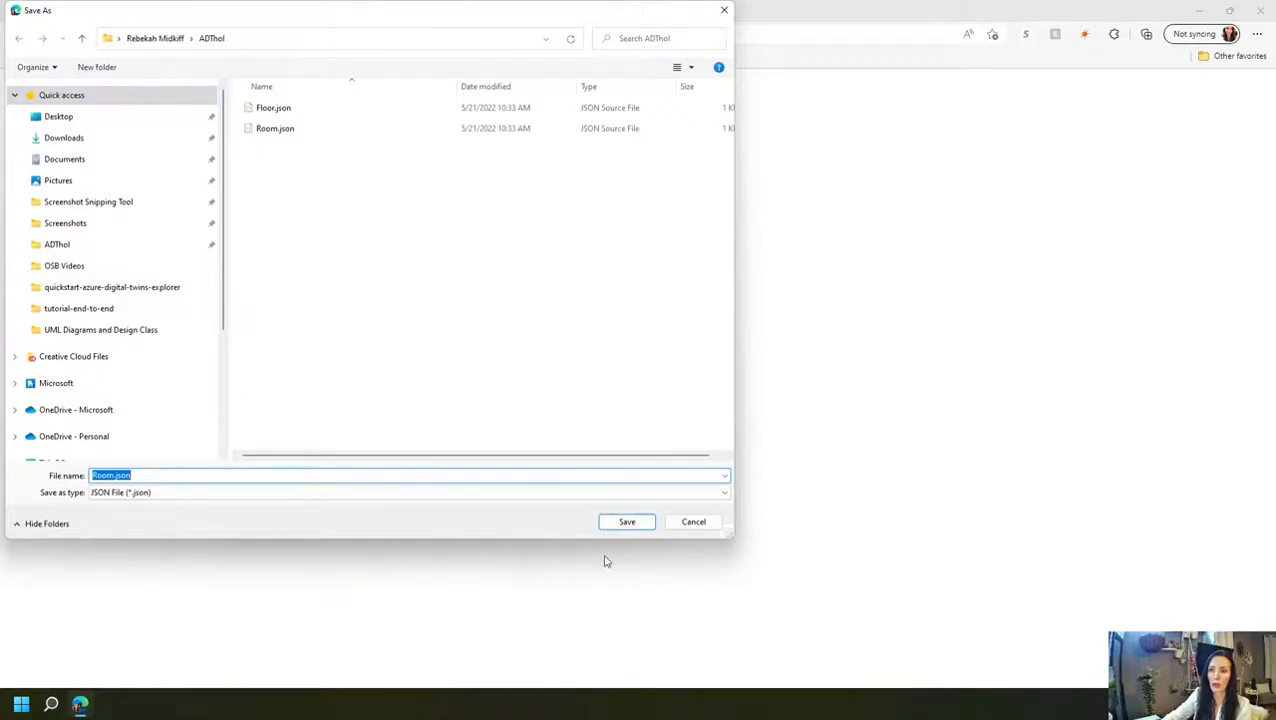
click(623, 527)
click(674, 356)
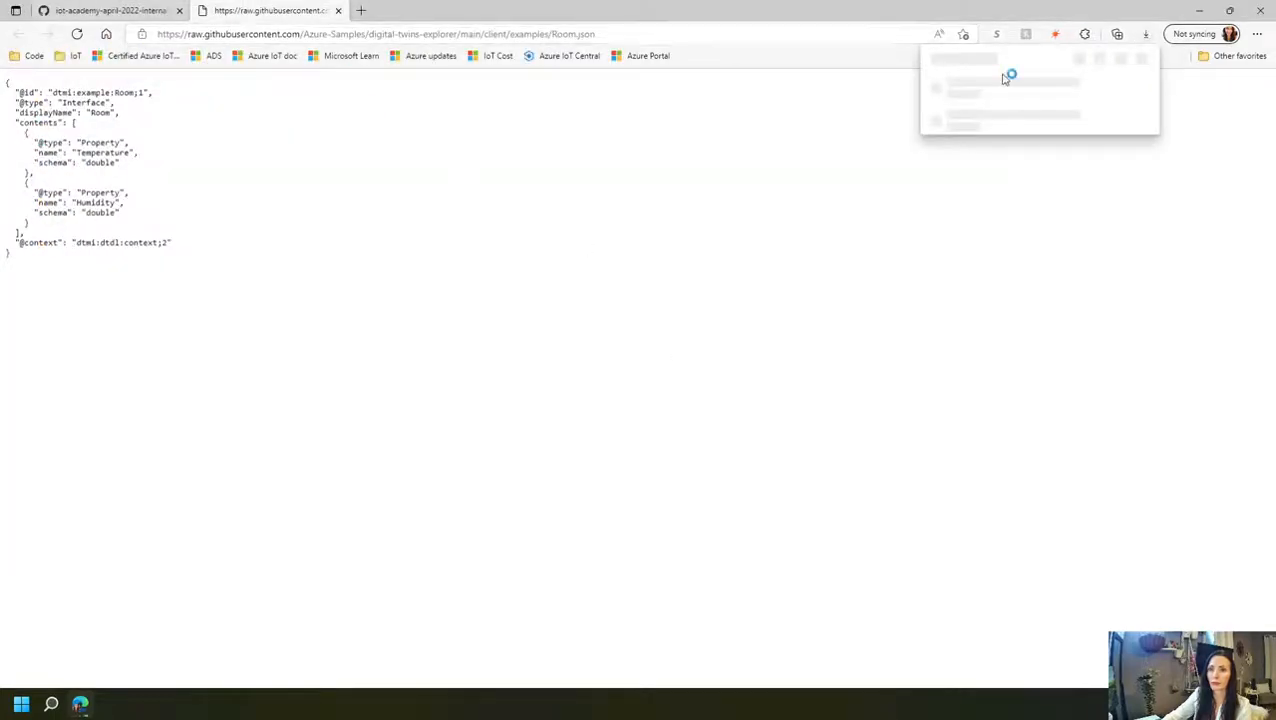
- Return to the lab page, open the Floor.json link in a new tab and close the Room.json tab
click(85, 11)
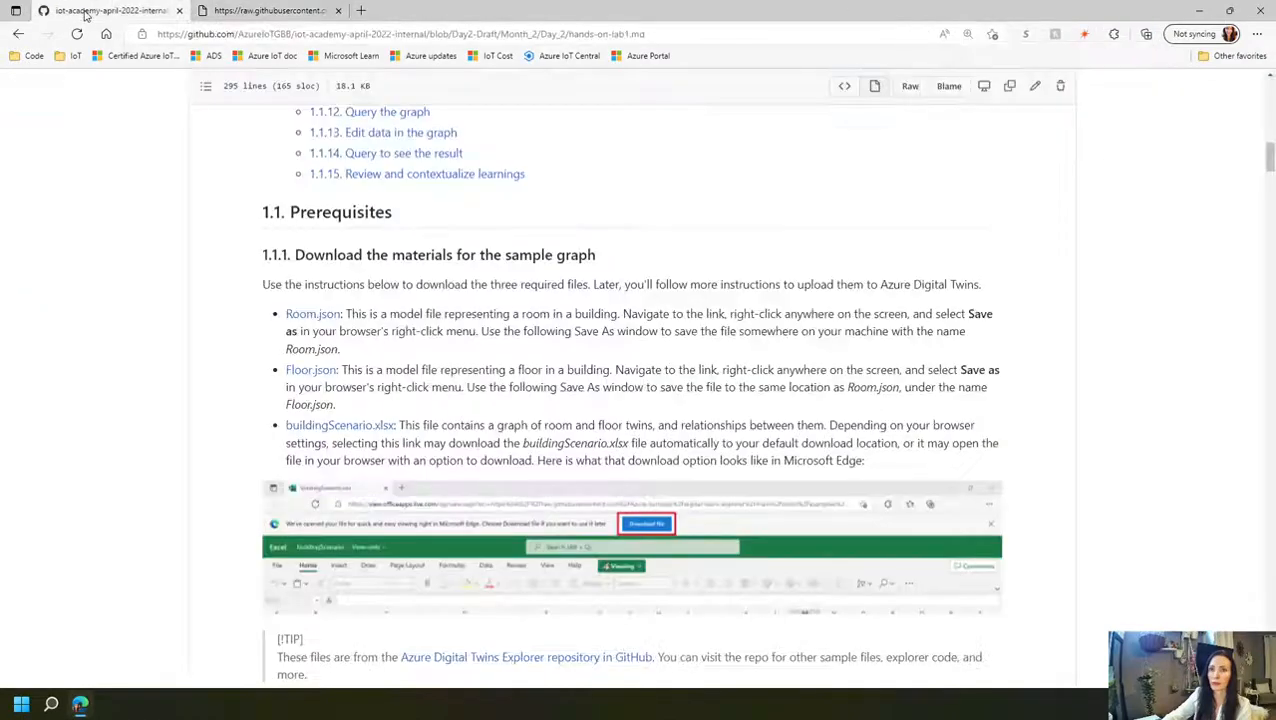
right_click(308, 375)
click(358, 385)
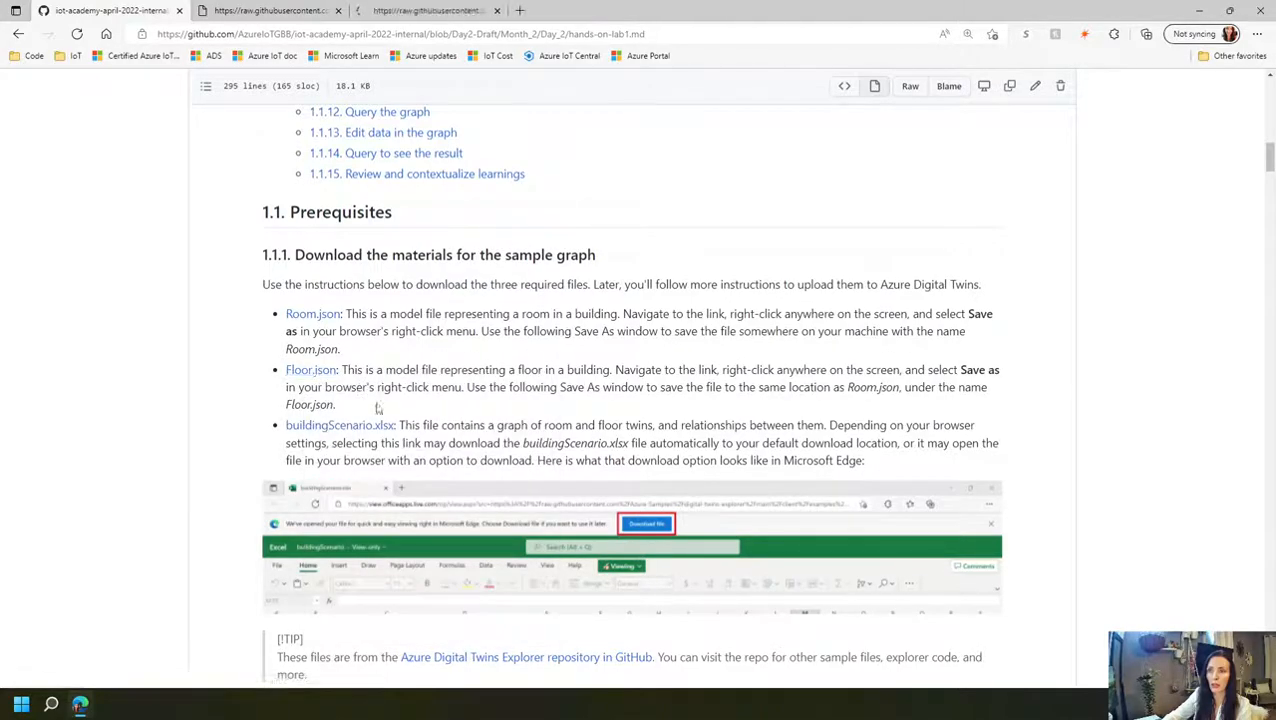
click(338, 10)
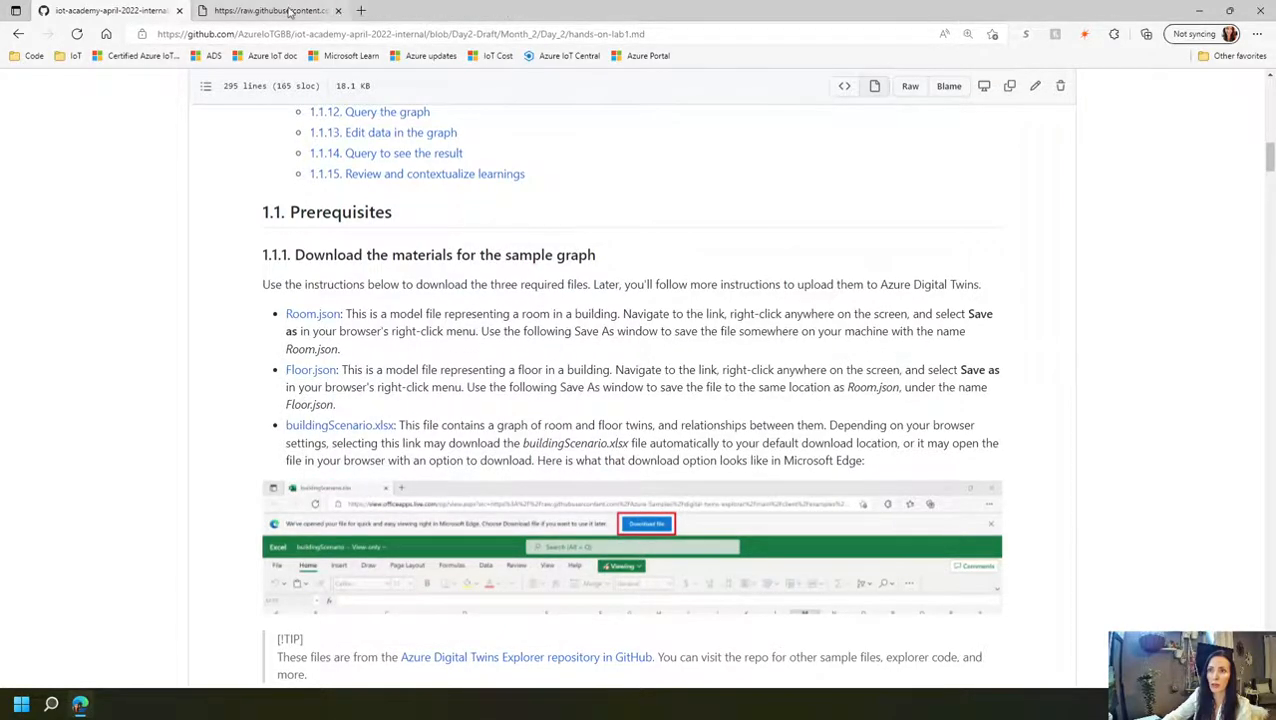
- Save Floor.json in the ADThol folder, replacing the existing copy, and close its tab
click(288, 10)
right_click(255, 230)
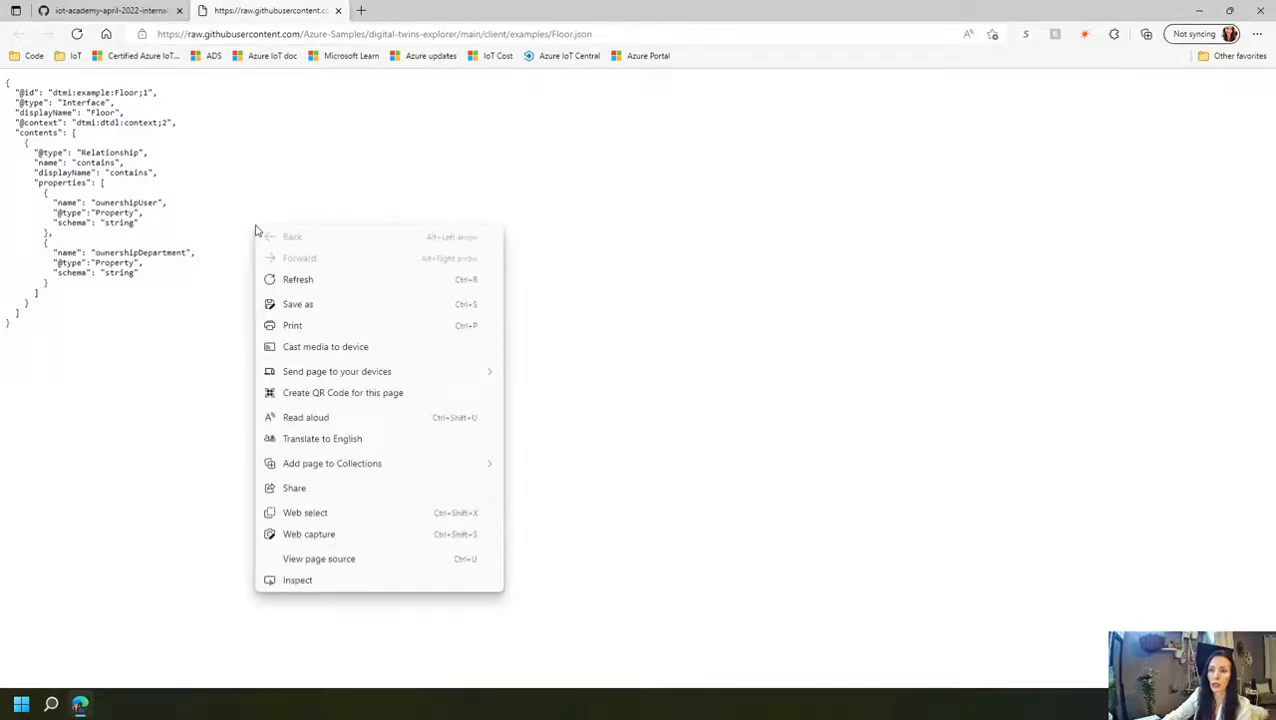
click(307, 305)
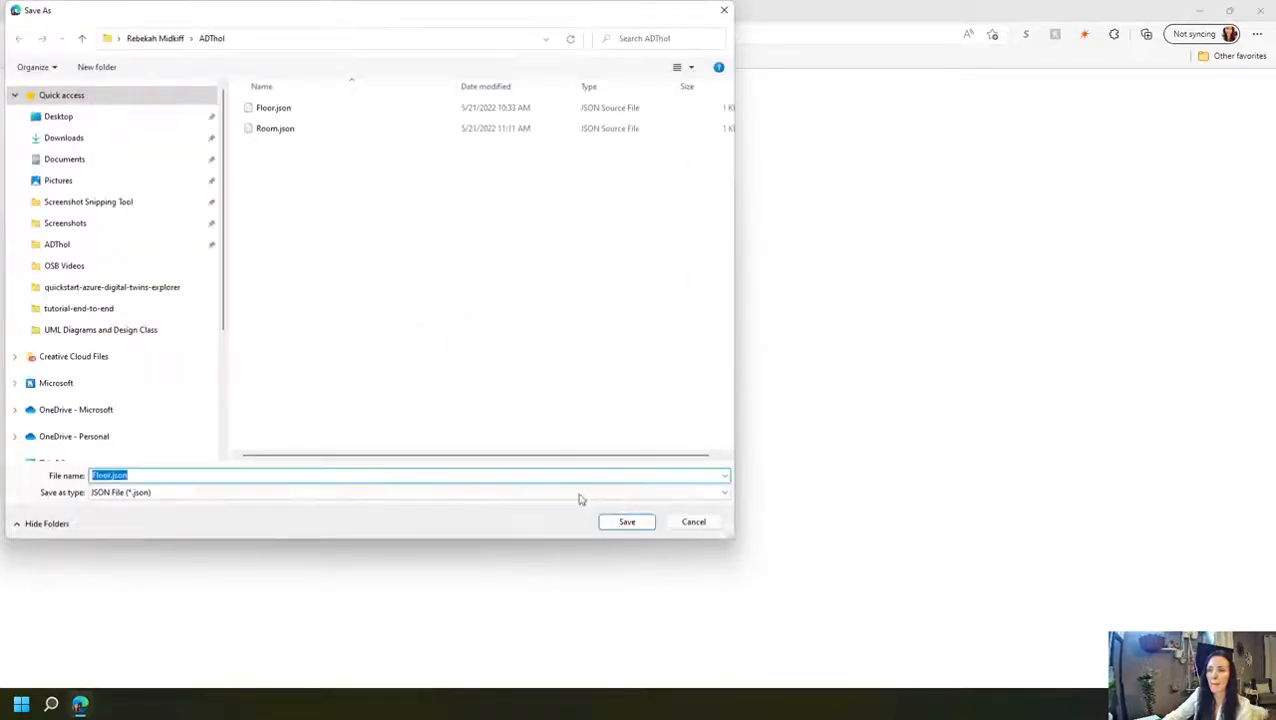
click(624, 525)
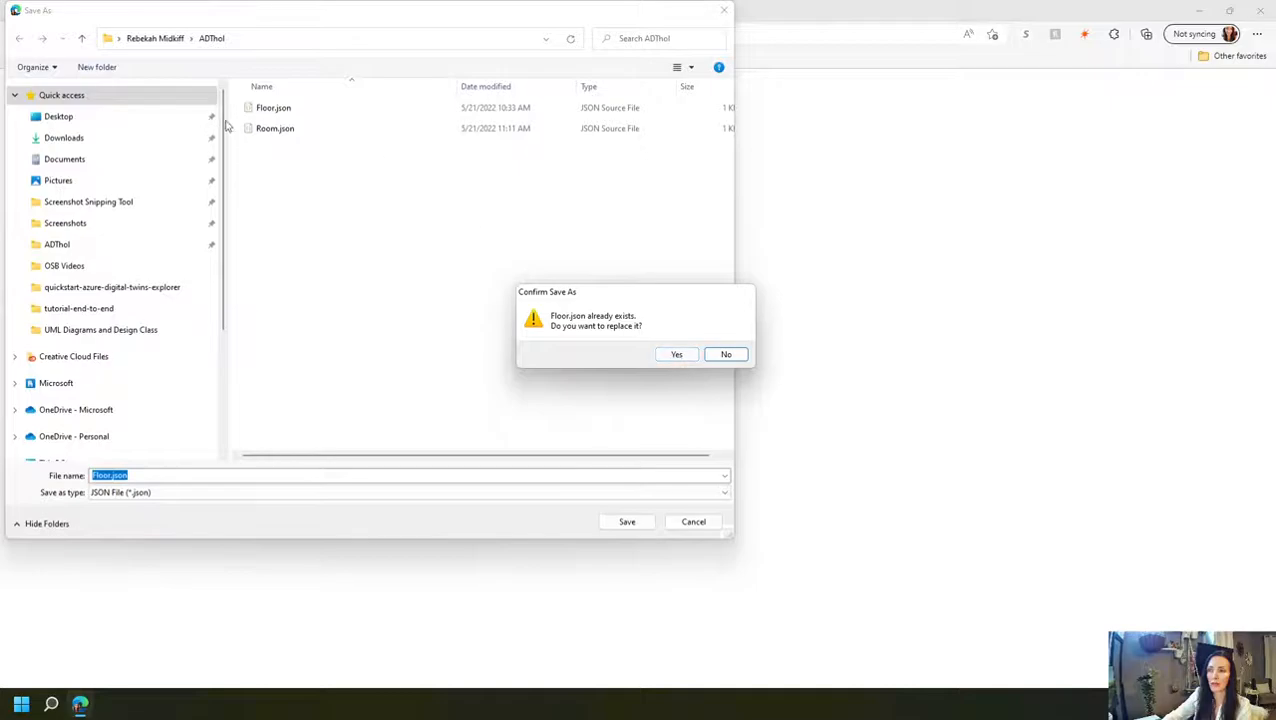
click(679, 355)
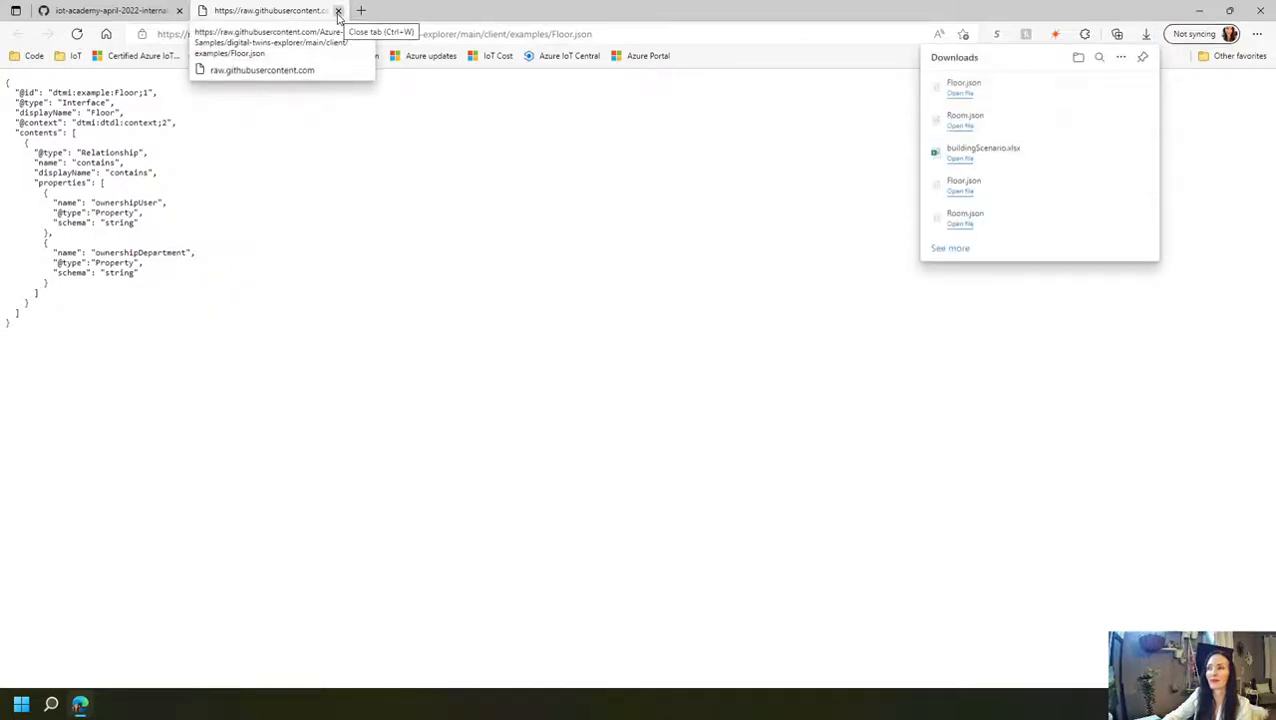
click(338, 12)
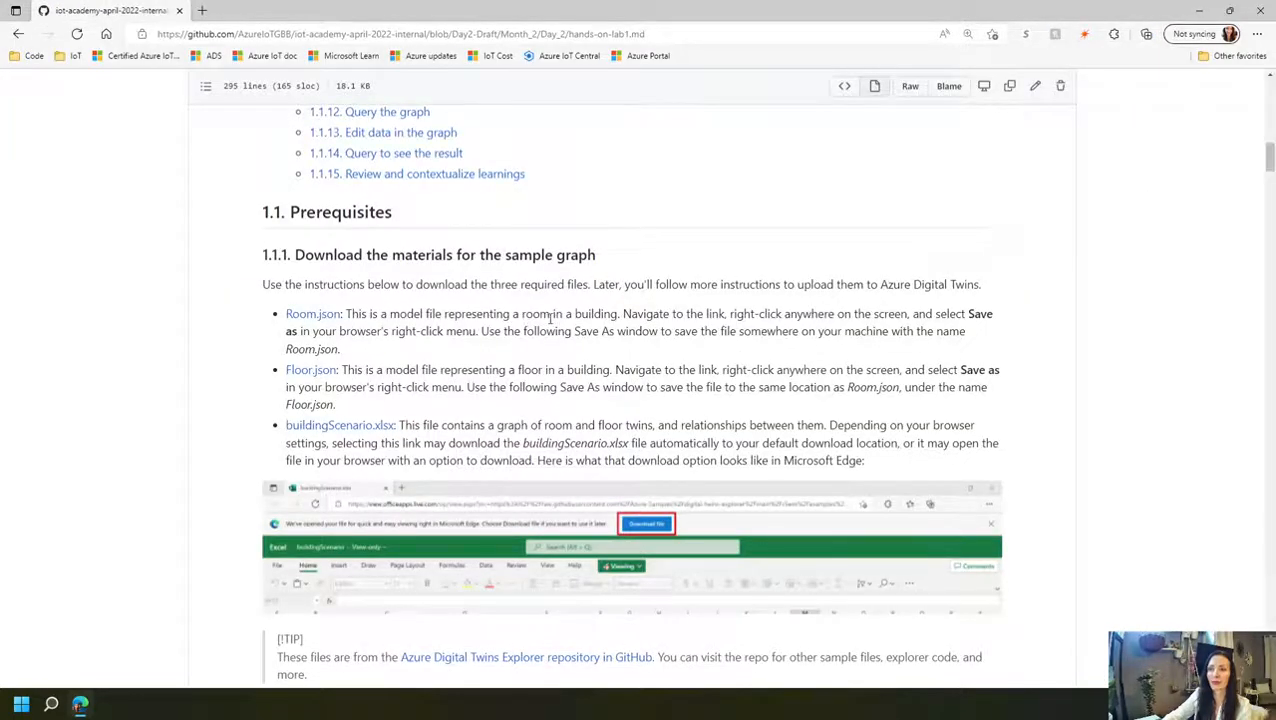
- Open the buildingScenario.xlsx link from the lab page in a new tab and switch to the workbook view
scroll(490, 405, down, 1)
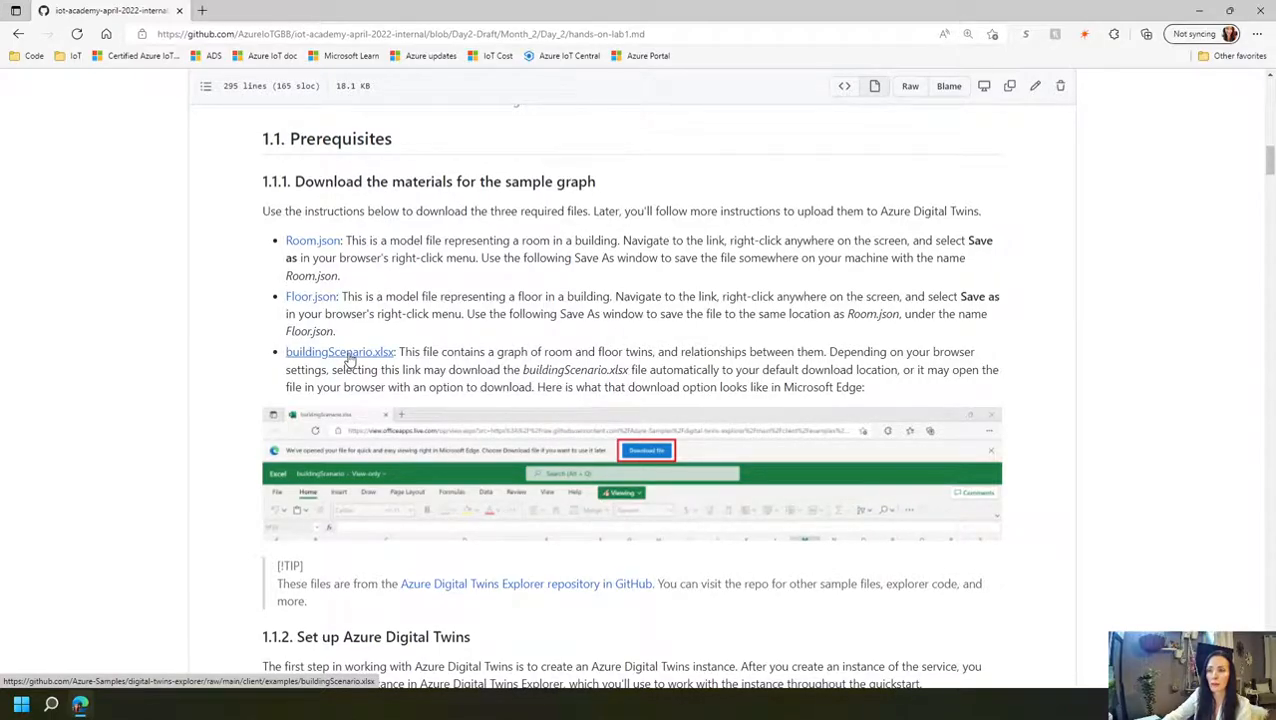
scroll(348, 362, down, 1)
right_click(359, 300)
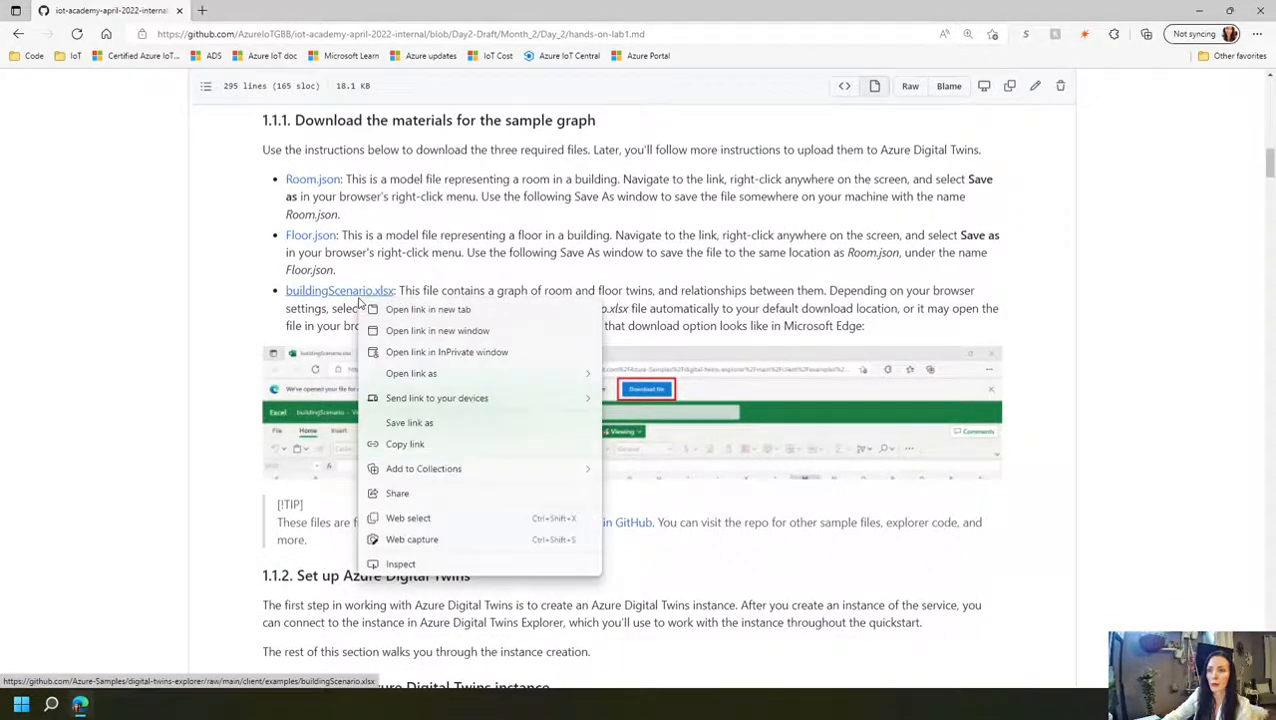
click(418, 317)
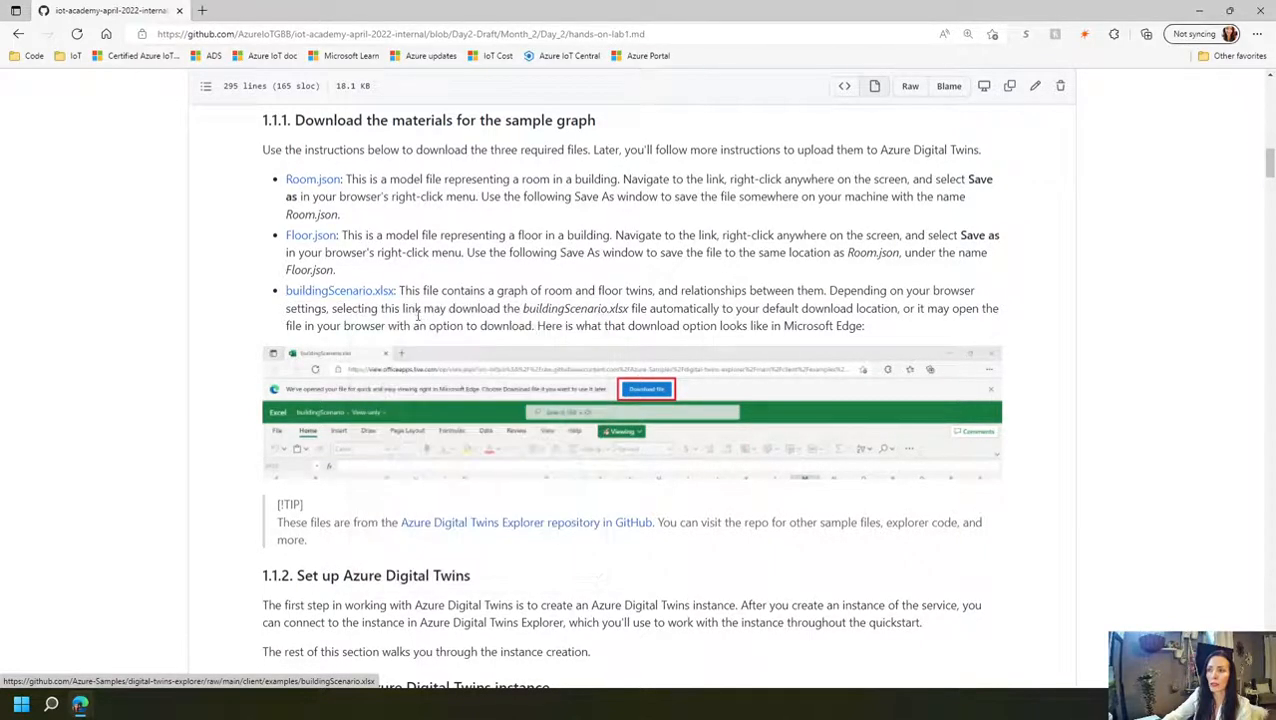
click(283, 13)
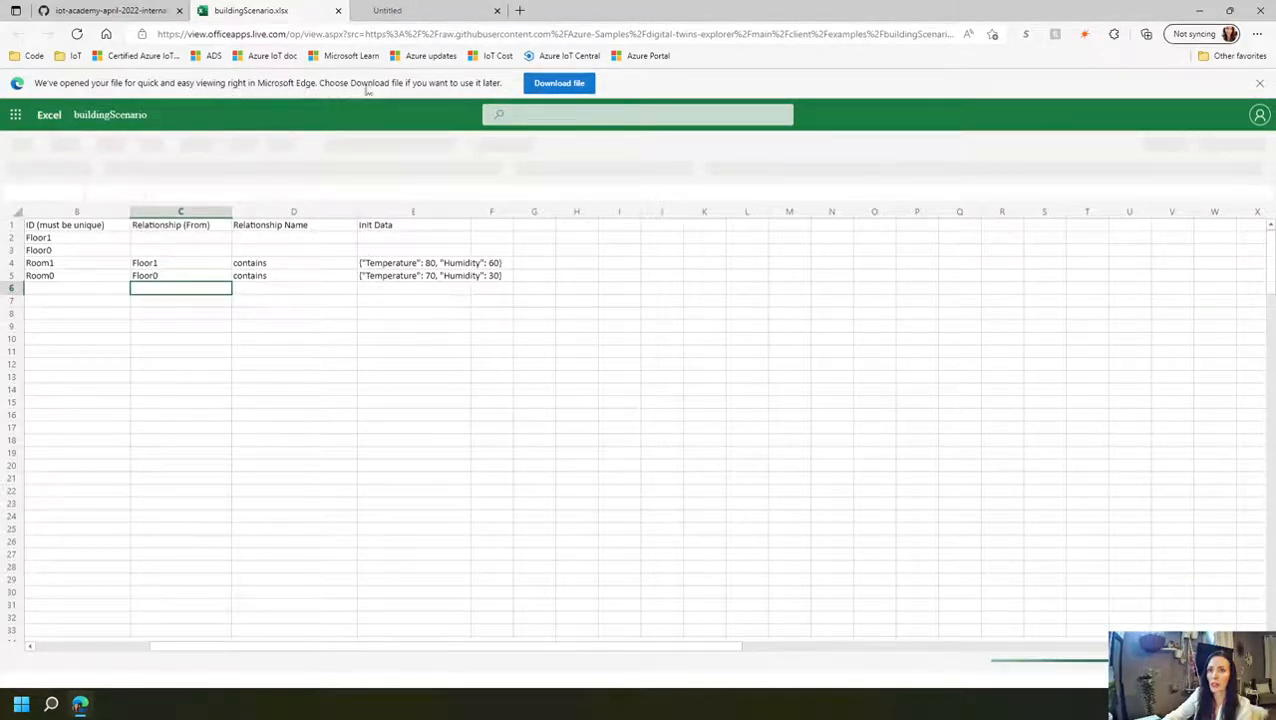
- Download buildingScenario.xlsx to the ADThol folder, replacing the existing copy, and close the workbook and blank tabs
click(552, 86)
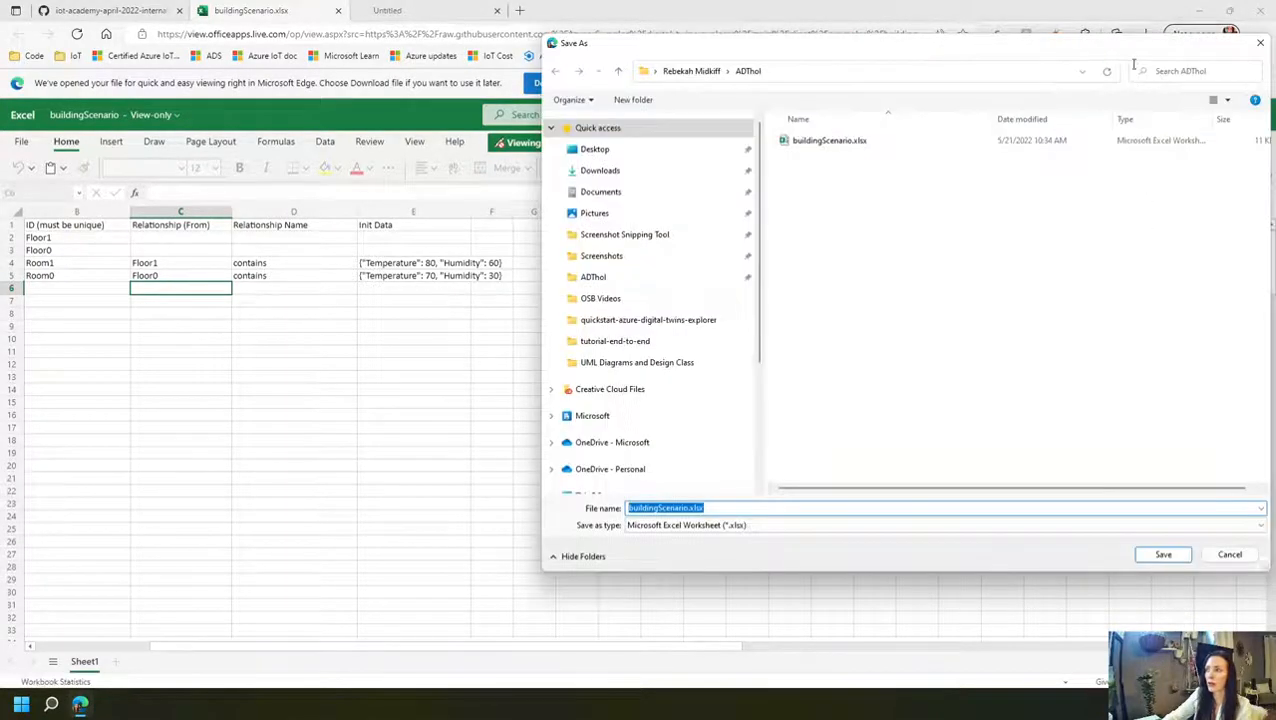
drag(1097, 50, 687, 68)
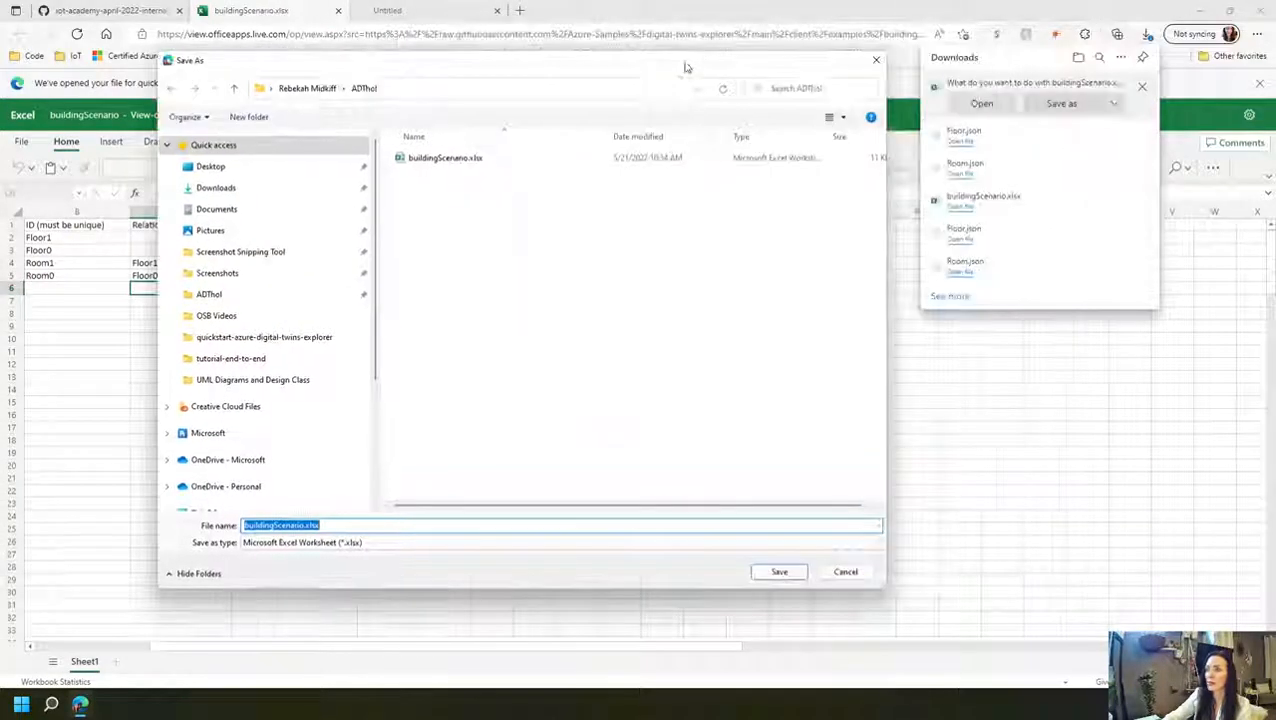
click(779, 572)
click(687, 357)
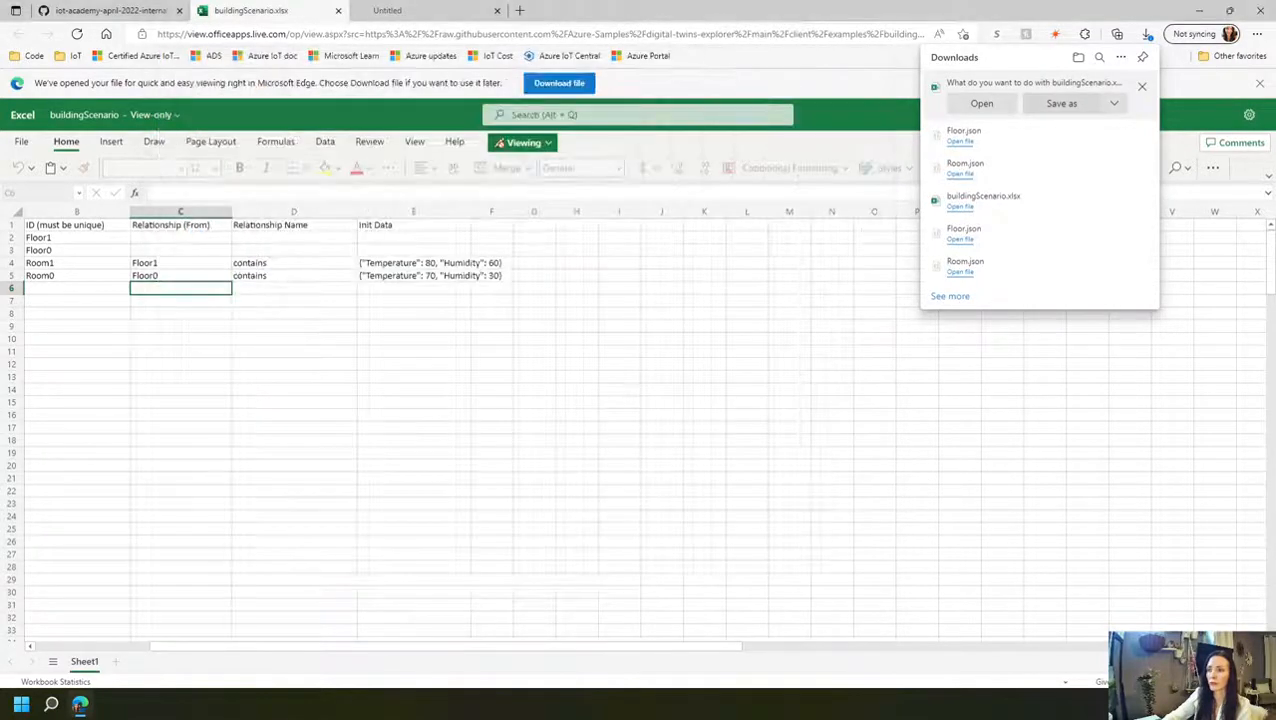
click(494, 15)
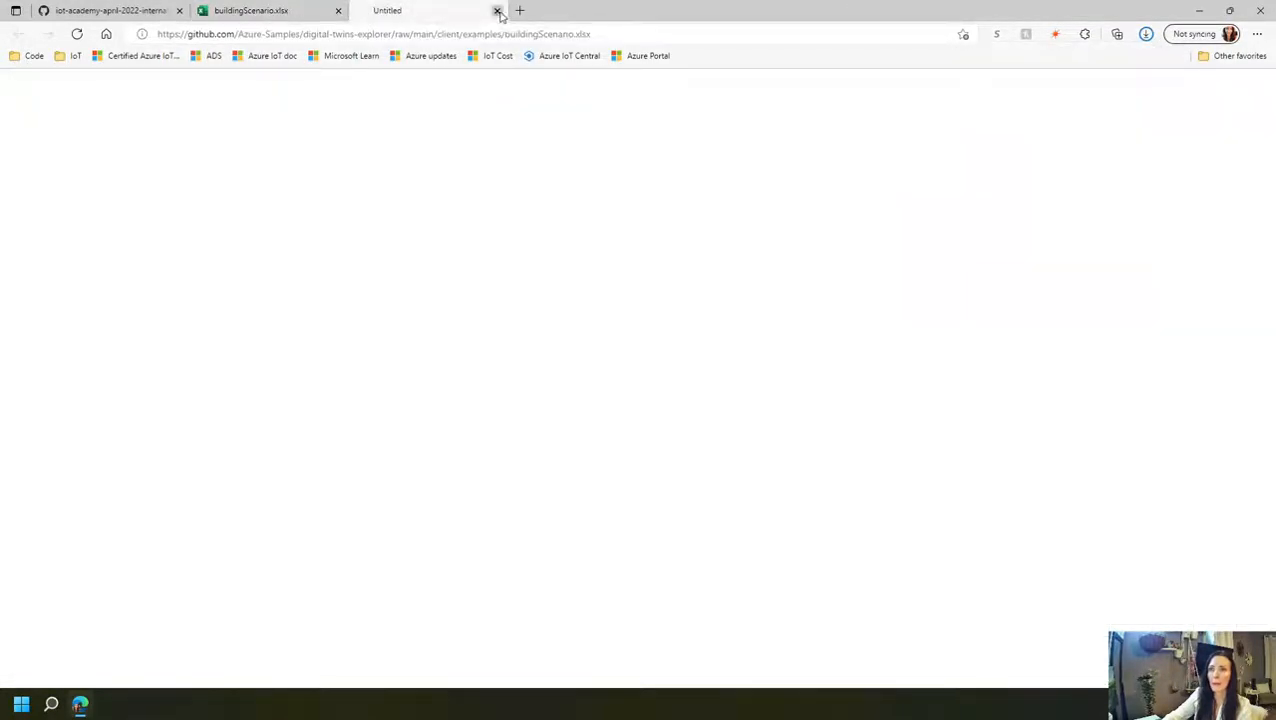
click(495, 12)
click(338, 12)
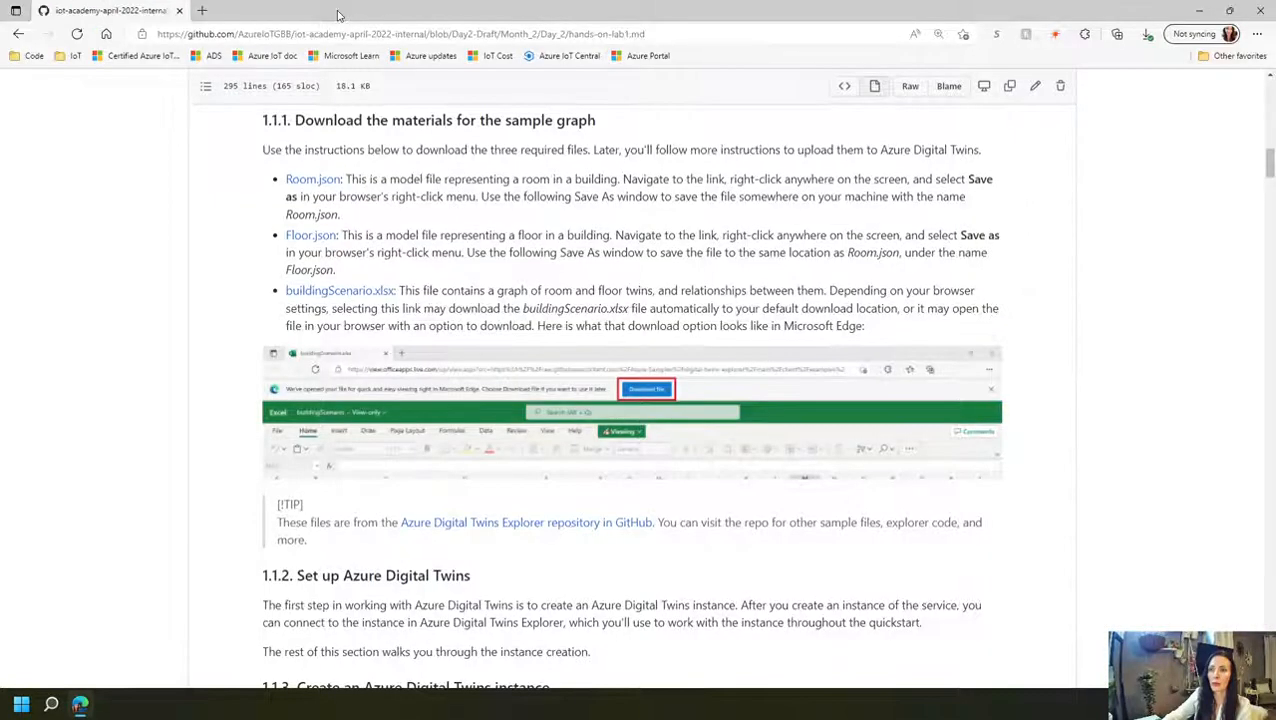
- Read the lab's Azure Digital Twins setup section, then open the Azure portal in a new tab and sign in with the work account
scroll(931, 347, down, 2)
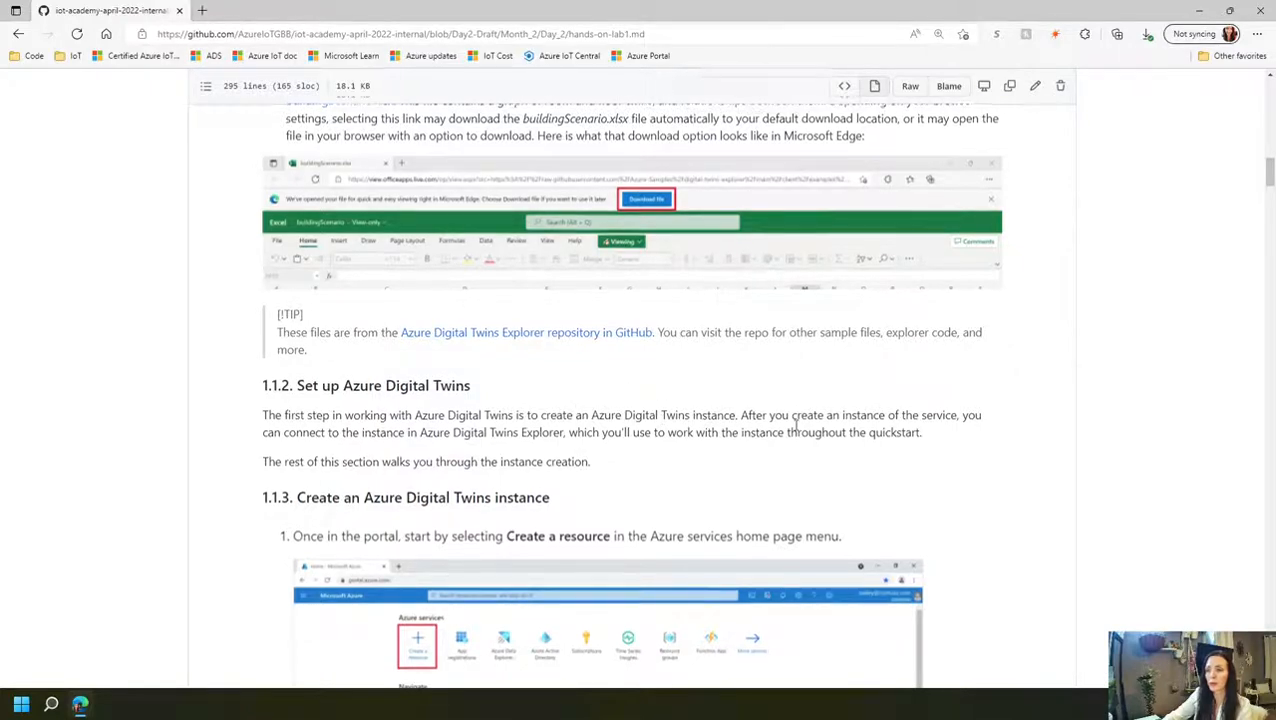
scroll(795, 425, down, 3)
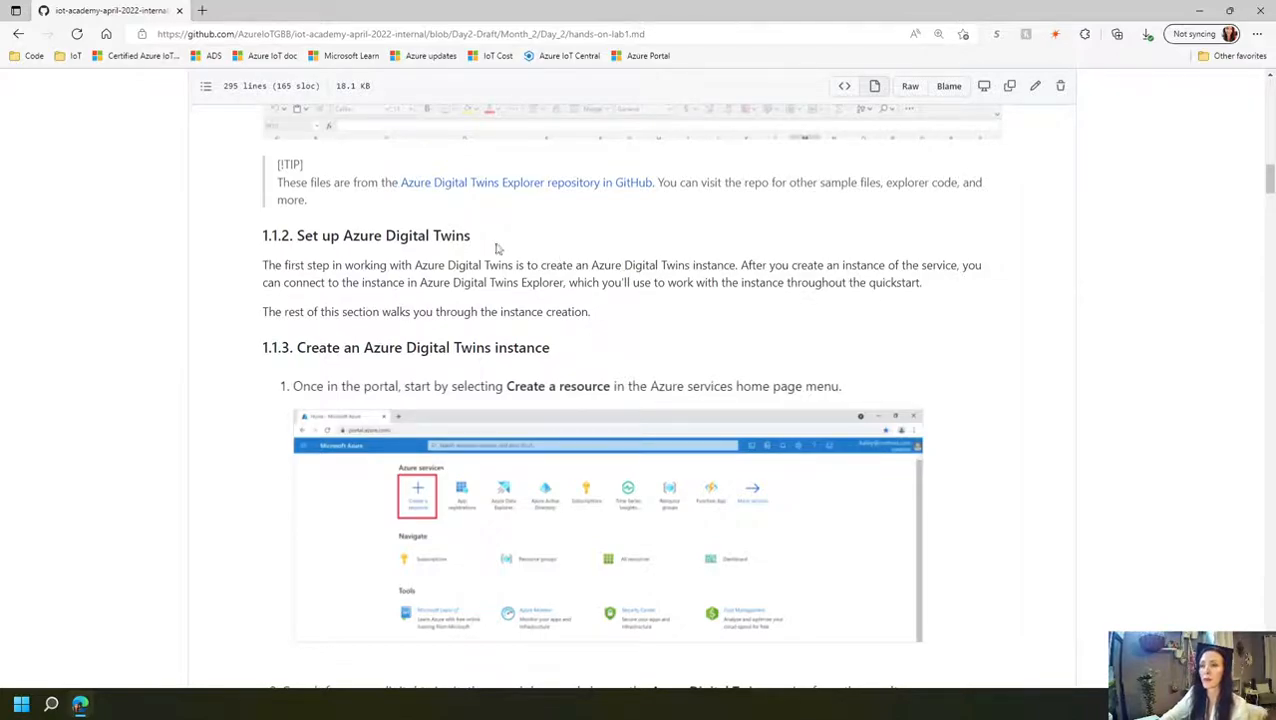
scroll(520, 310, down, 2)
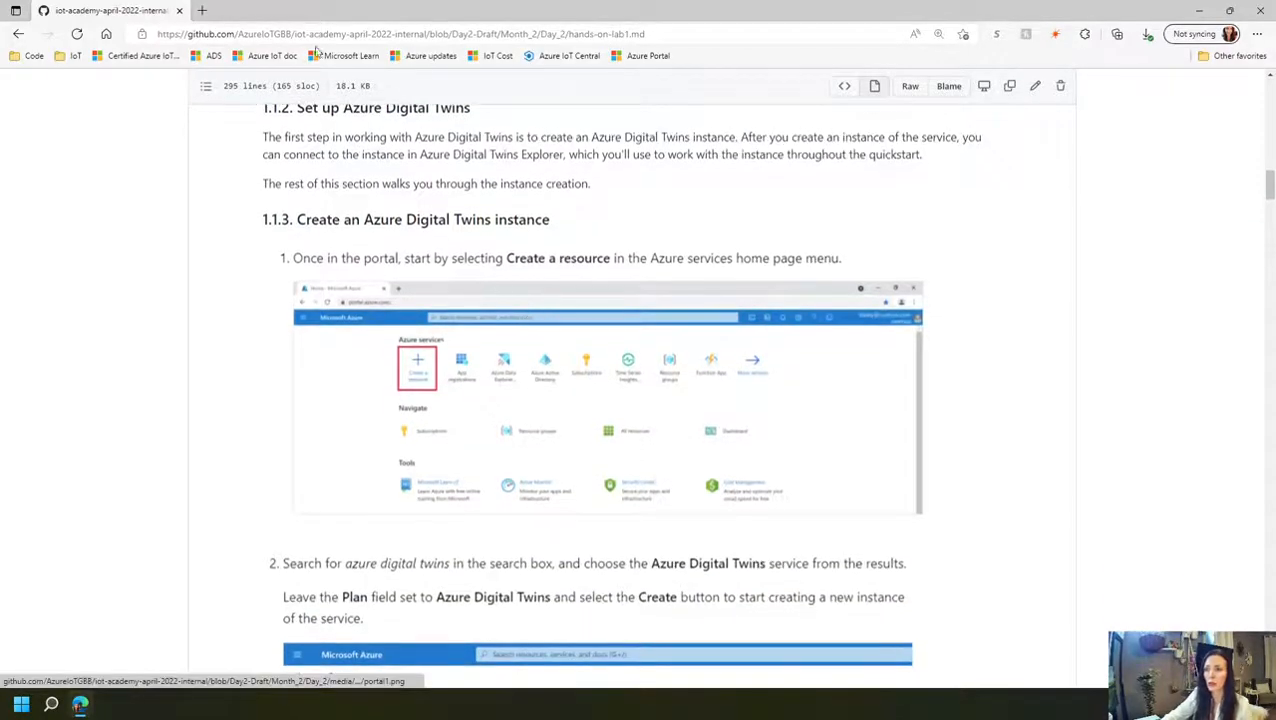
click(201, 11)
click(647, 56)
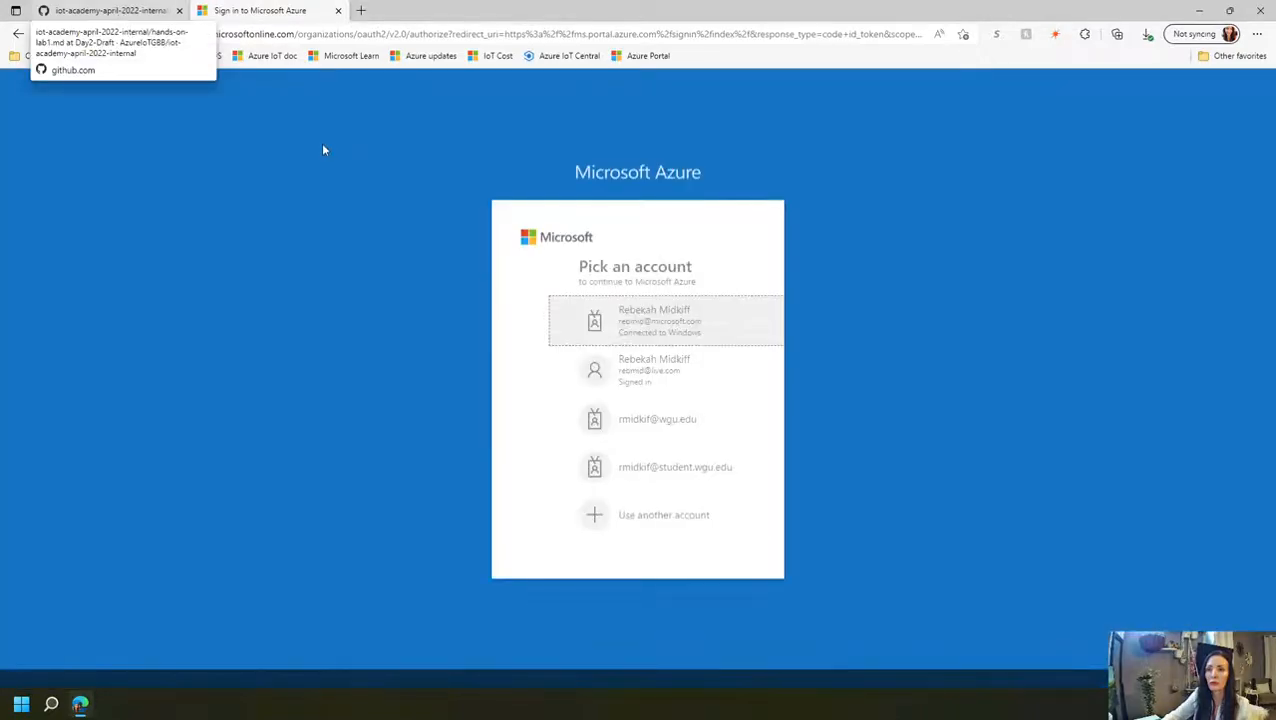
click(620, 331)
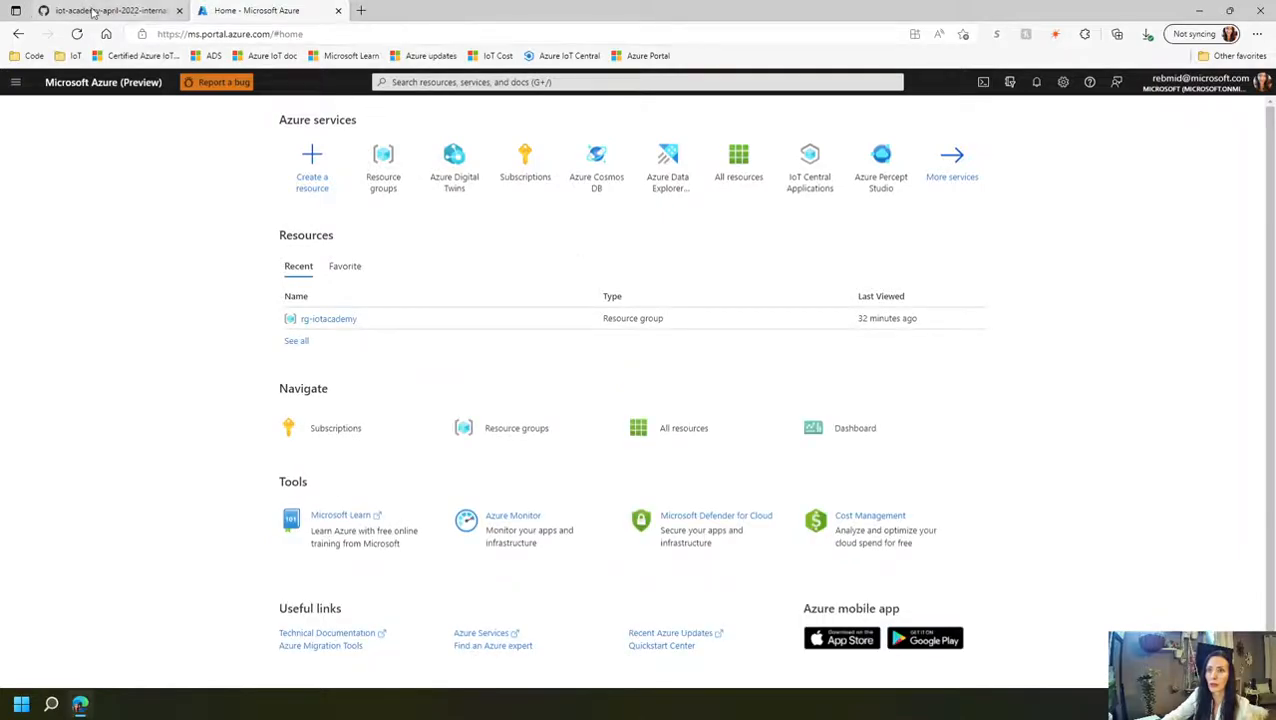
- Following the lab page, find "azure digital twins" among the portal's creatable resources and start creating an instance on the Azure Digital Twins plan
click(62, 8)
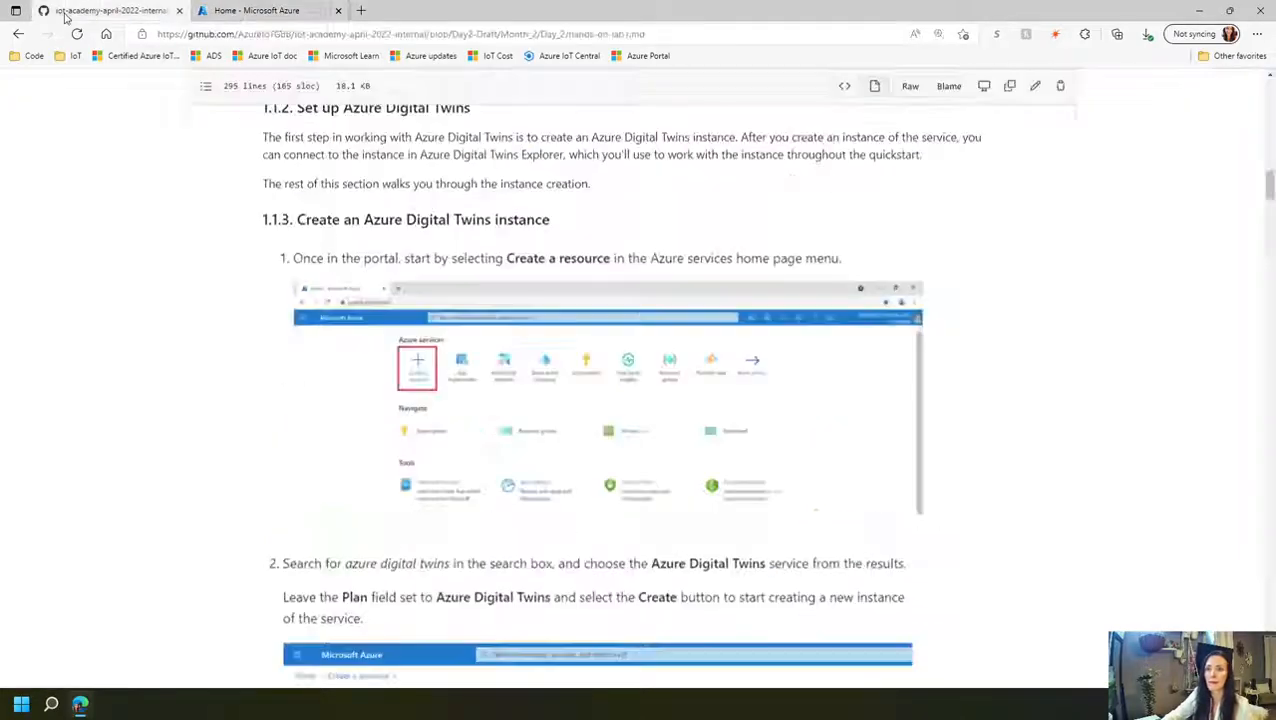
scroll(787, 334, down, 1)
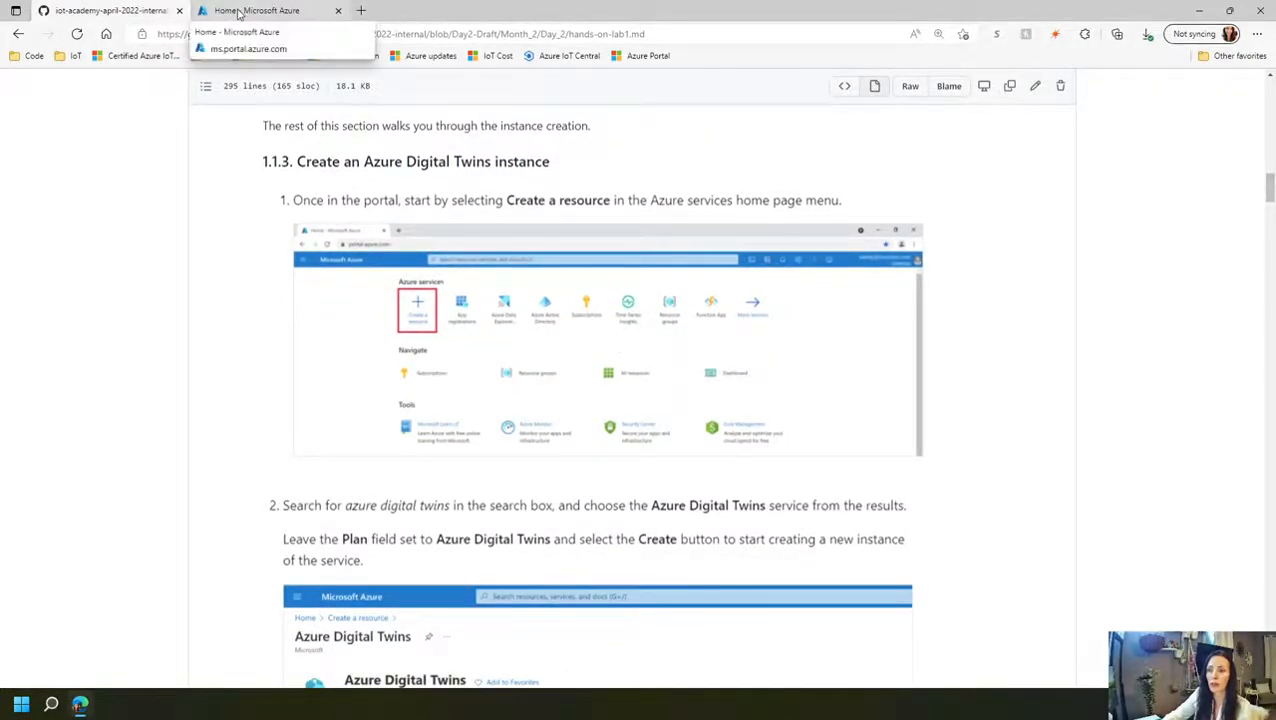
click(240, 13)
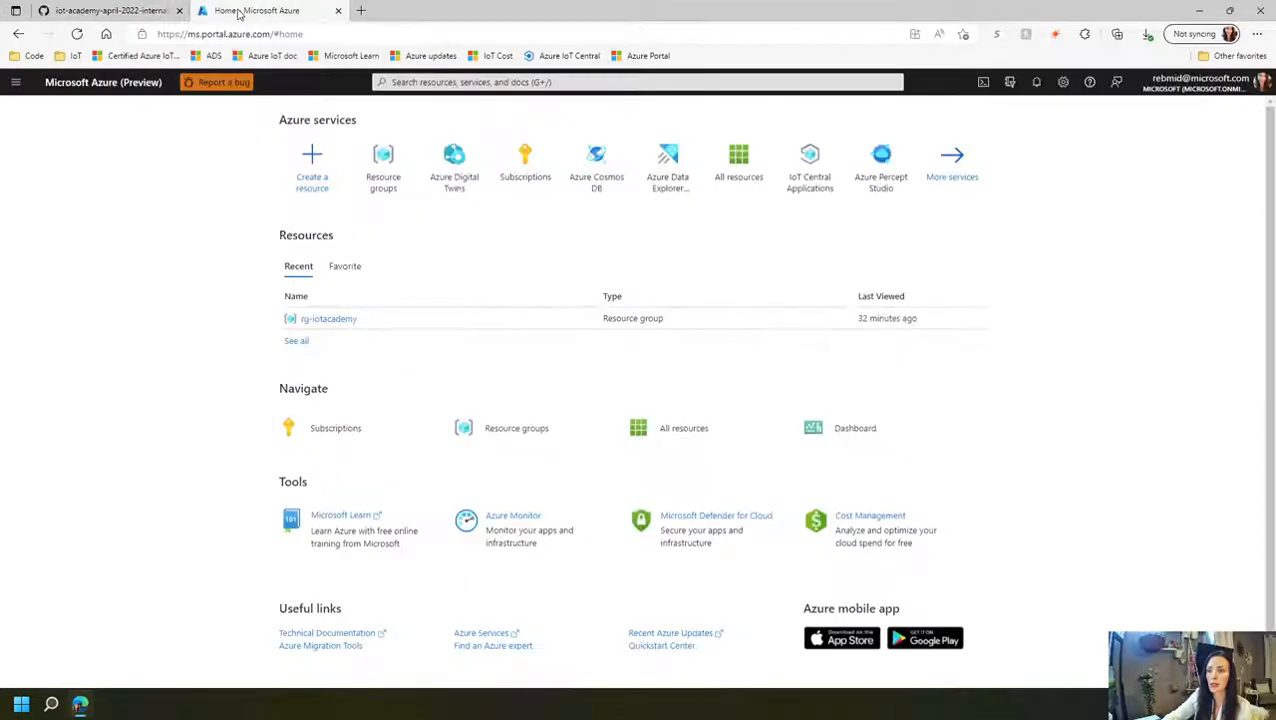
click(312, 162)
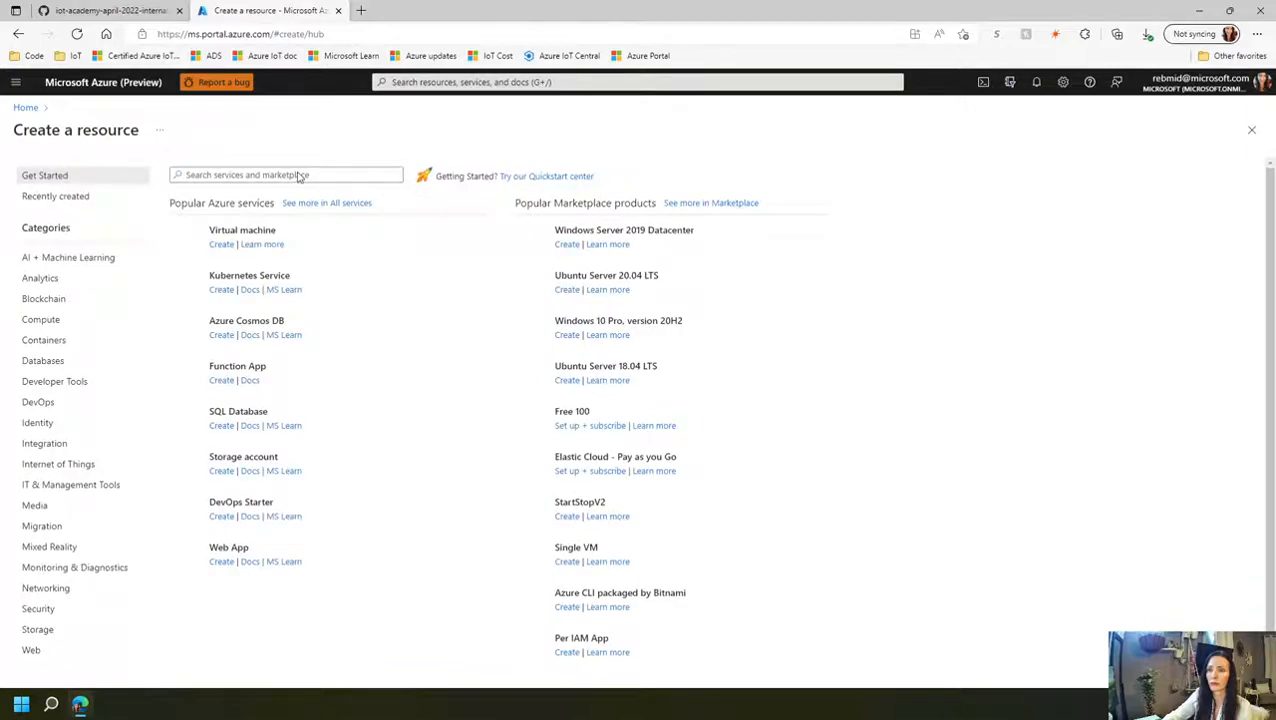
click(298, 175)
text(azure digital t)
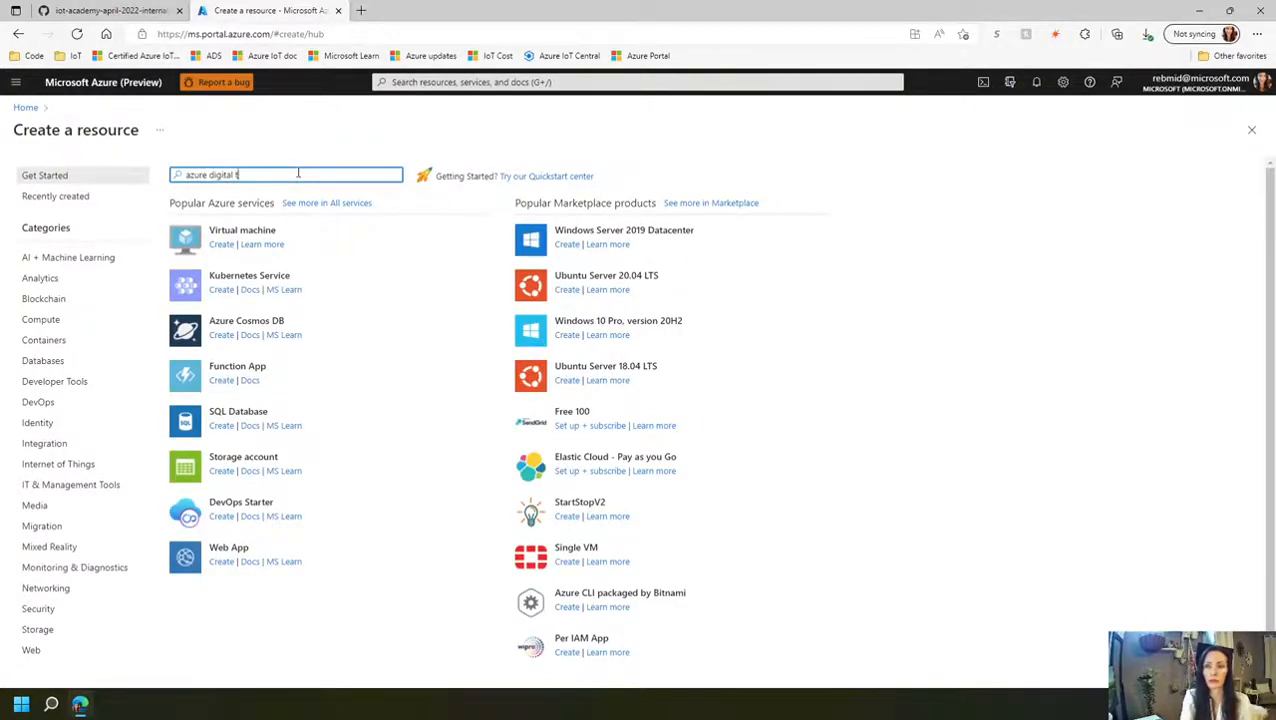
text(wins)
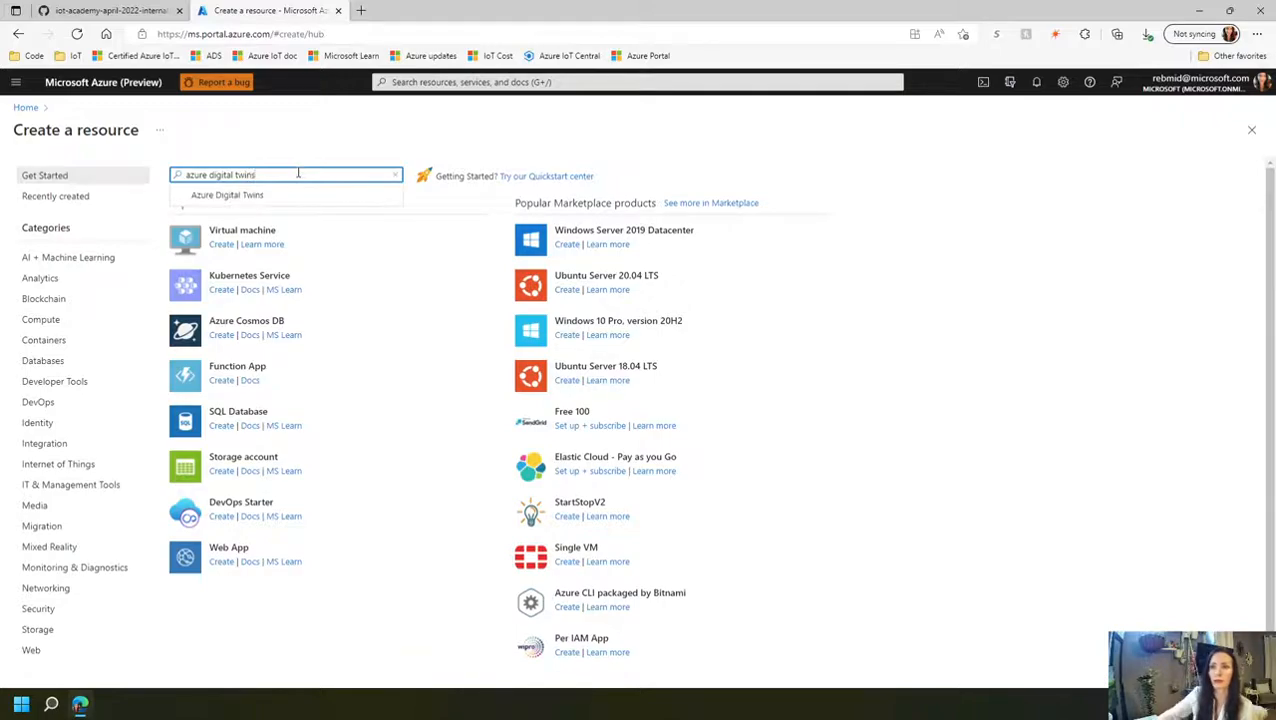
click(261, 197)
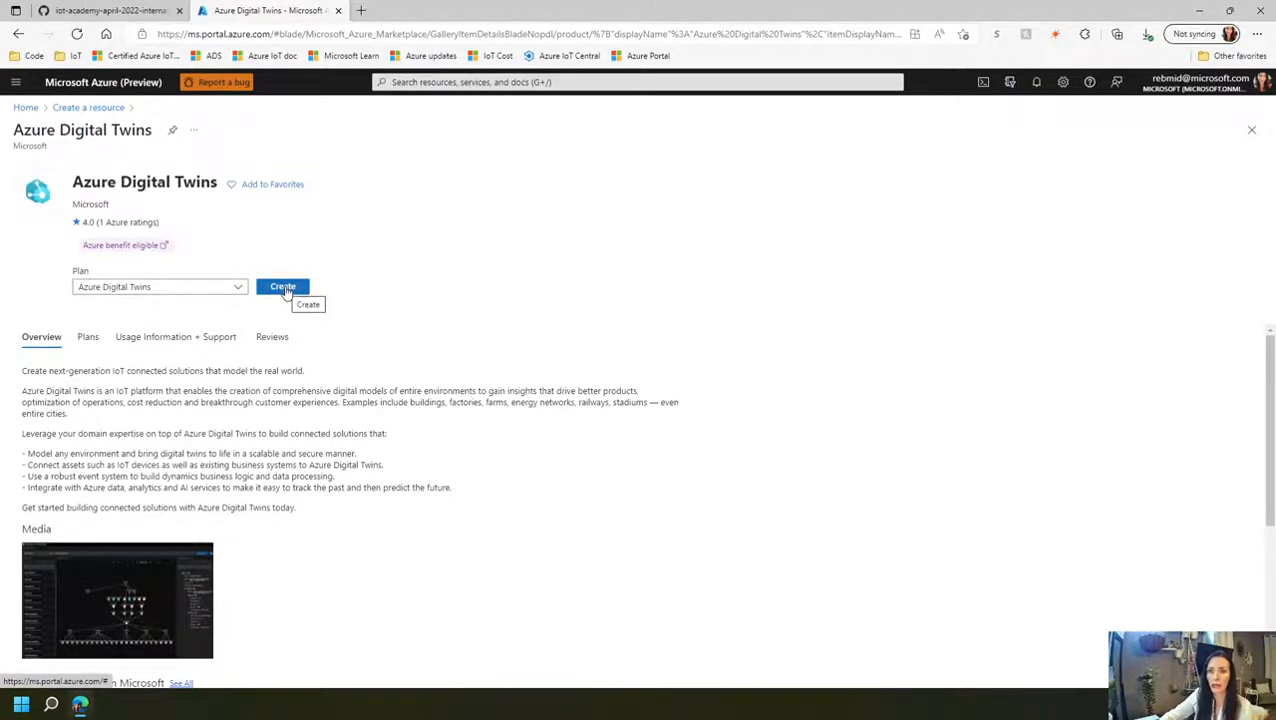
click(284, 288)
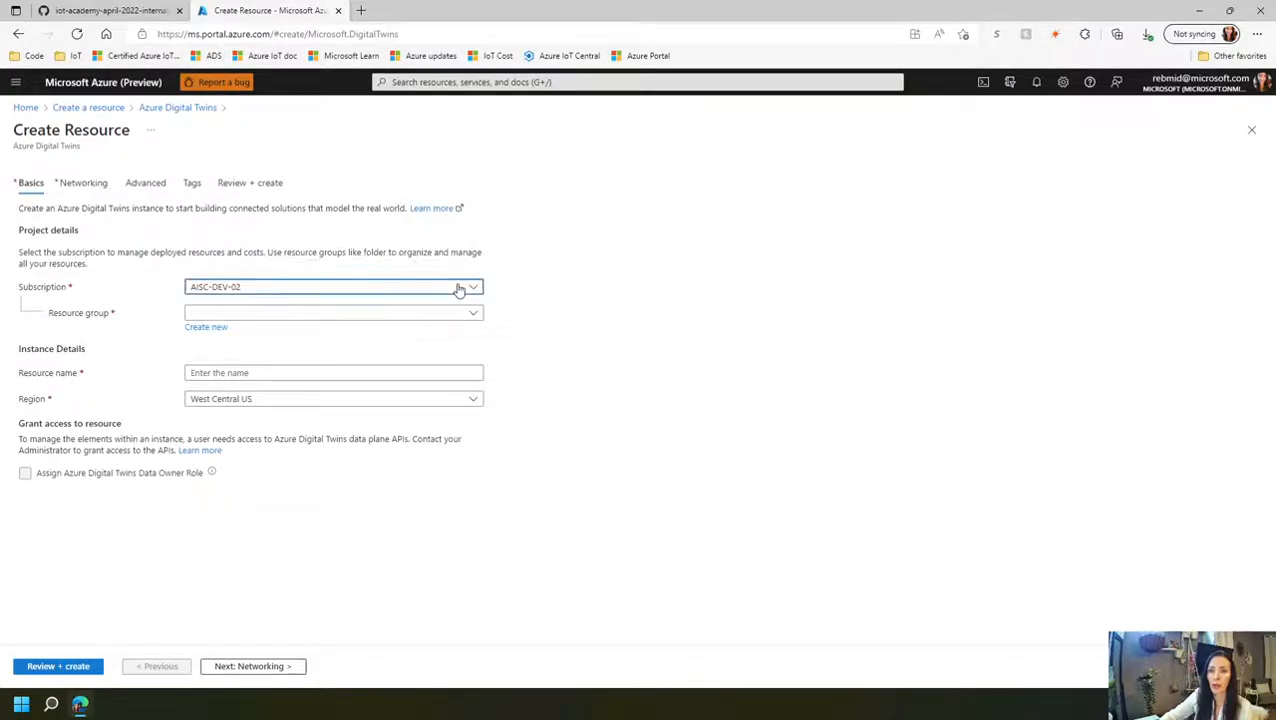
- Set the subscription to WCB_Azure_Internal_Access_Program_Subscription Container and the resource group to rg-iotacademy
click(461, 311)
drag(483, 372, 444, 601)
click(417, 640)
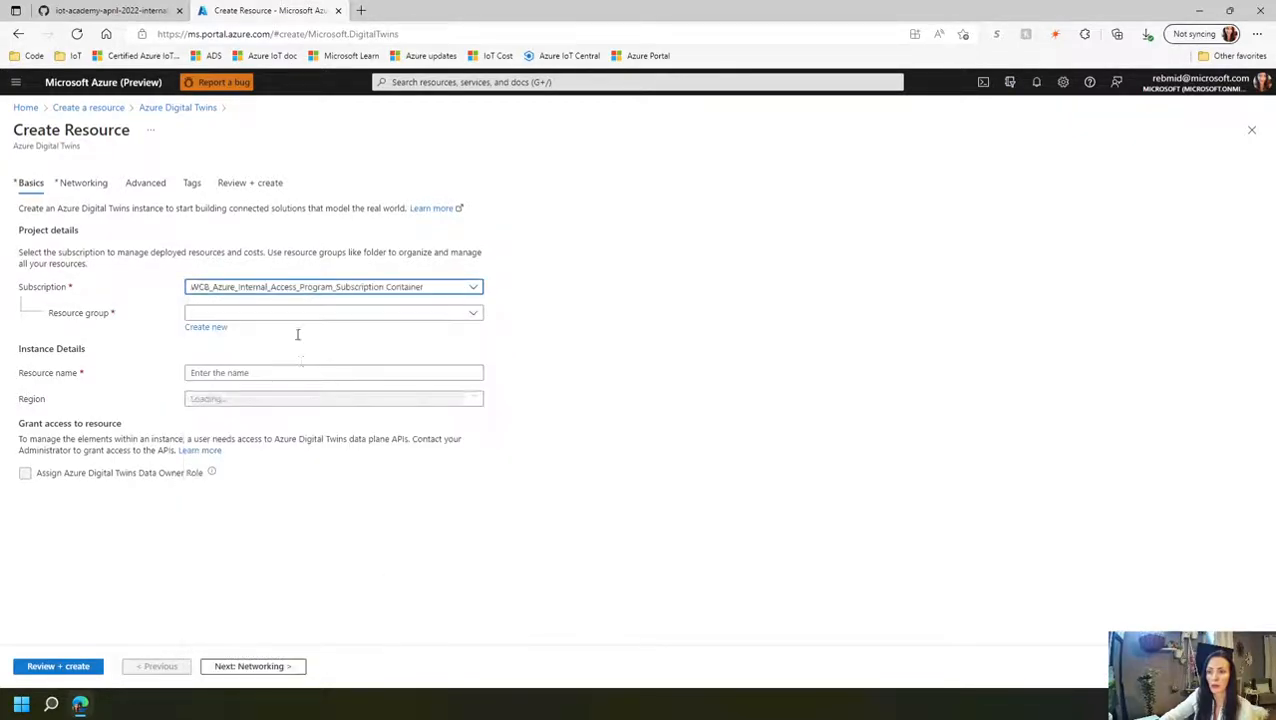
click(444, 313)
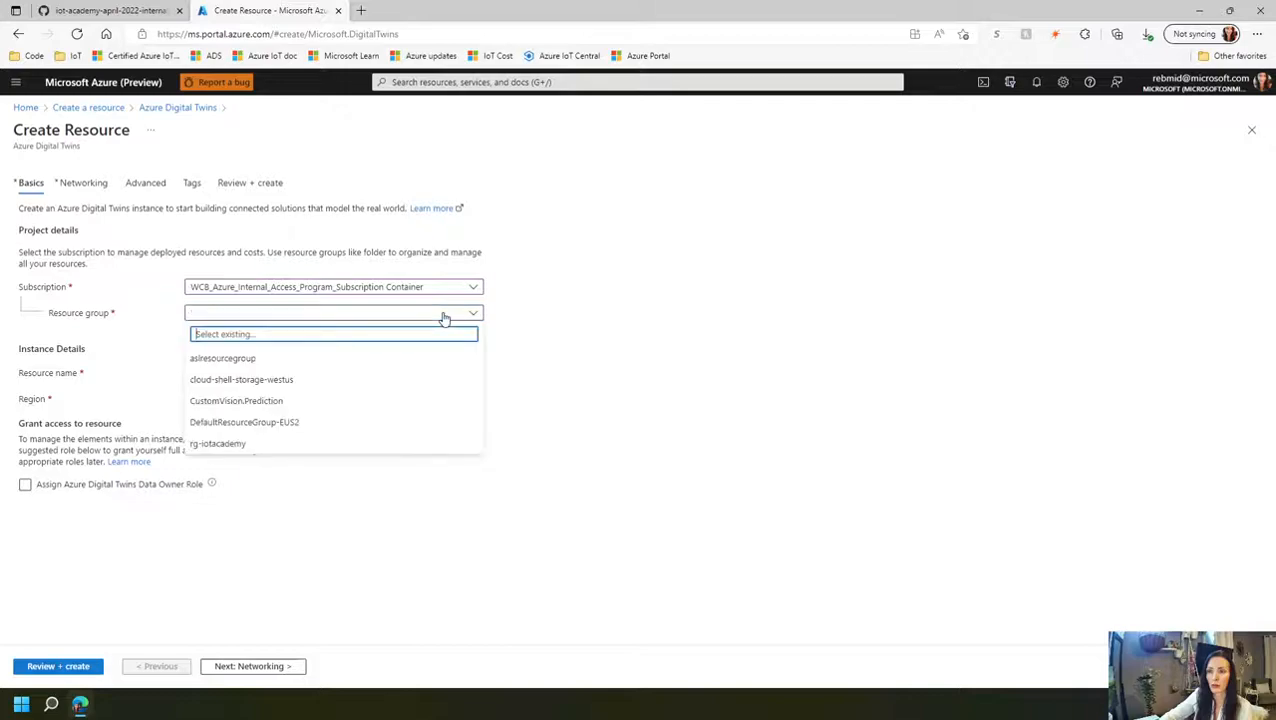
click(292, 444)
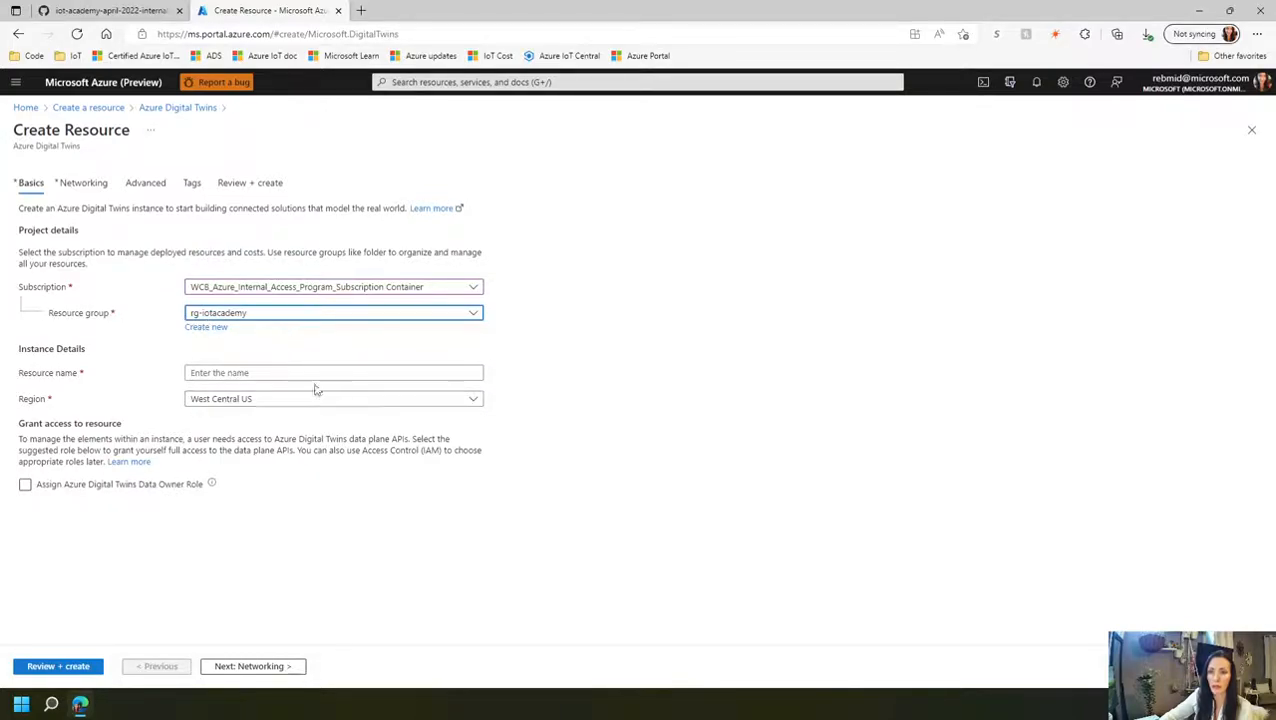
- Name the new Azure Digital Twins resource ADT-IoTacademy
click(281, 375)
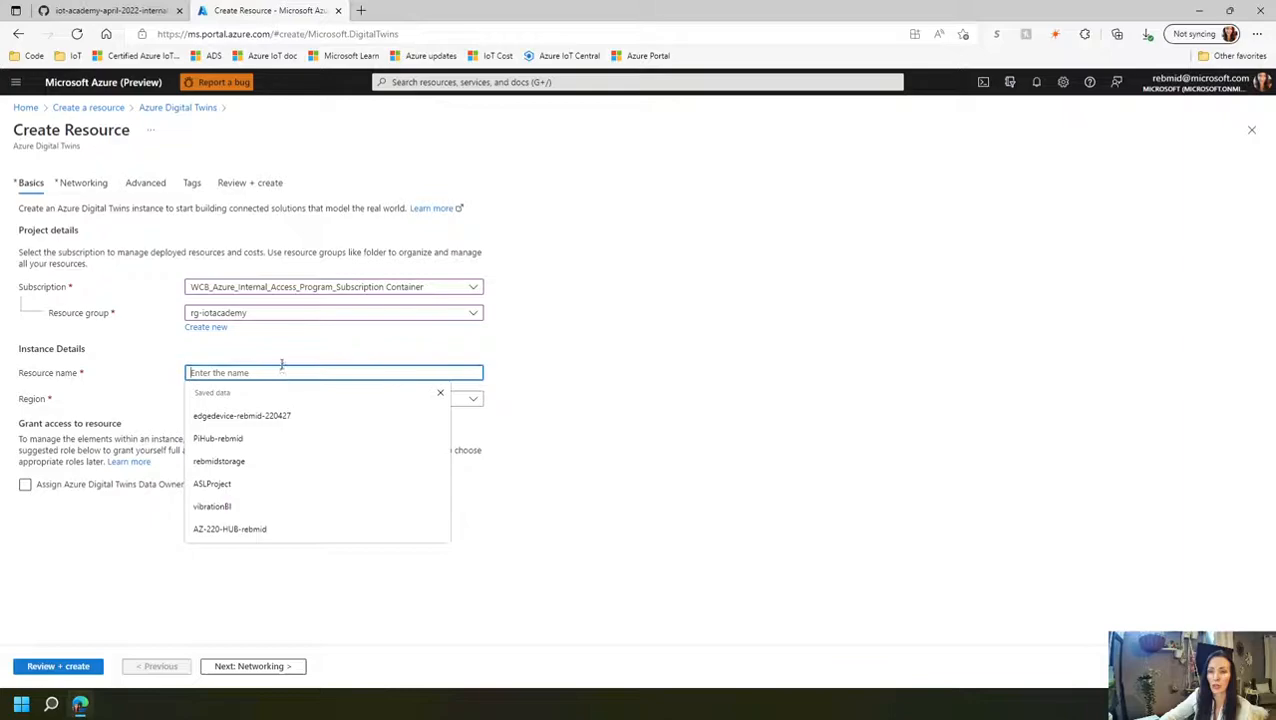
click(284, 364)
click(255, 374)
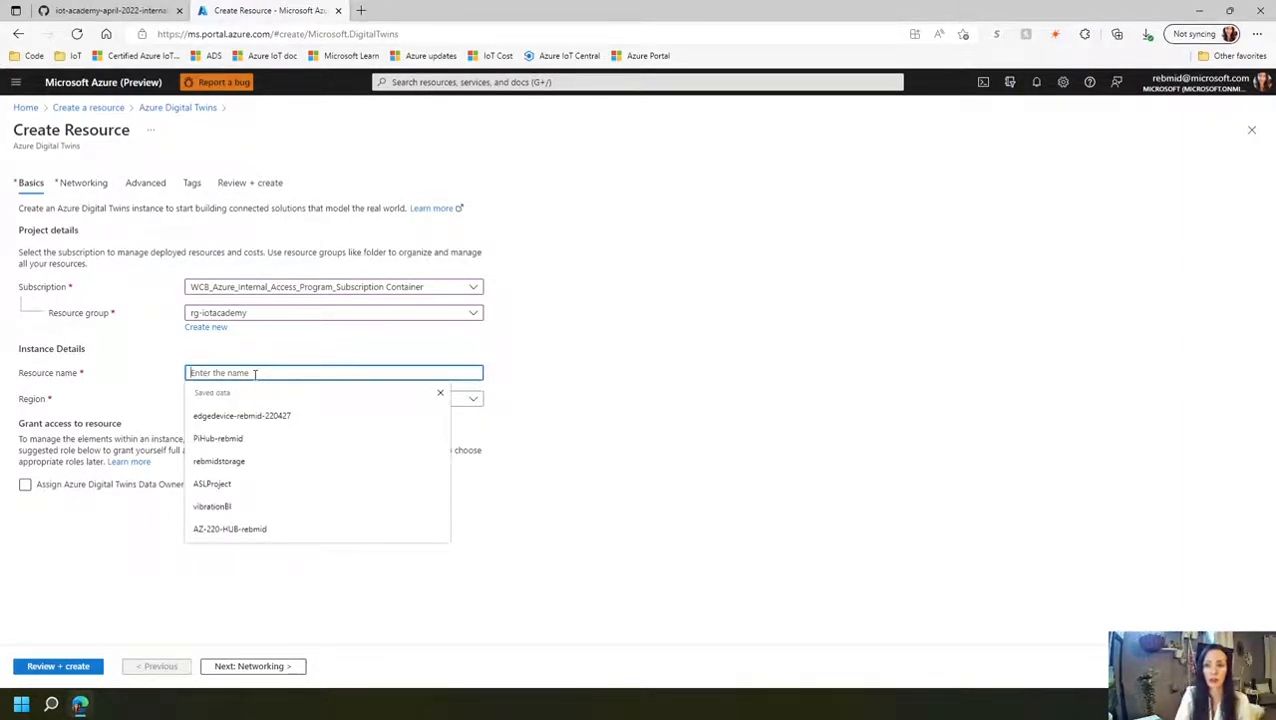
text(AD)
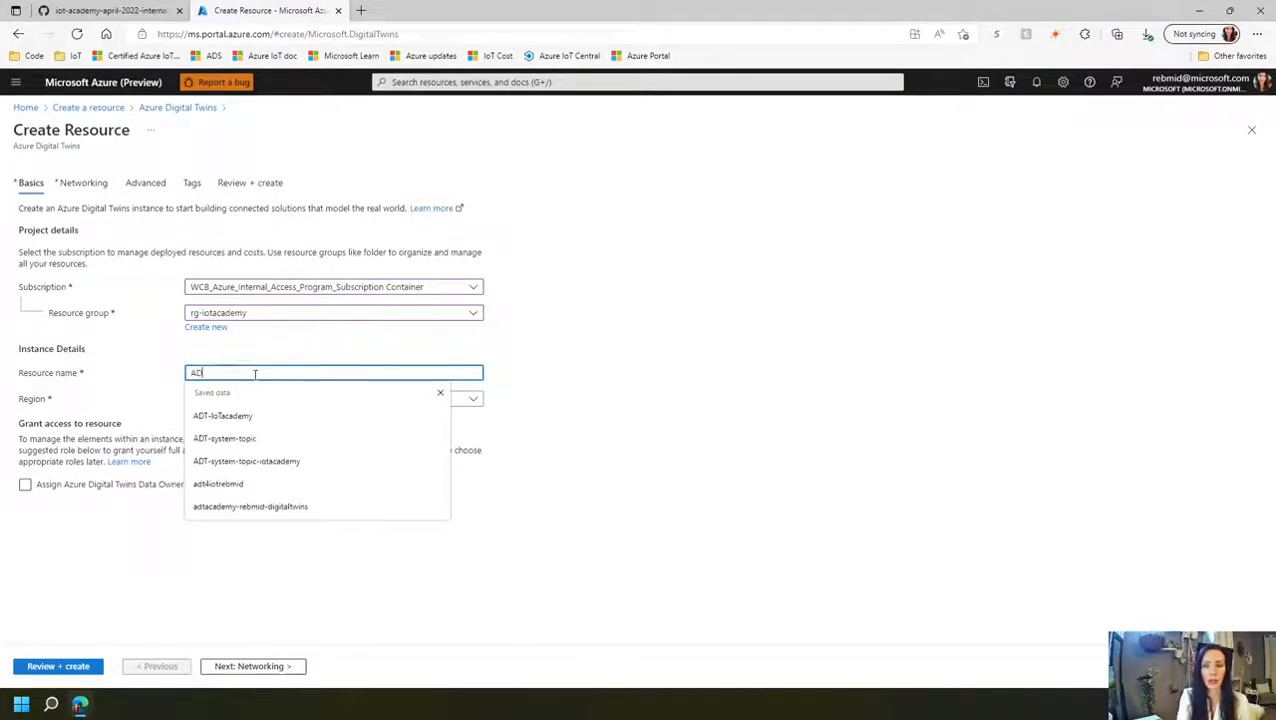
text(T-IoTacademy)
click(250, 416)
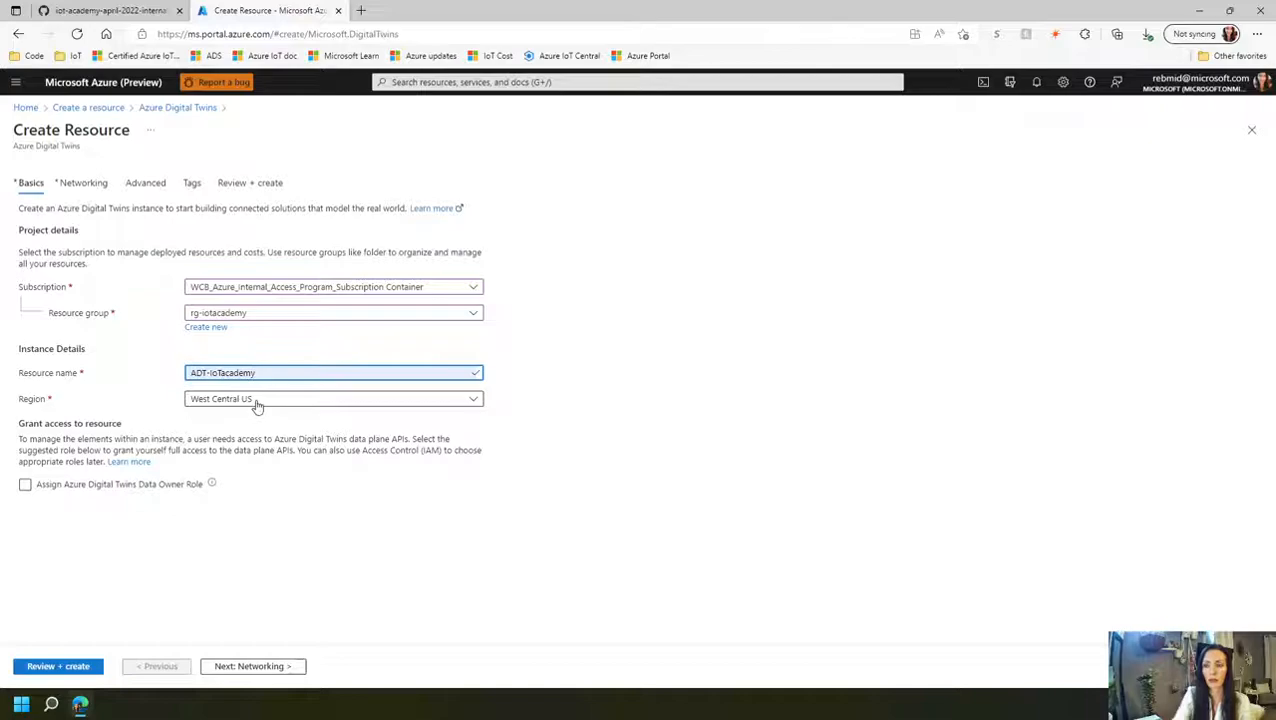
- Set the instance's region to West US 2 and assign the Azure Digital Twins Data Owner Role
click(257, 402)
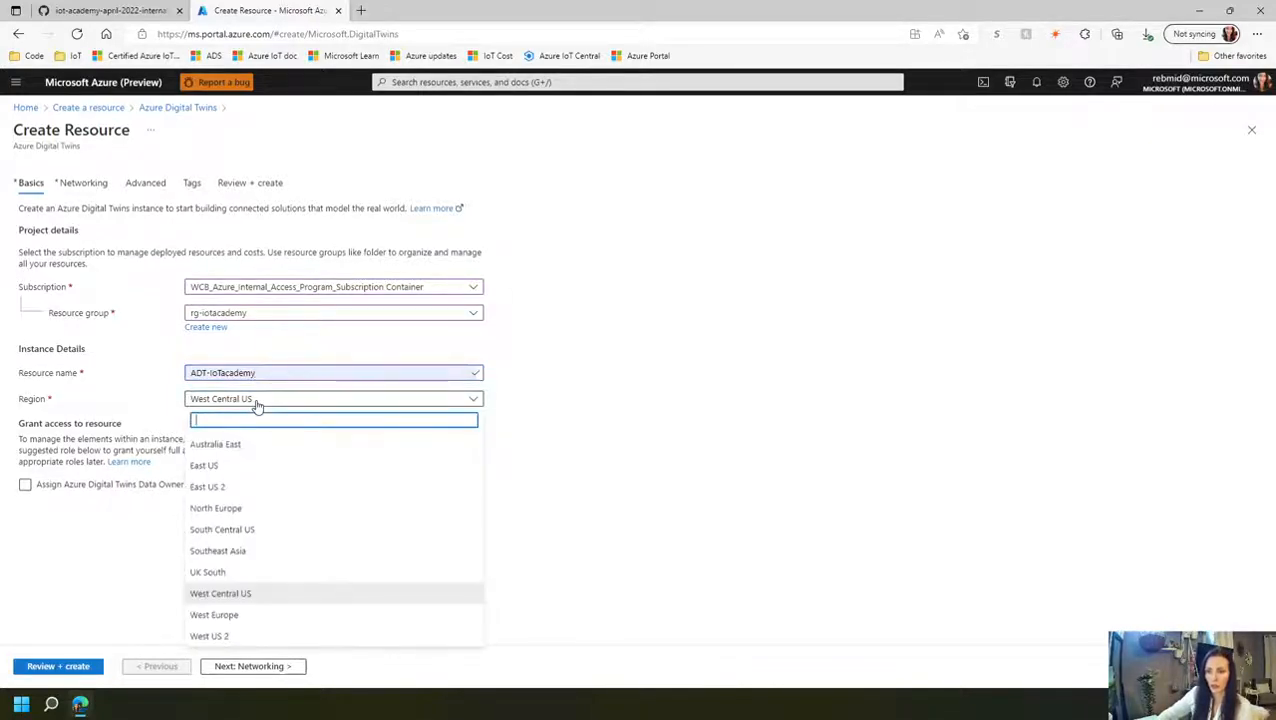
click(257, 636)
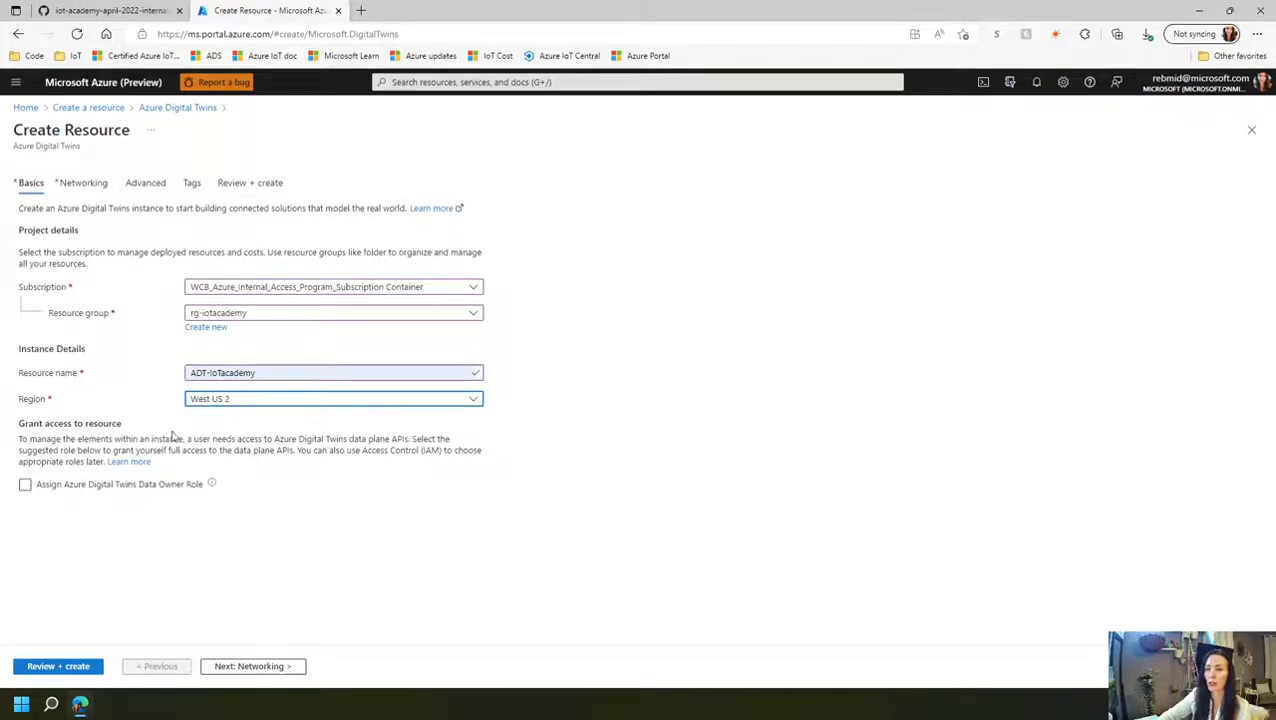
click(26, 488)
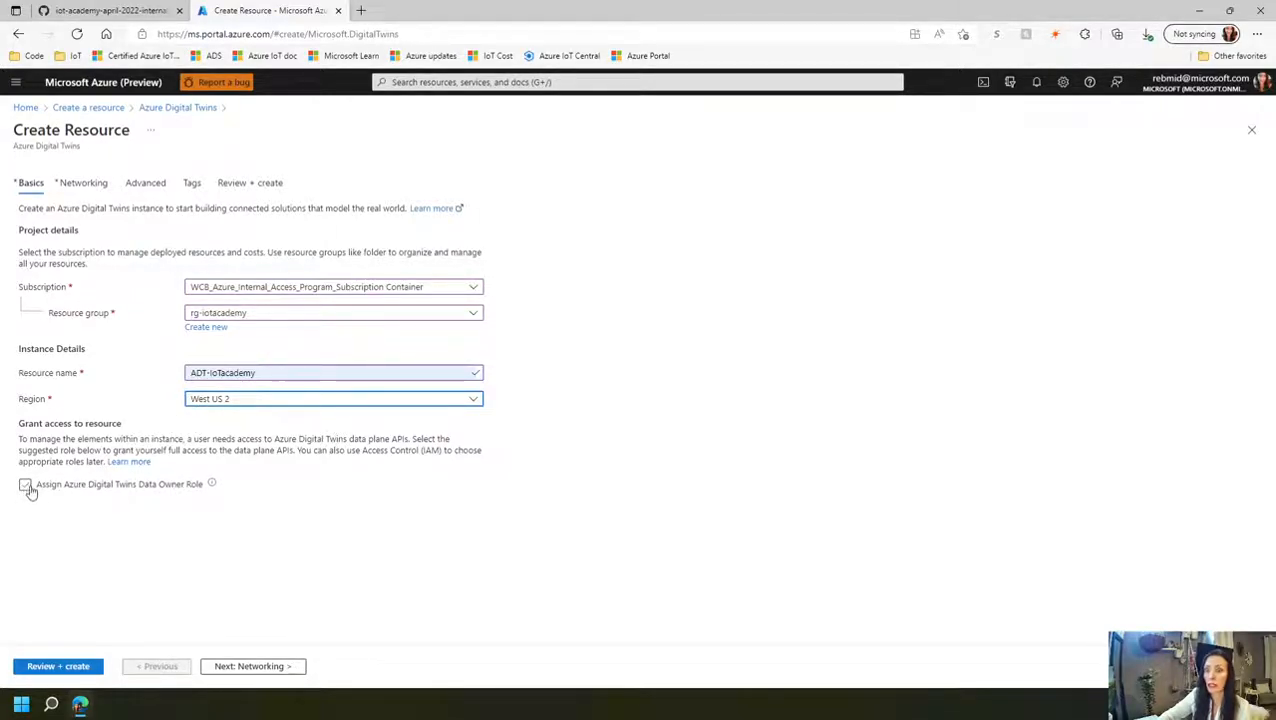
click(26, 488)
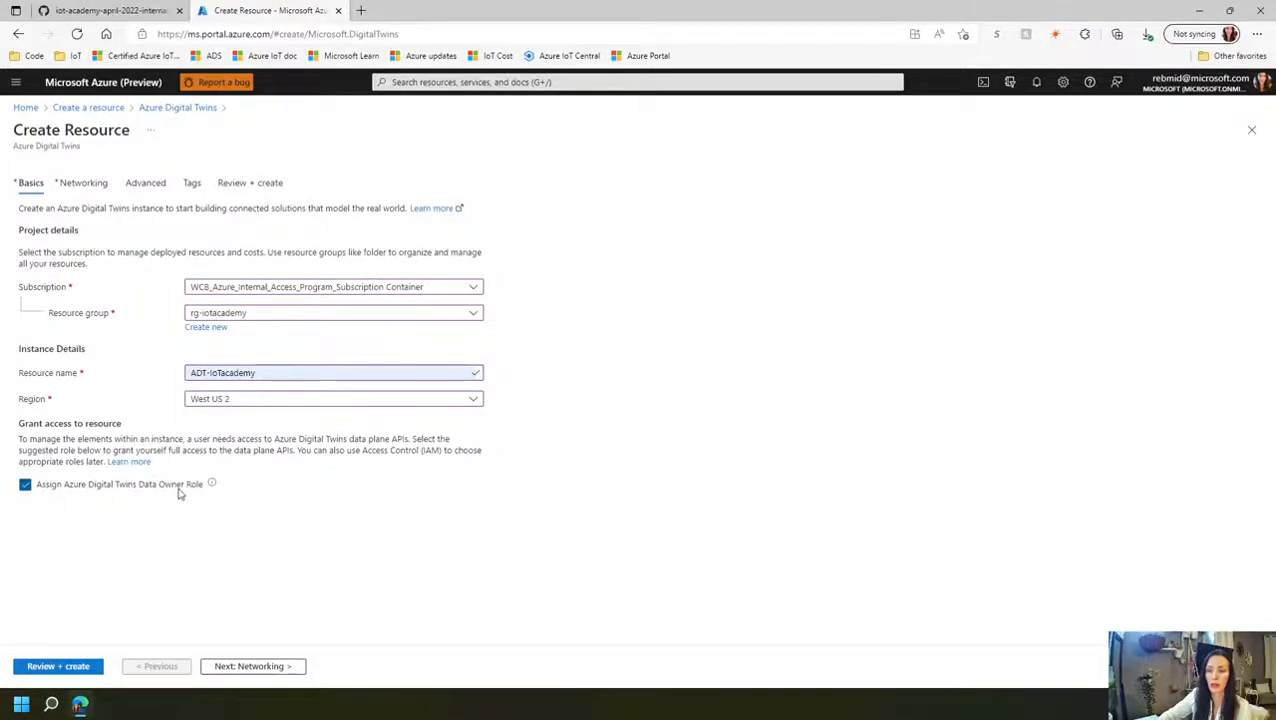
- Review the lab page's instructions for the resource's basic settings, the Data Owner role requirements and finishing the instance creation
click(105, 10)
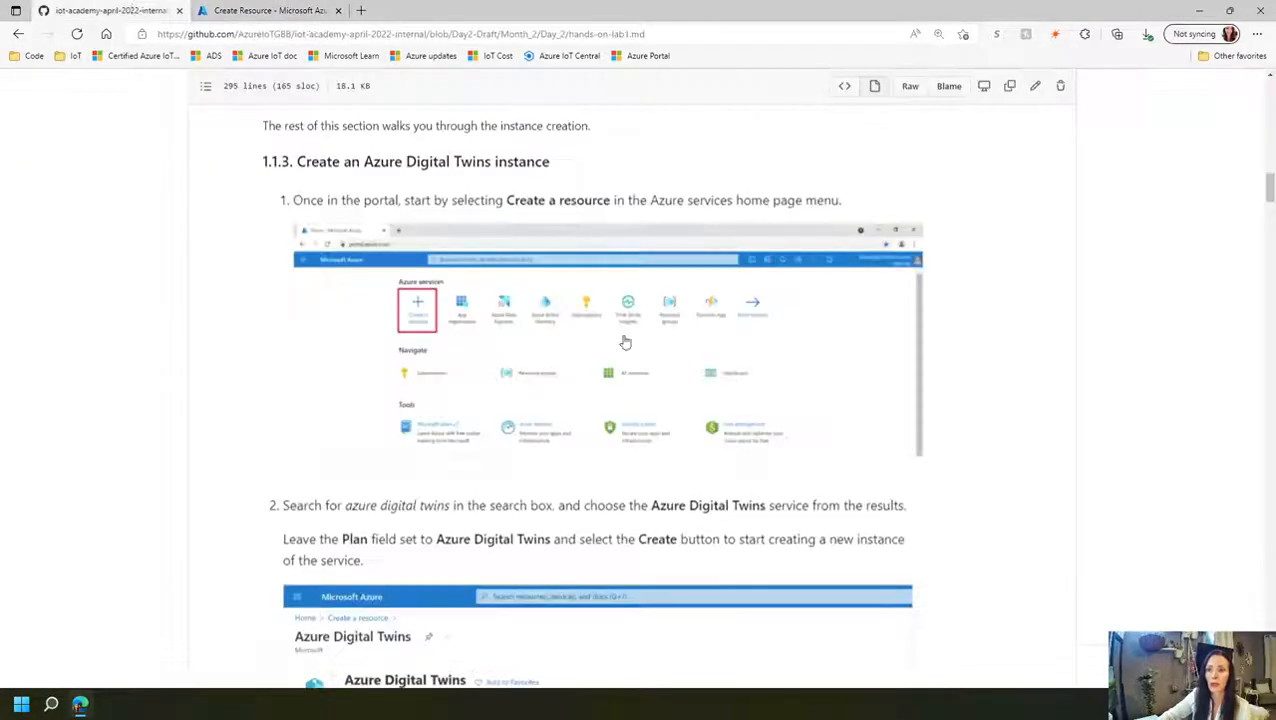
scroll(680, 415, down, 3)
scroll(680, 415, down, 8)
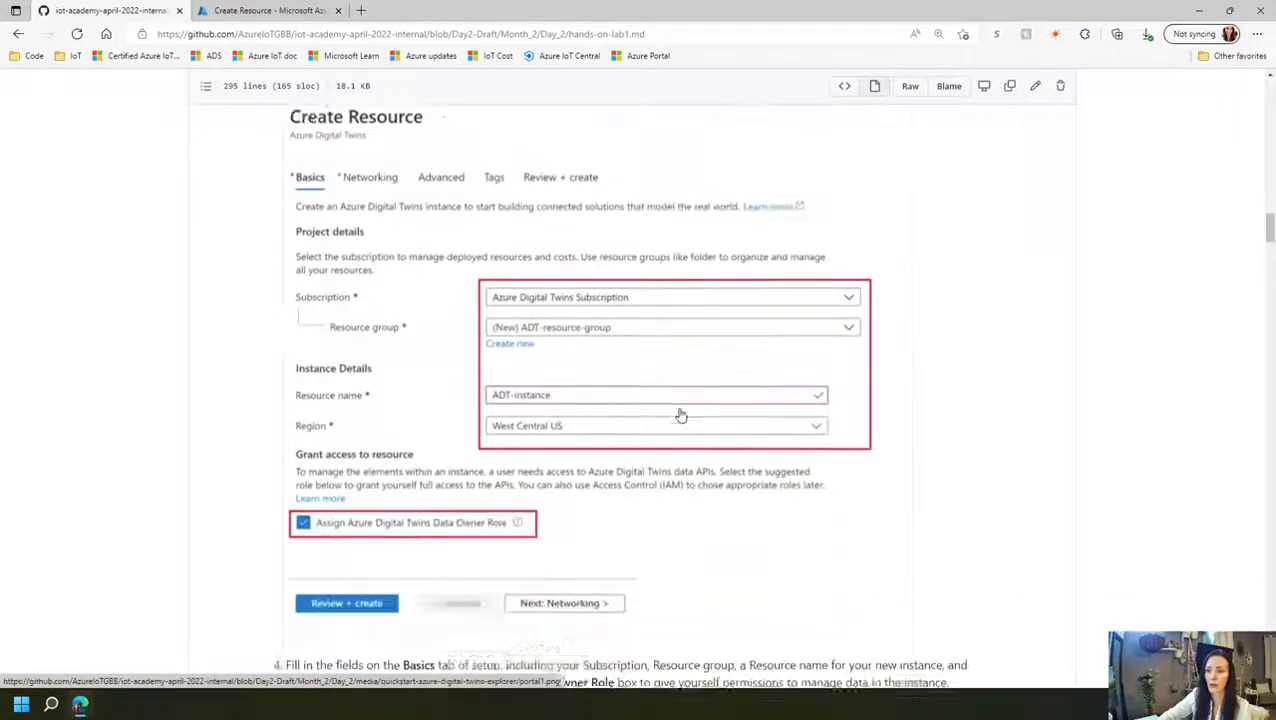
scroll(680, 415, down, 1)
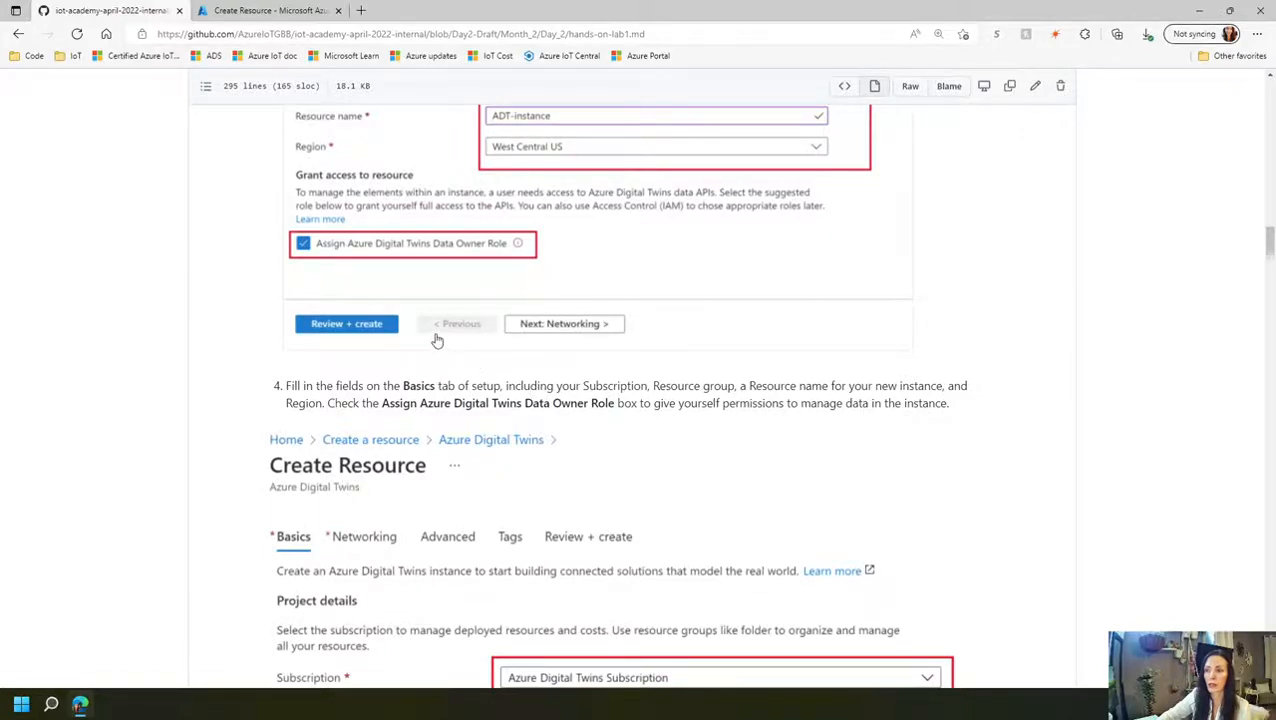
scroll(644, 407, up, 4)
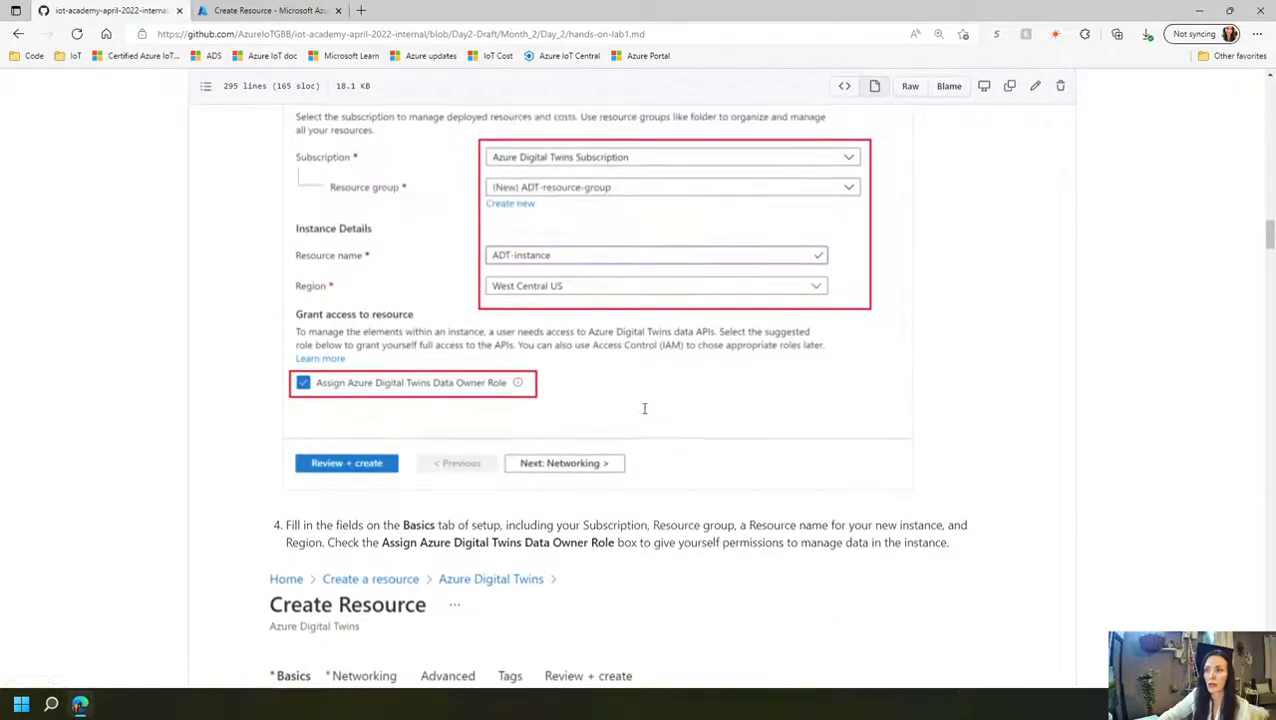
scroll(609, 452, up, 2)
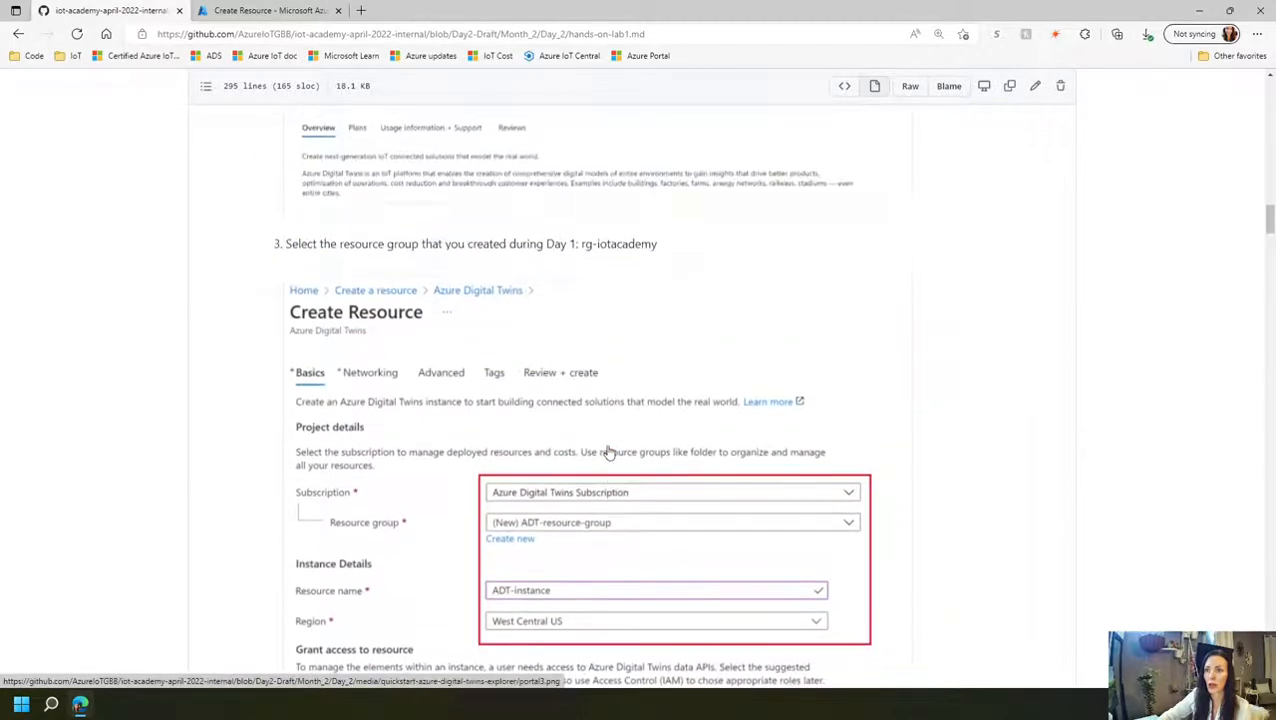
scroll(607, 453, down, 4)
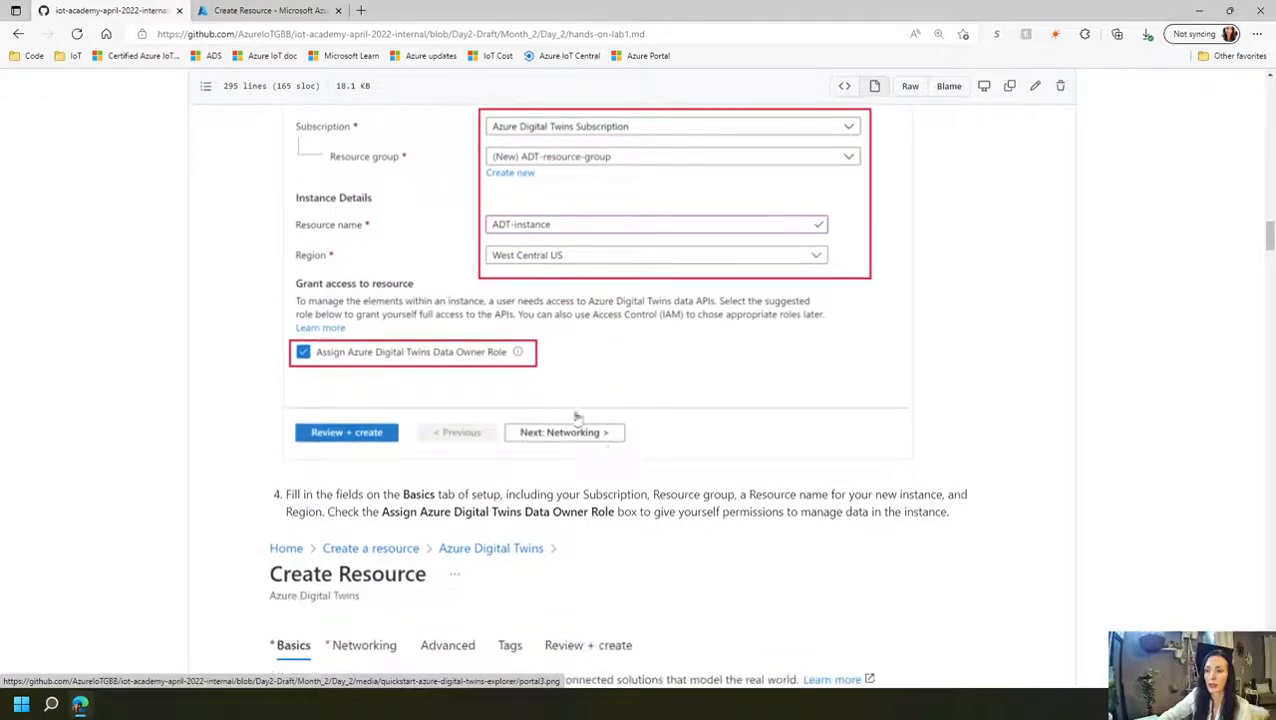
scroll(886, 441, down, 1)
scroll(888, 444, down, 1)
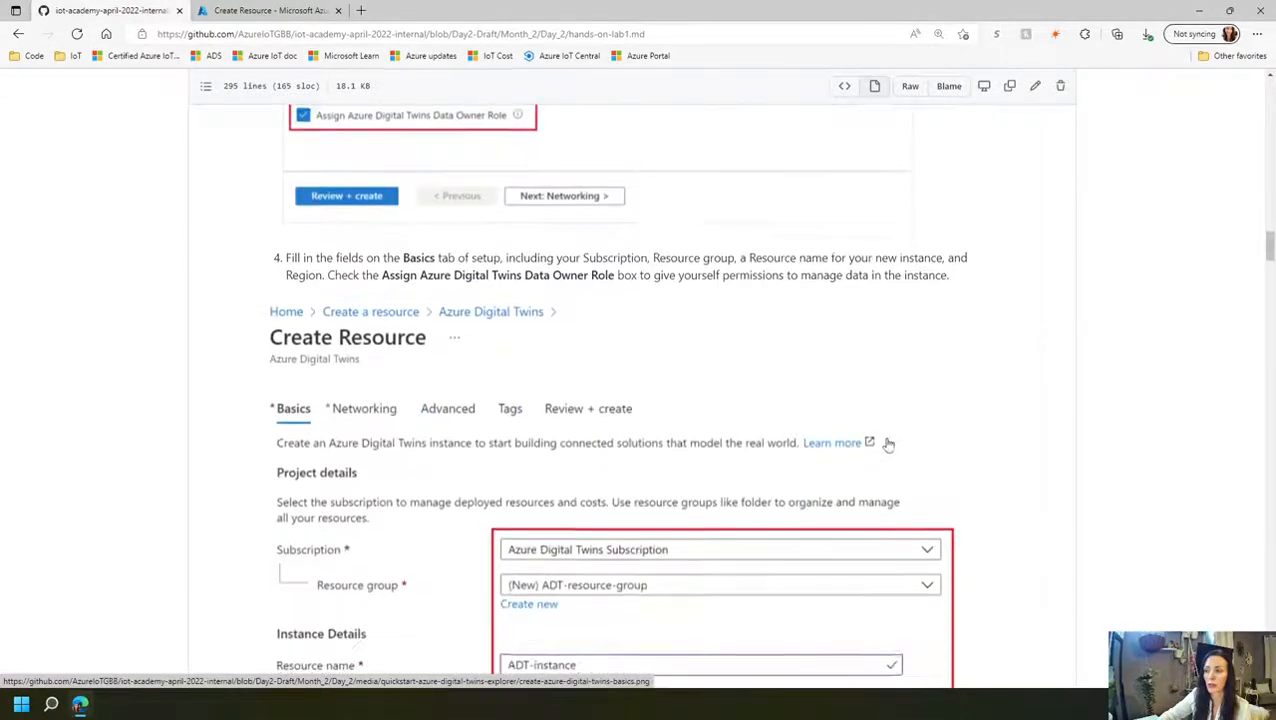
scroll(622, 272, up, 2)
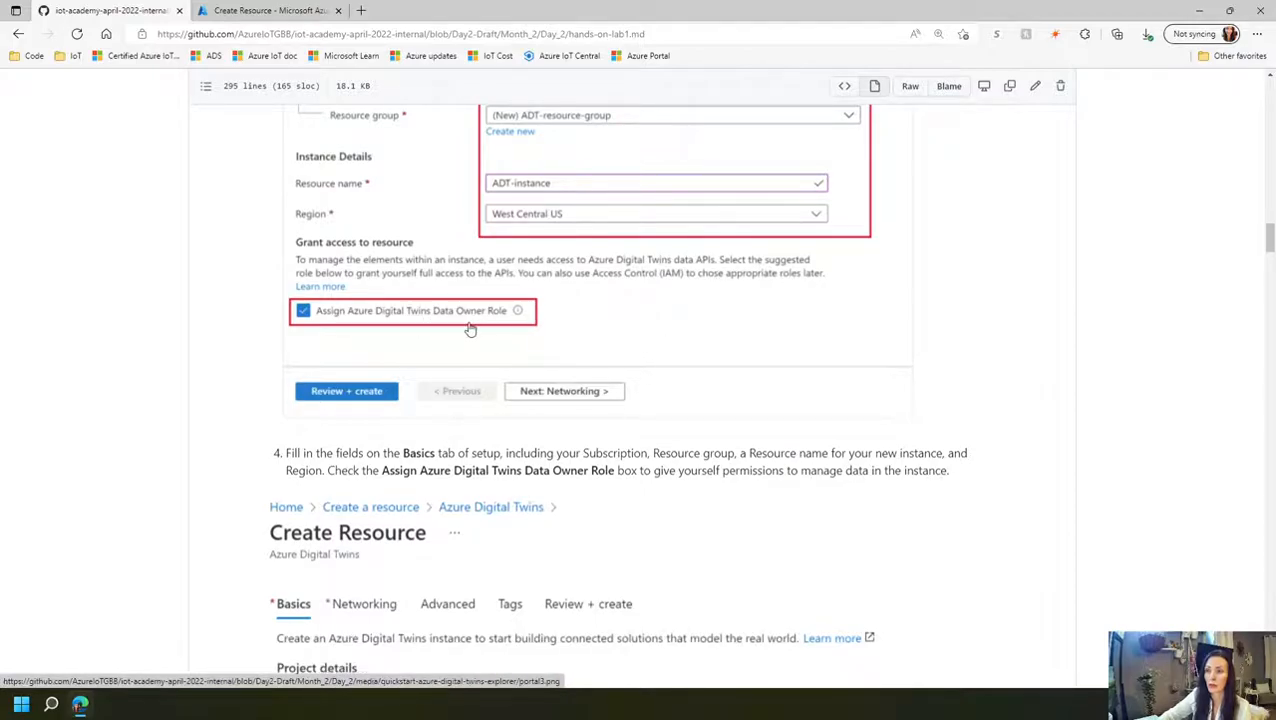
scroll(746, 376, down, 2)
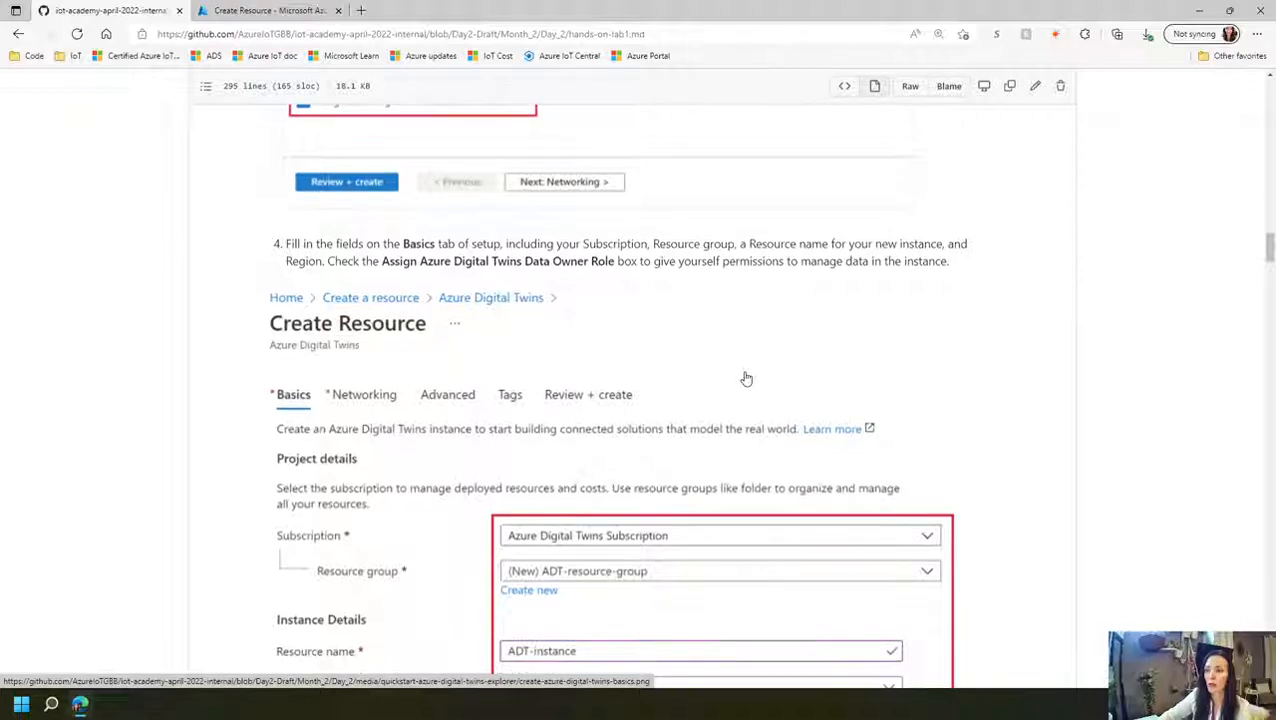
scroll(746, 378, down, 3)
scroll(746, 378, down, 1)
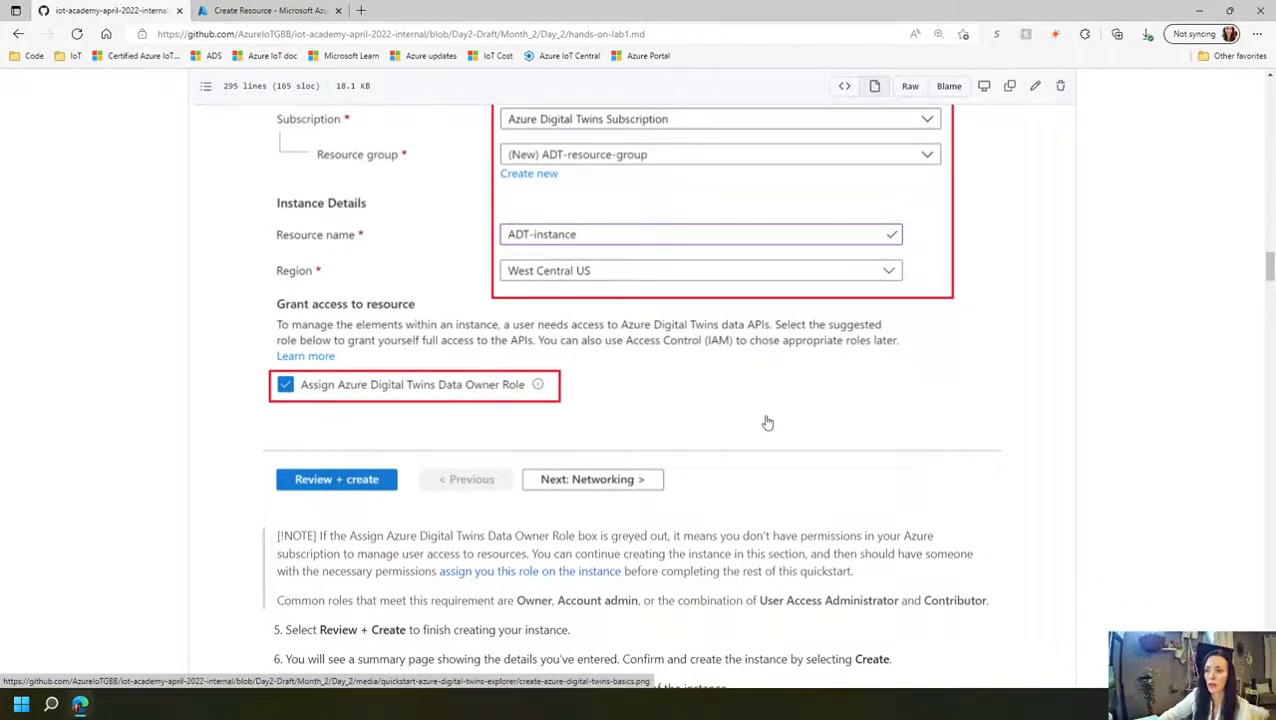
scroll(1062, 380, down, 1)
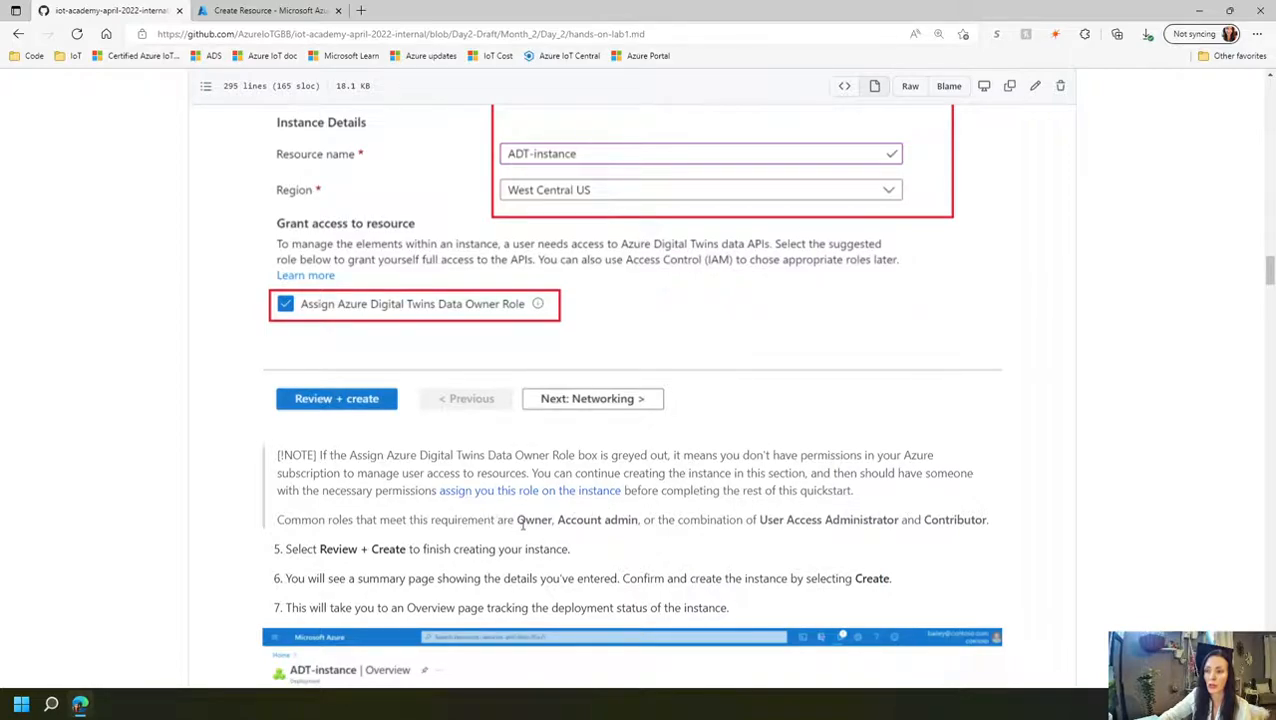
- Return to the Azure portal, then review and create the ADT-IoTacademy Digital Twins instance
click(282, 12)
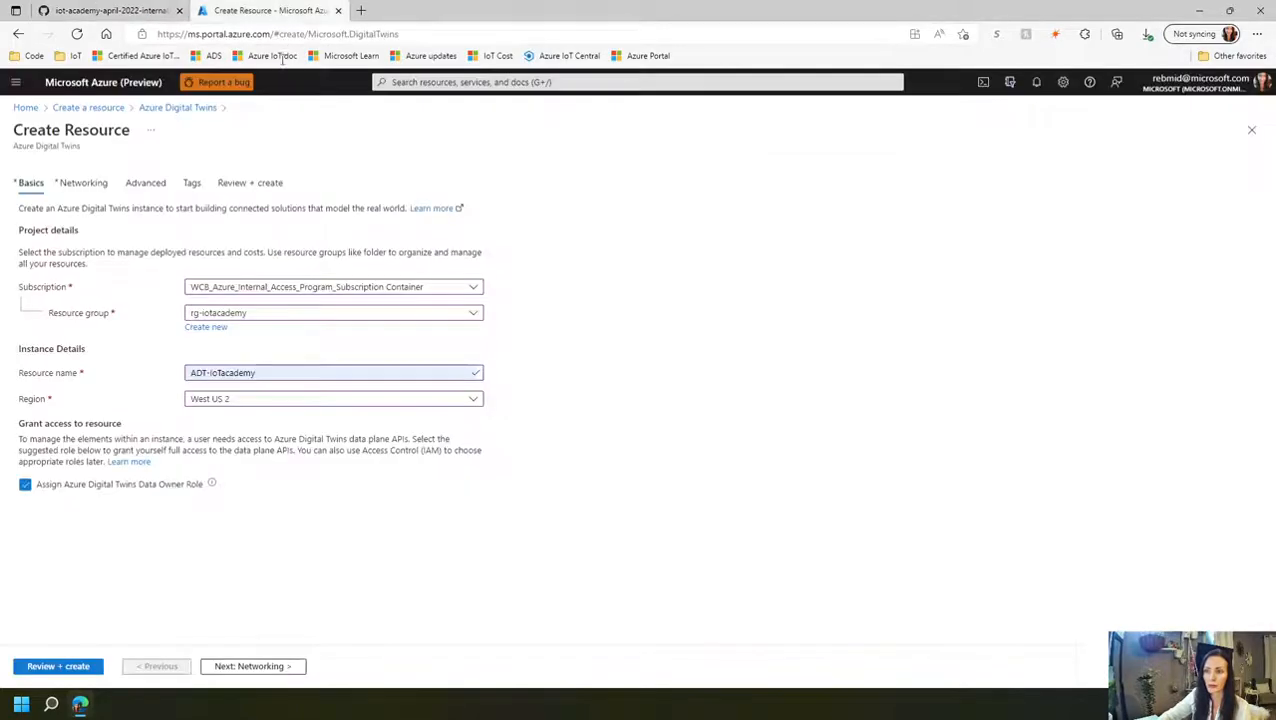
click(60, 666)
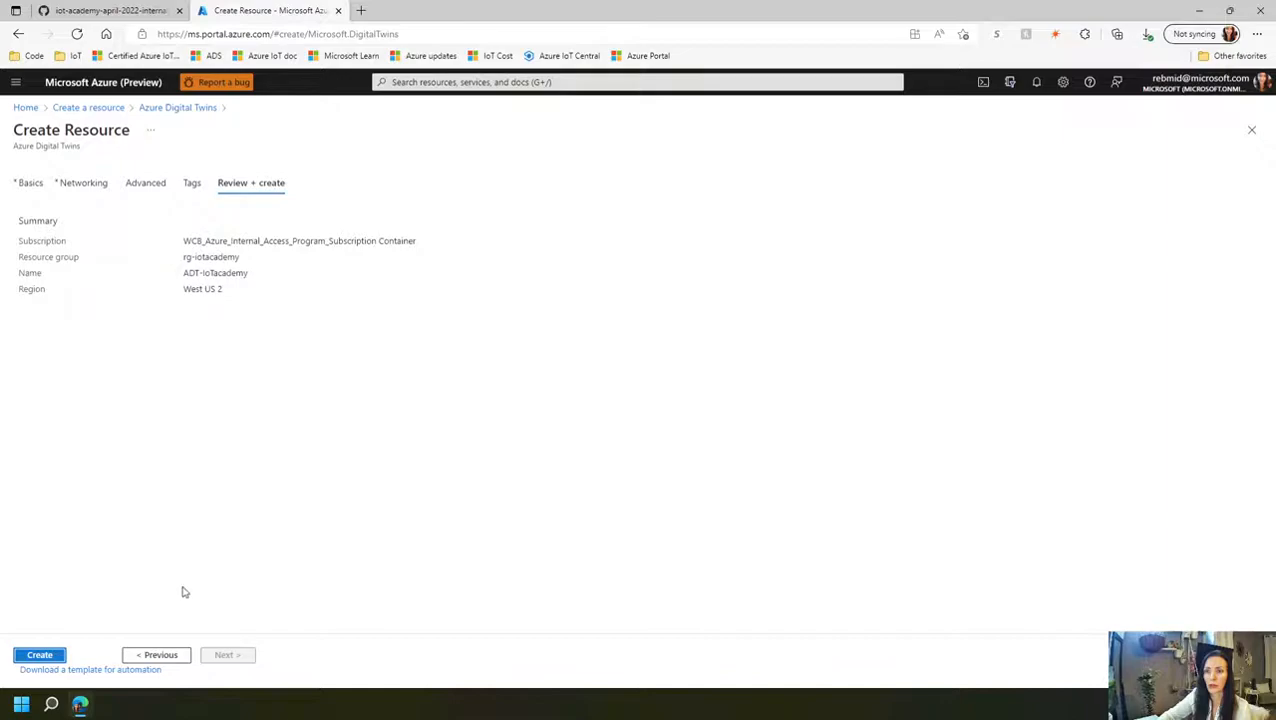
click(40, 656)
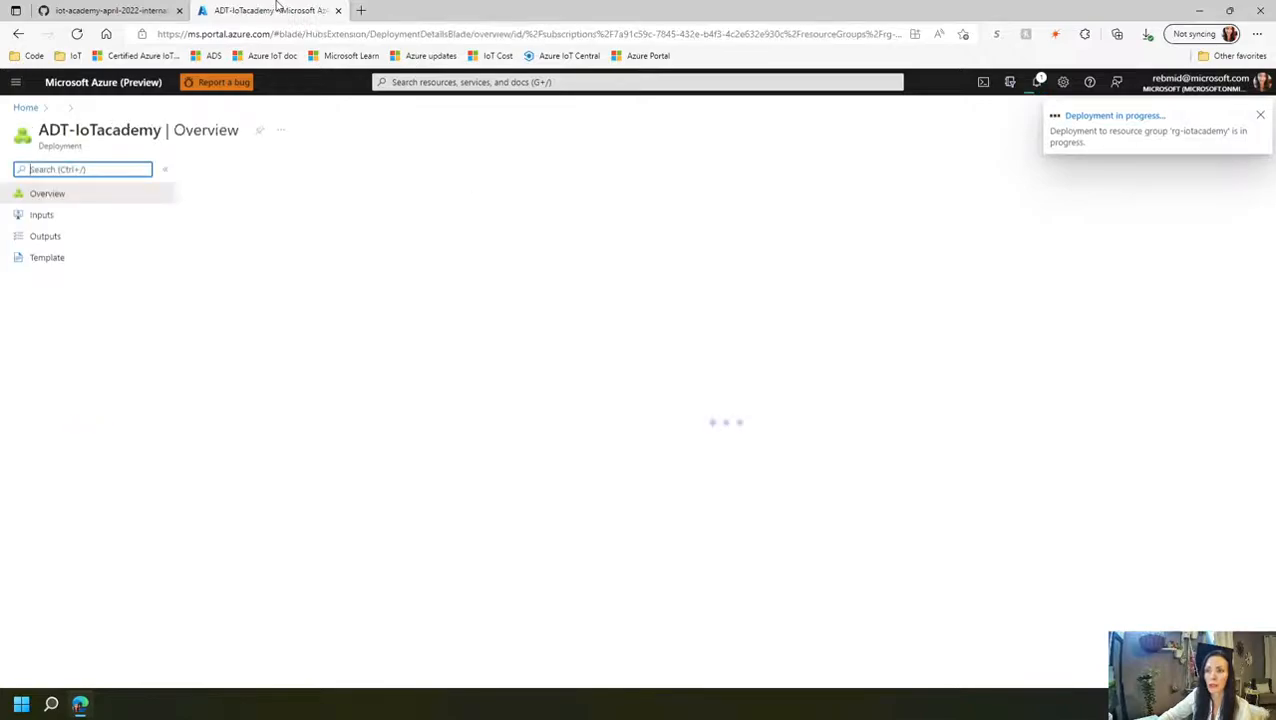
- Follow the lab page's section 1.1.4 to open the deployed ADT-IoTacademy resource in Azure Digital Twins Explorer
click(109, 14)
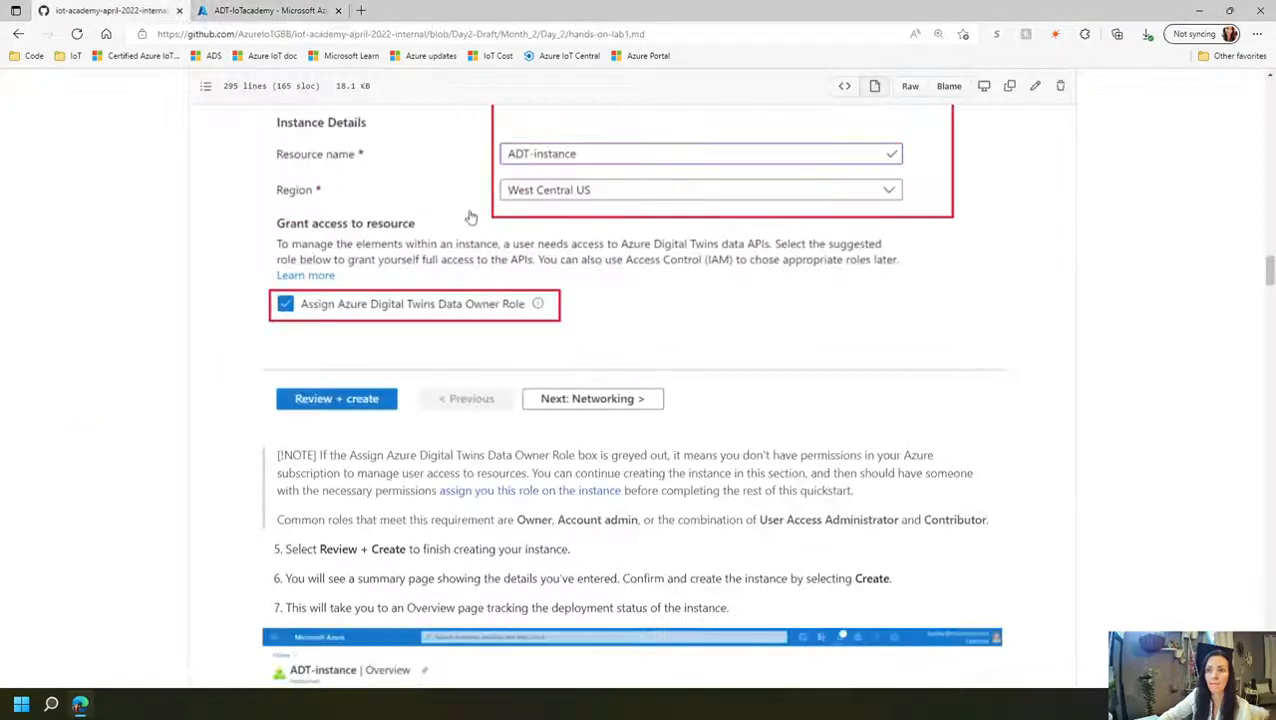
scroll(683, 382, down, 2)
scroll(683, 381, down, 2)
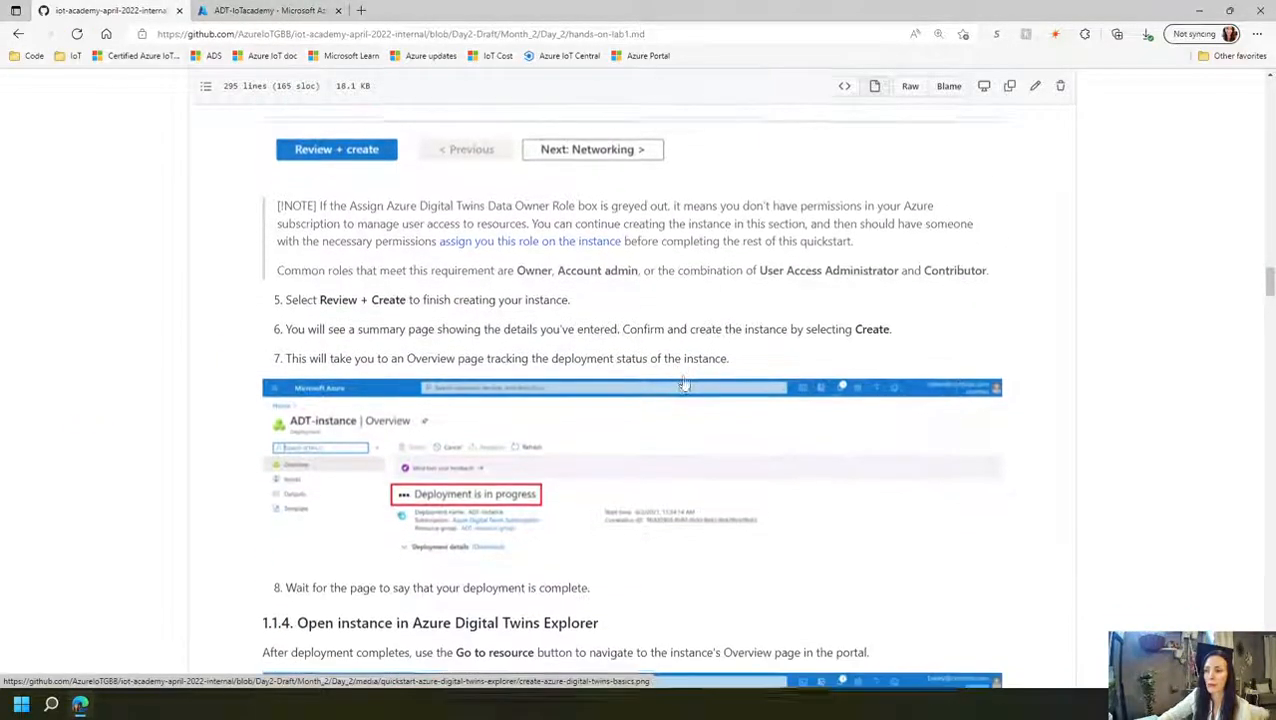
scroll(683, 382, down, 5)
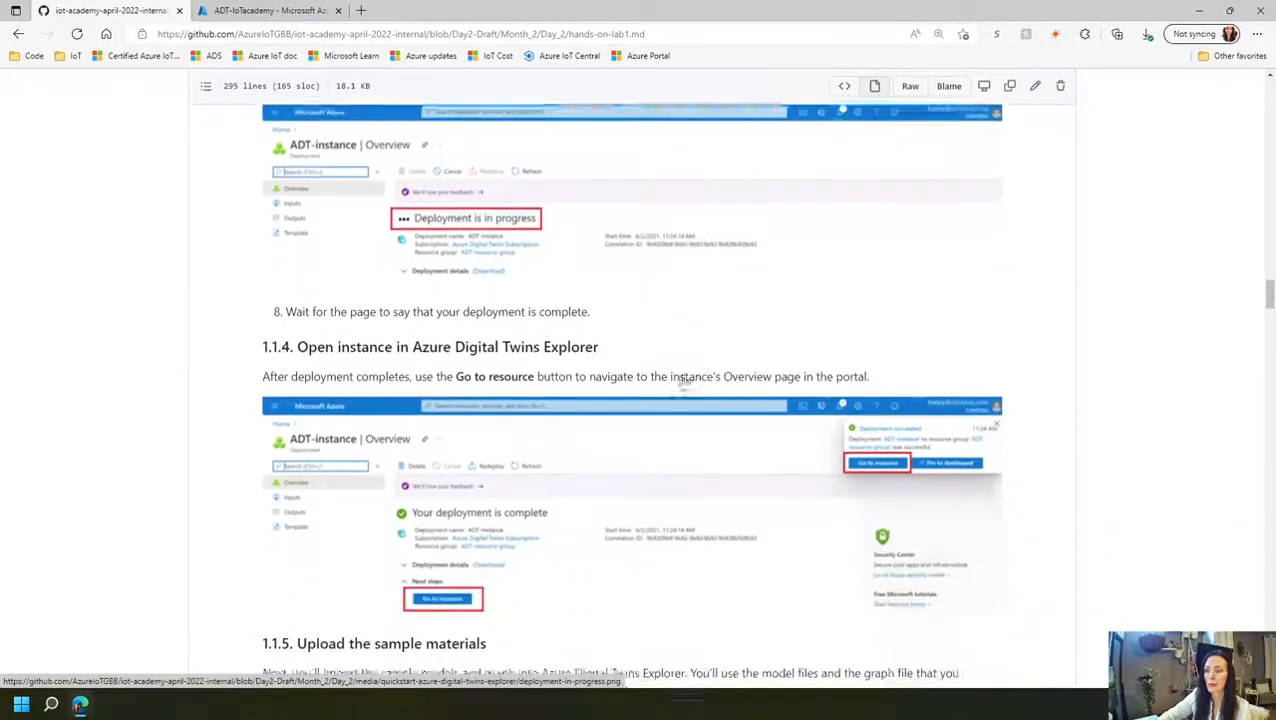
scroll(683, 382, down, 1)
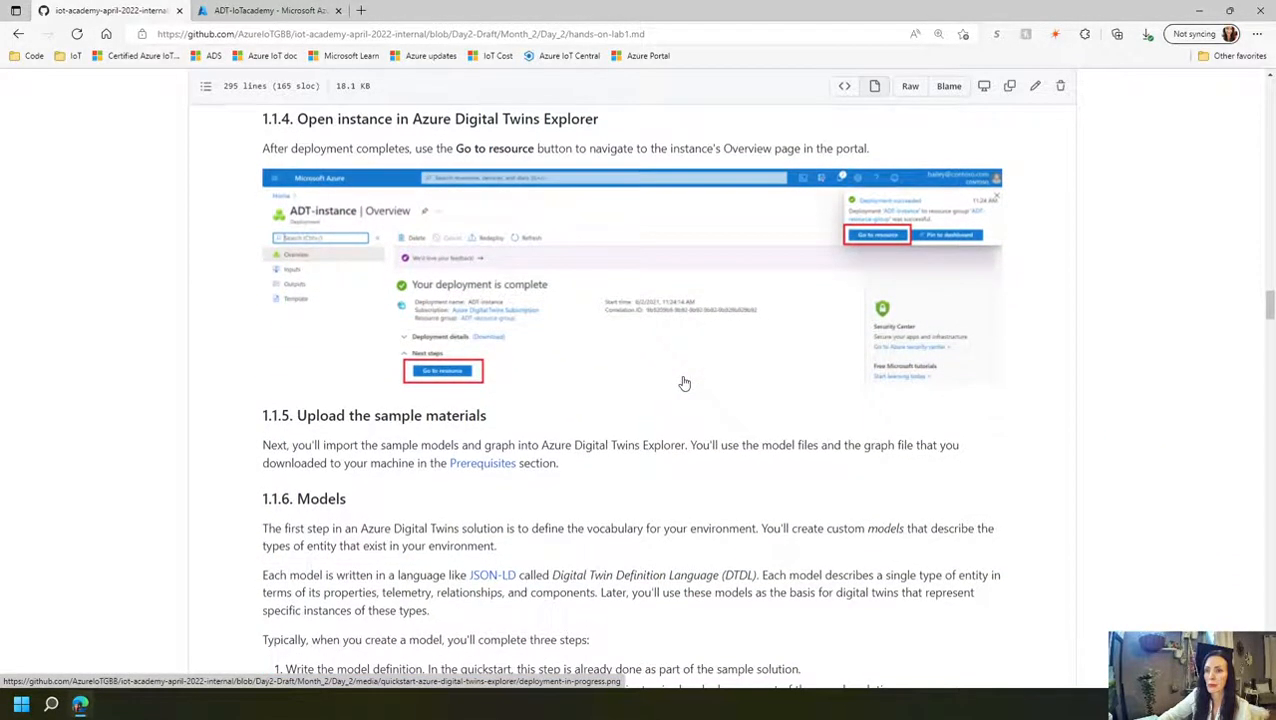
click(245, 12)
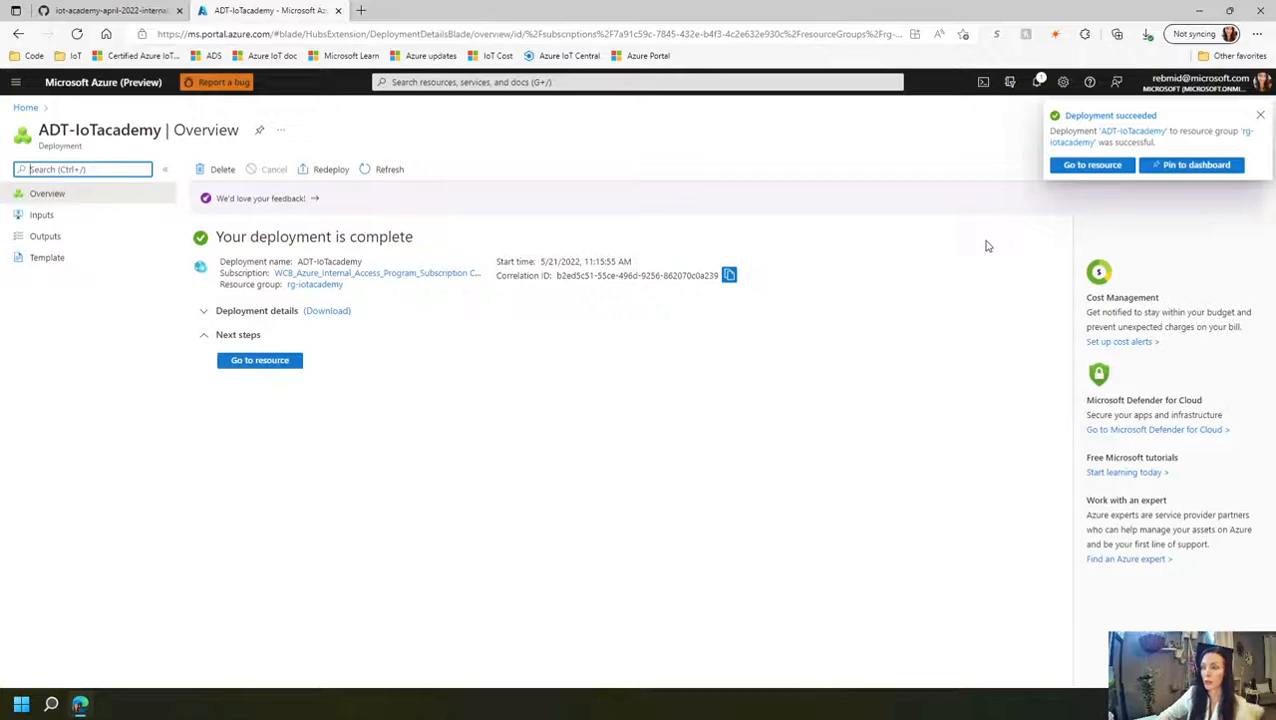
click(1092, 165)
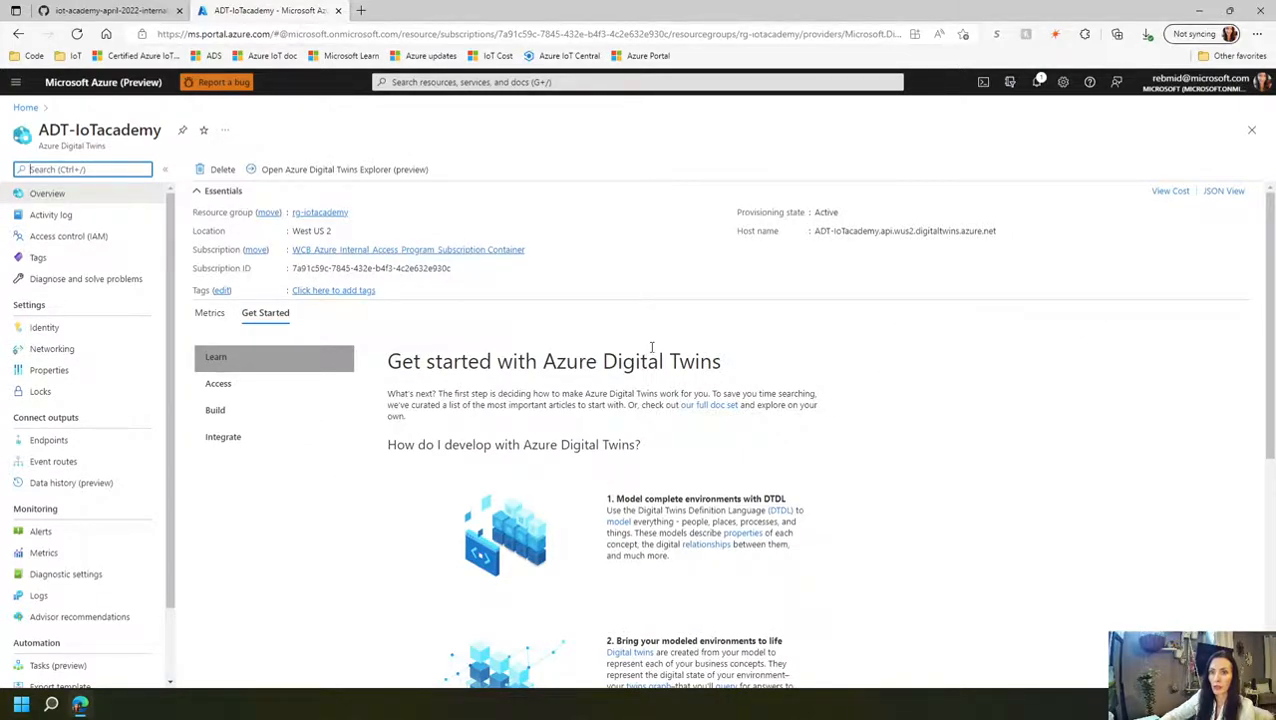
scroll(644, 202, down, 1)
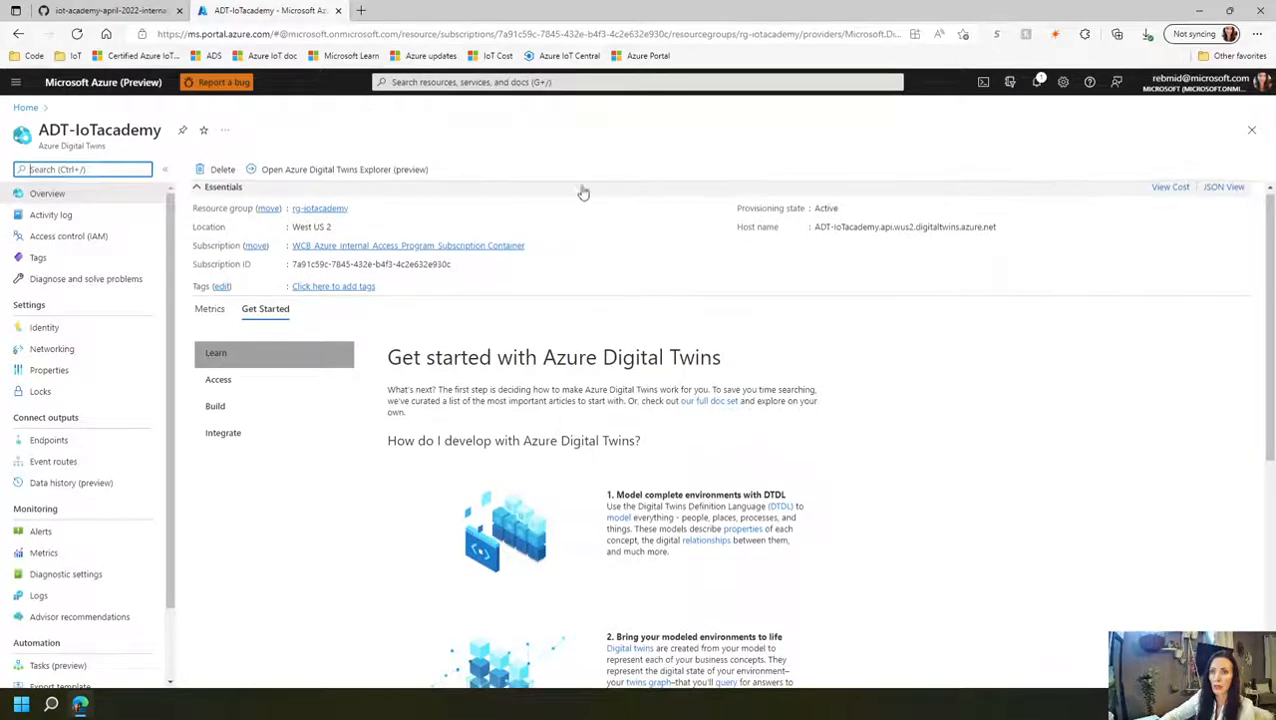
click(297, 172)
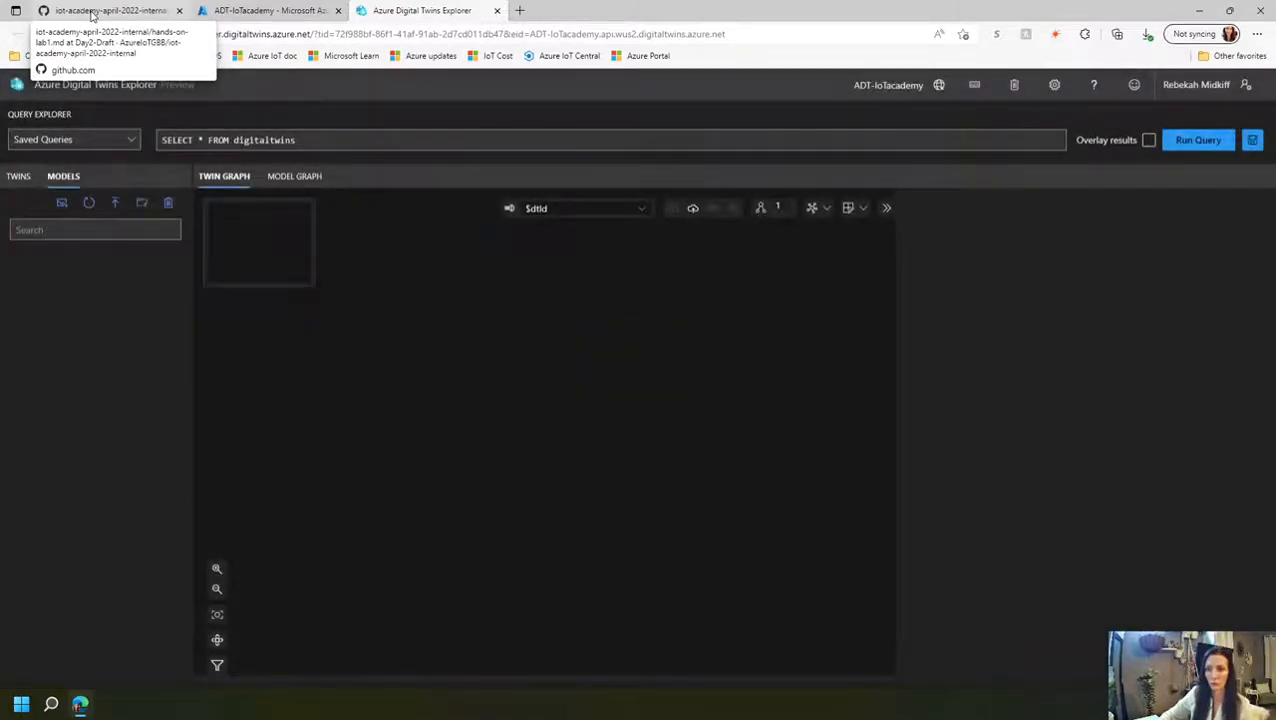
- Review the lab page's sections 1.1.5 to 1.1.7 on sample materials, models and uploading the model .json files
click(92, 14)
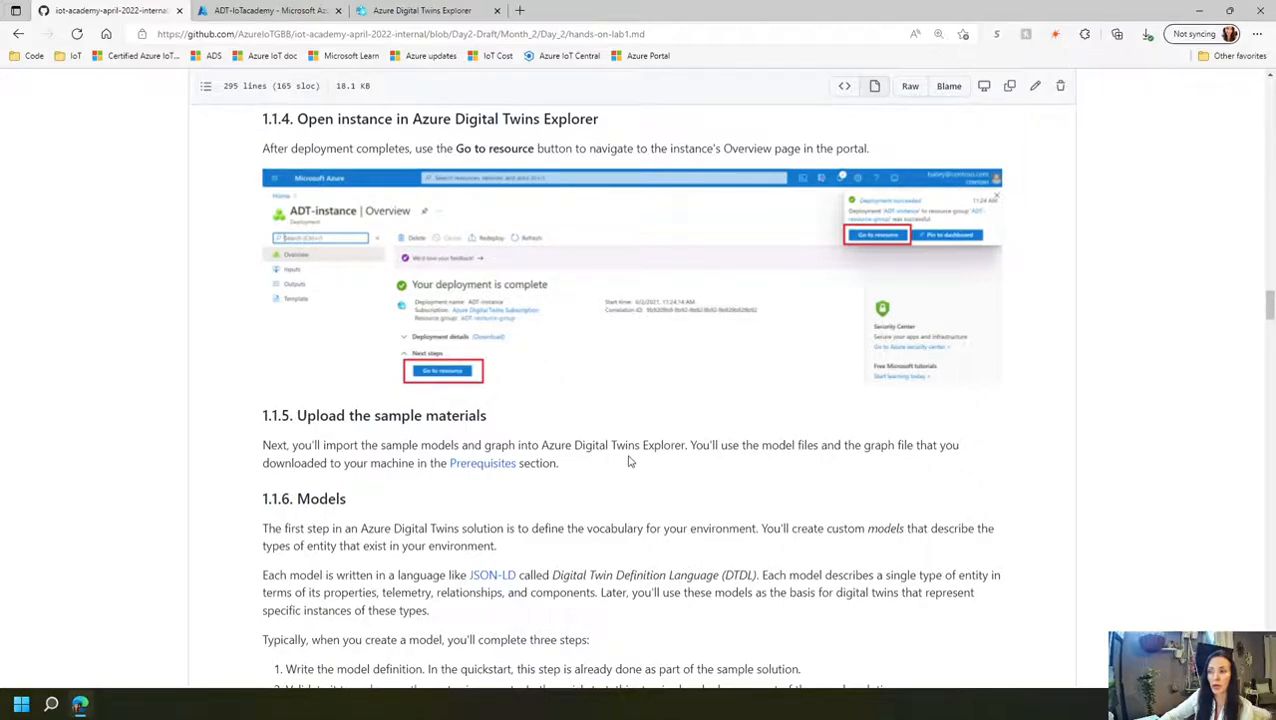
scroll(666, 500, down, 1)
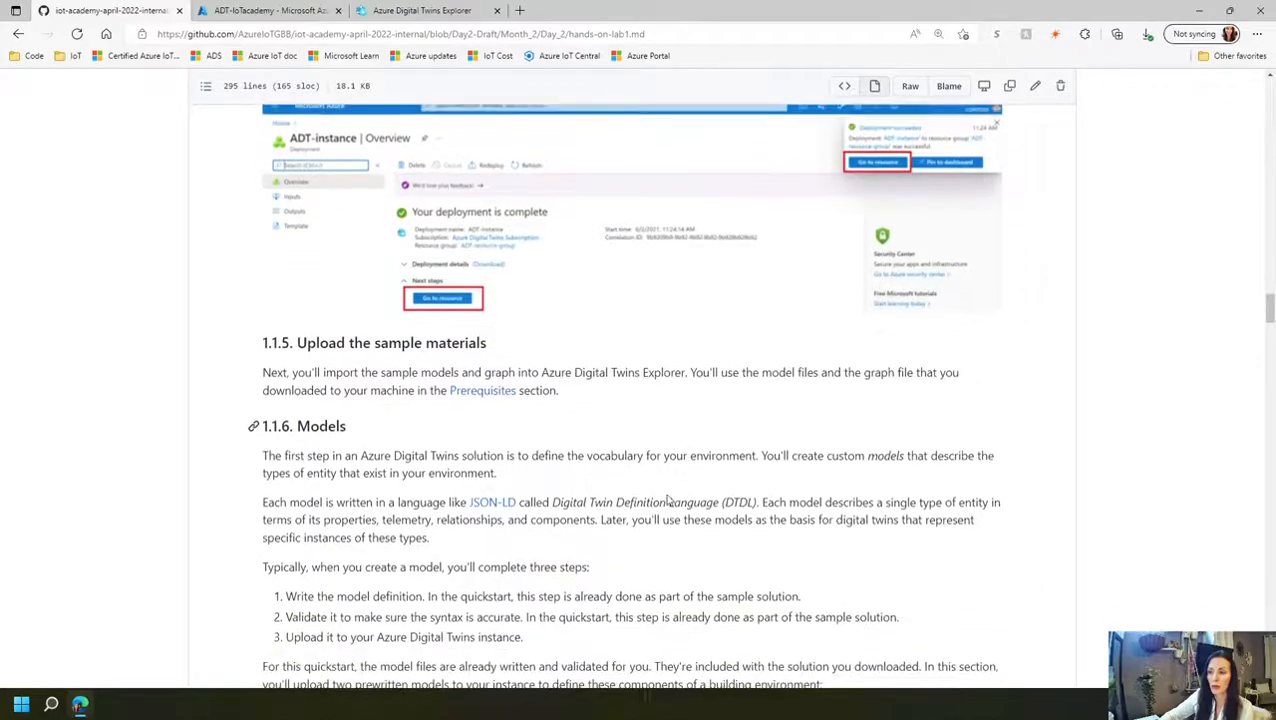
scroll(666, 500, down, 2)
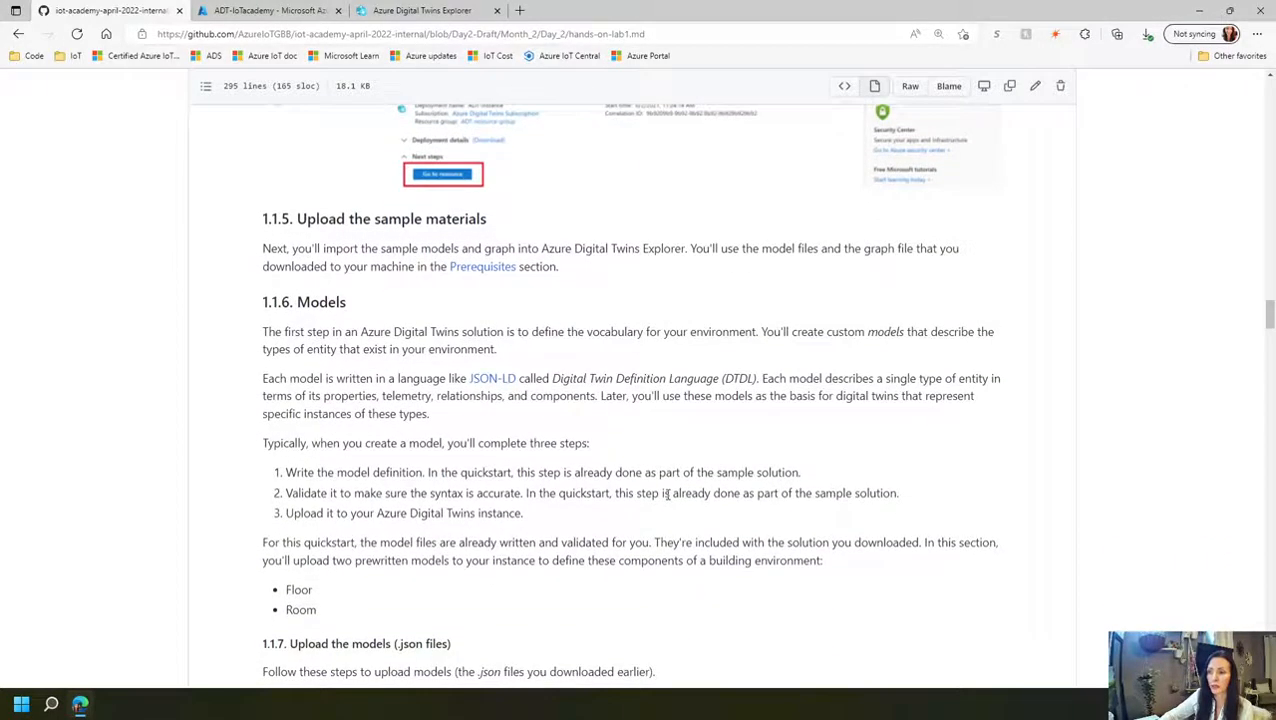
scroll(667, 495, down, 1)
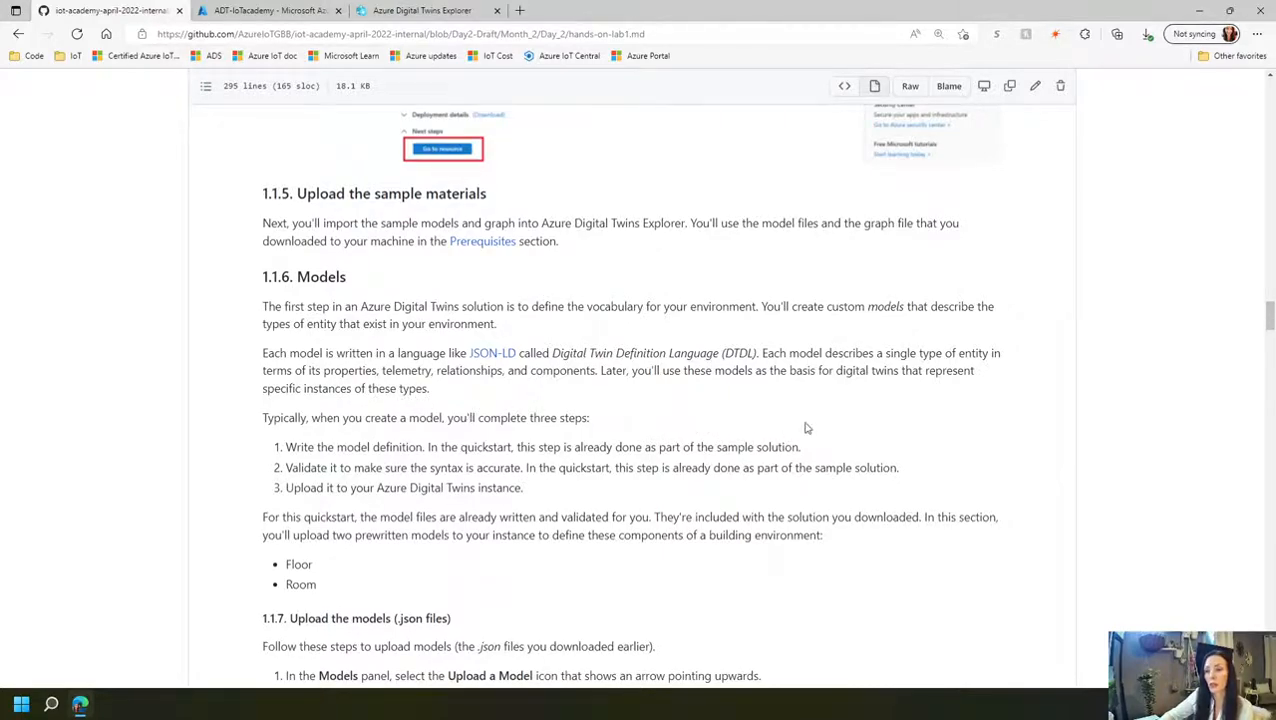
scroll(807, 428, down, 2)
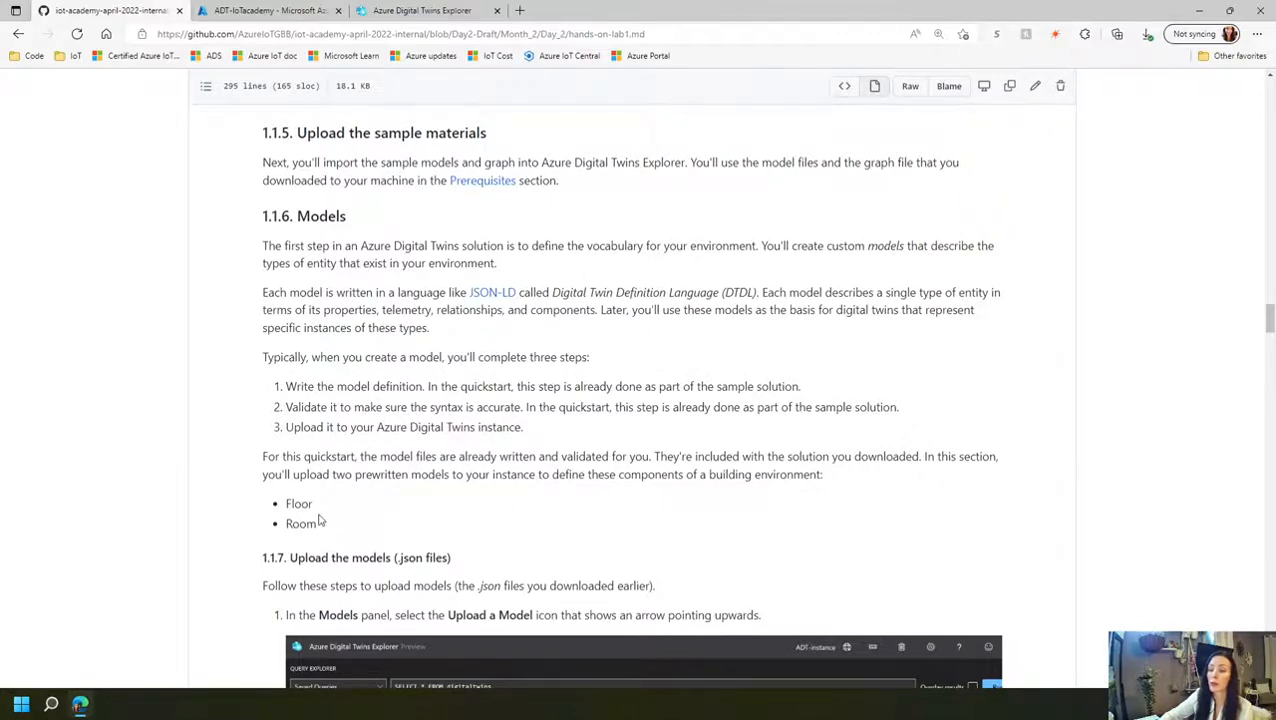
scroll(440, 508, down, 2)
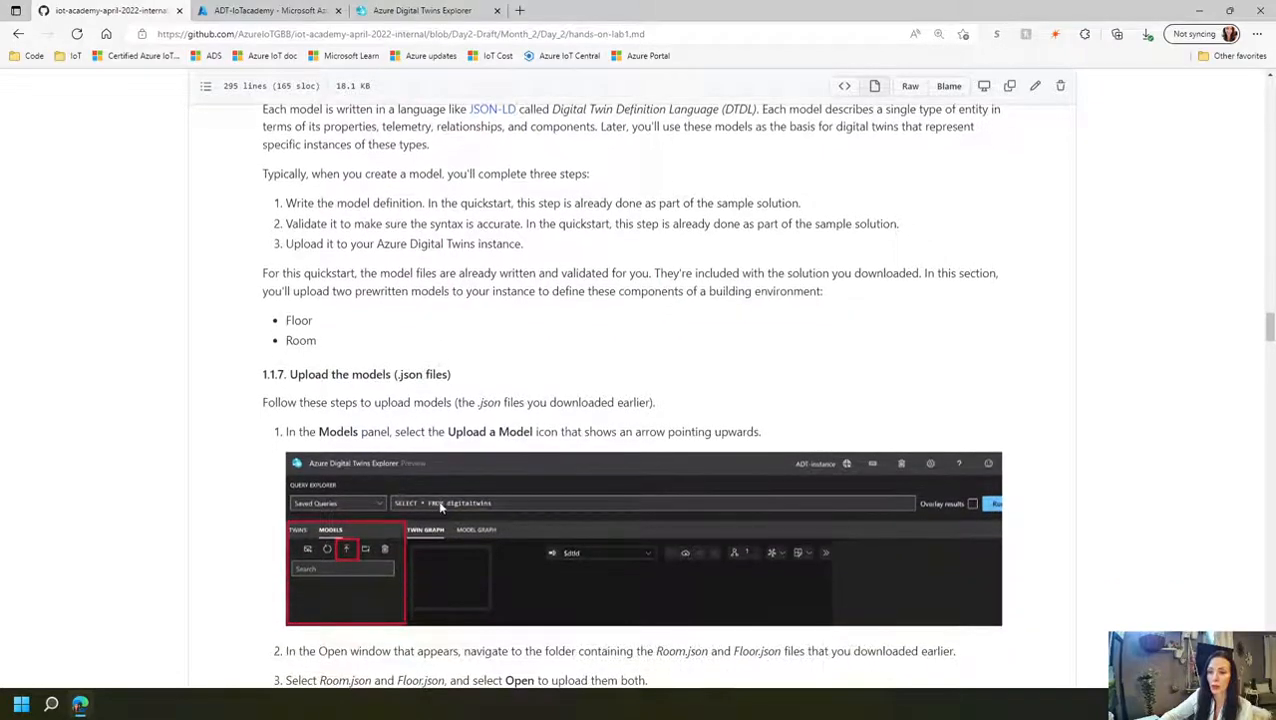
scroll(440, 508, down, 1)
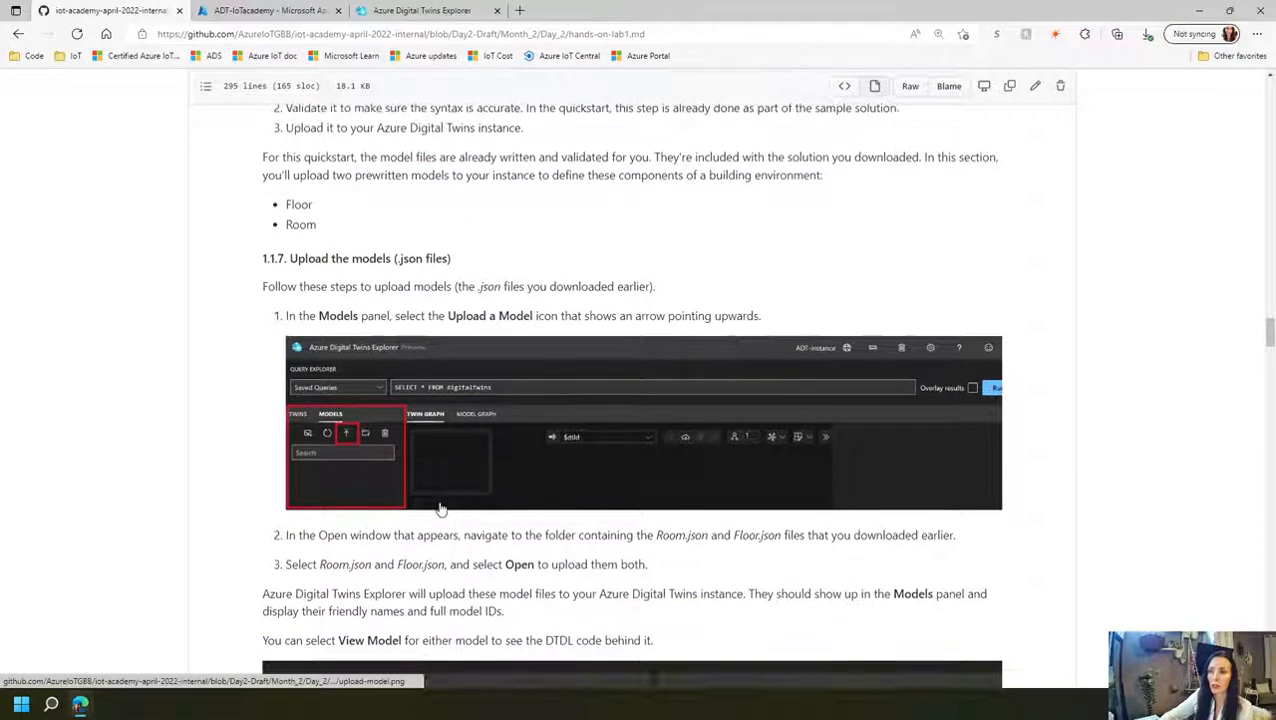
scroll(455, 405, down, 1)
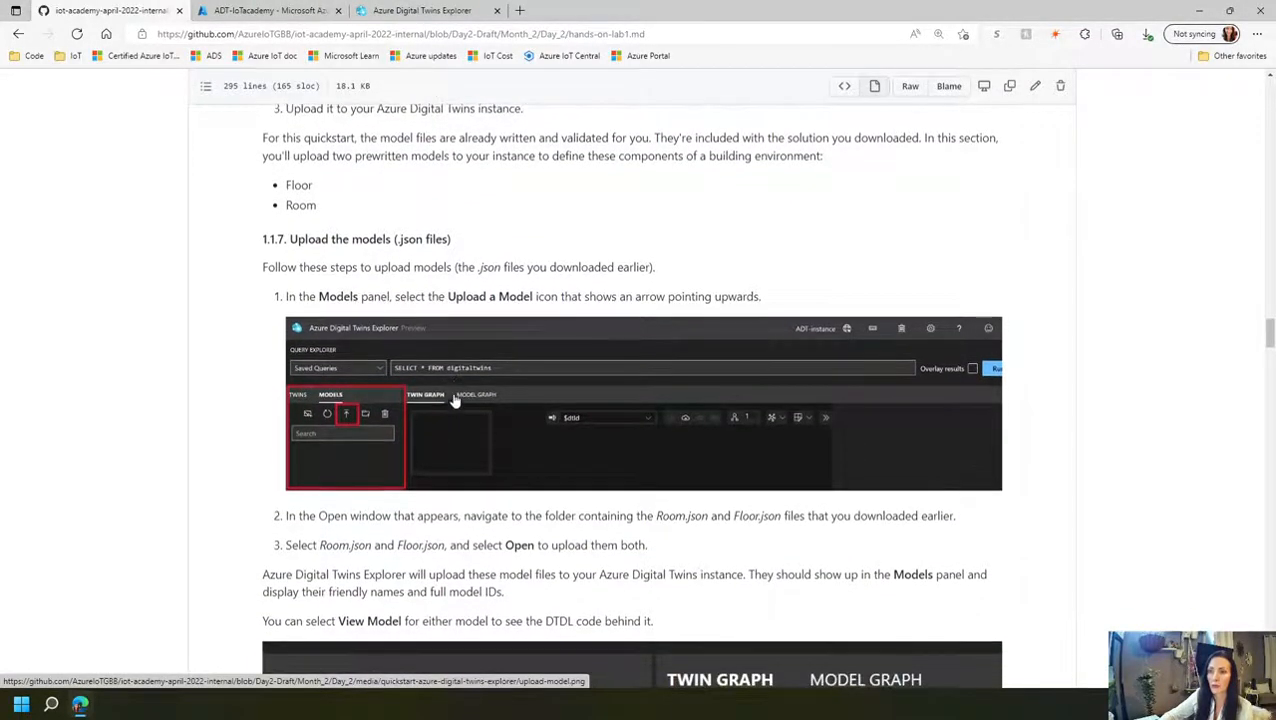
- Close the Azure portal page and upload the Floor.json and Room.json models from the ADThol folder in Azure Digital Twins Explorer
click(337, 10)
click(316, 12)
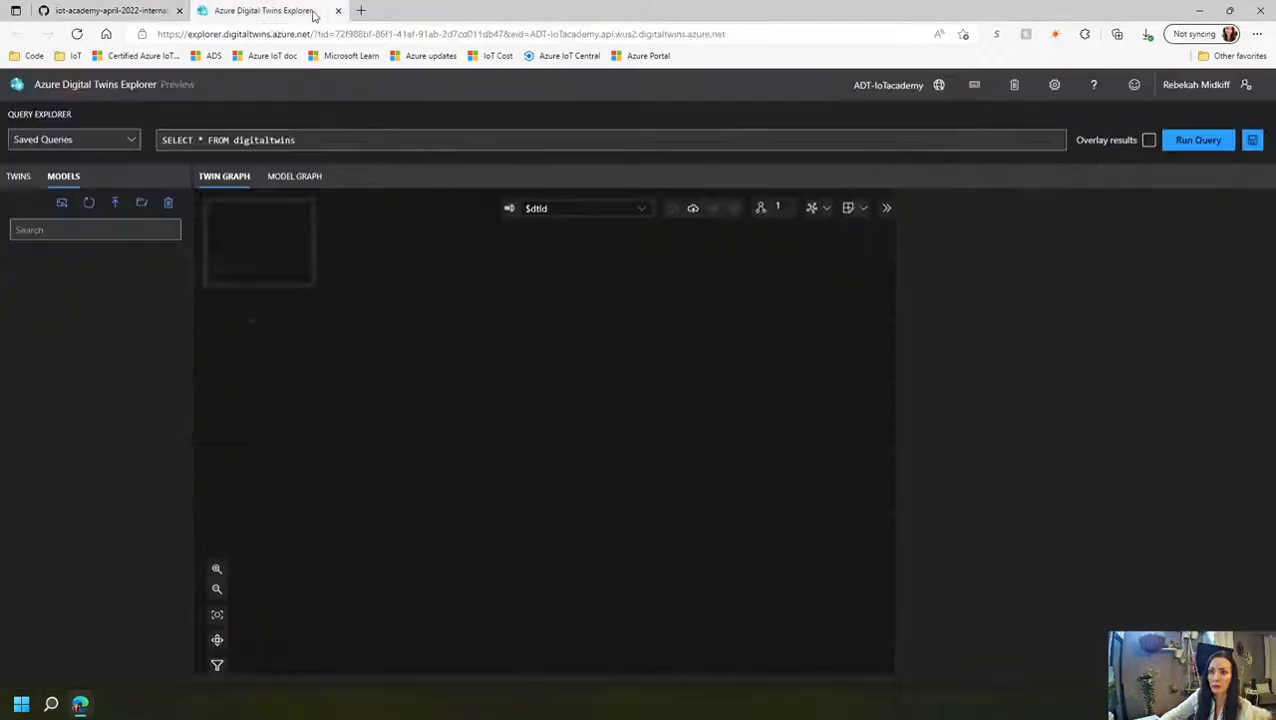
click(114, 206)
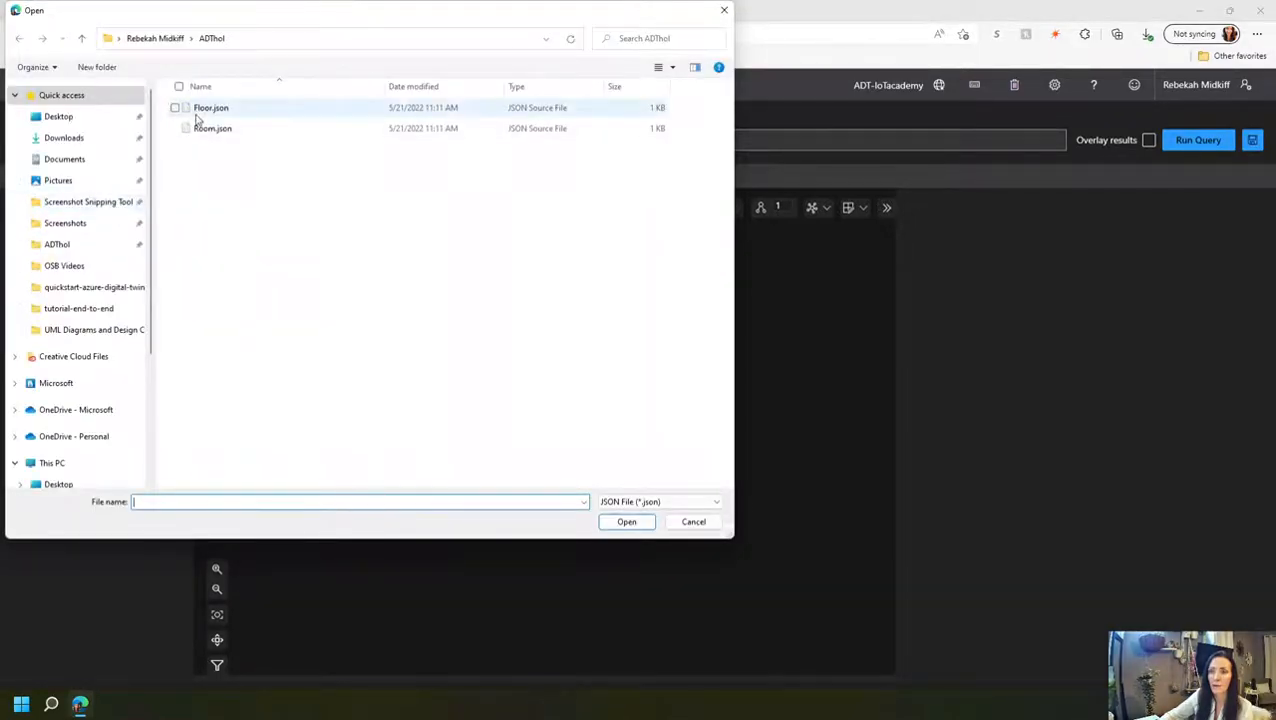
click(177, 111)
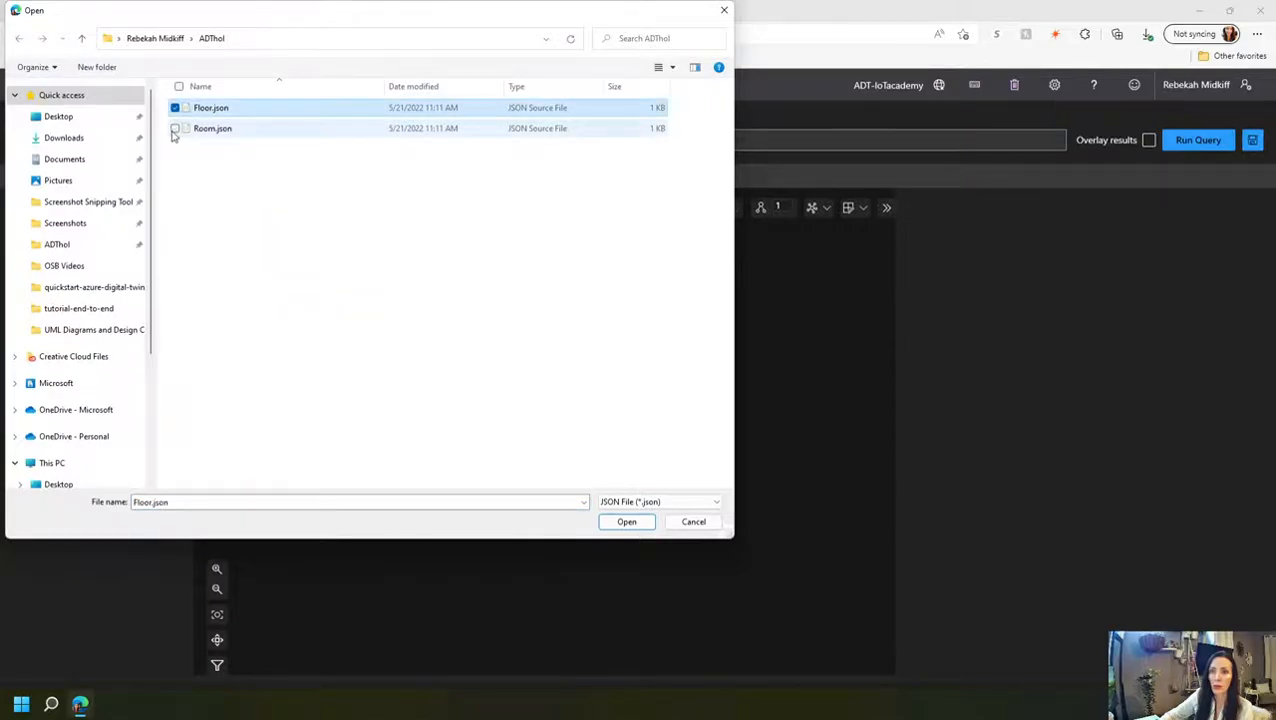
click(175, 130)
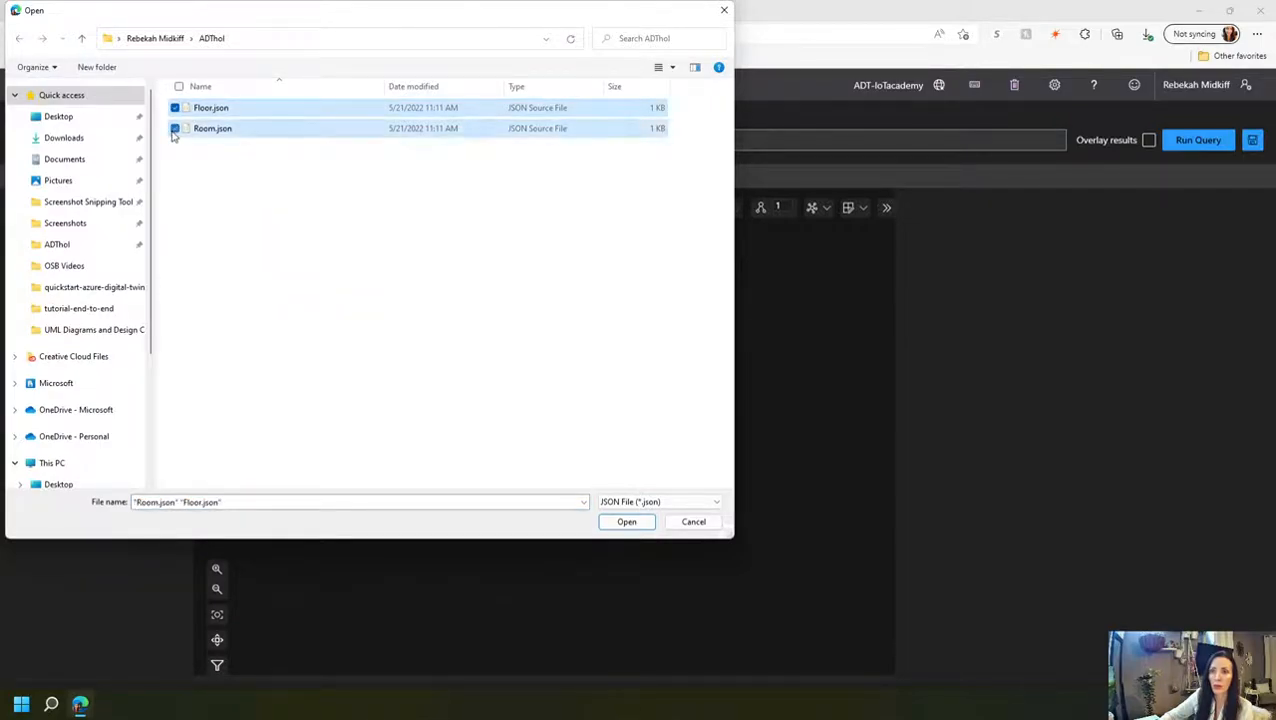
click(626, 522)
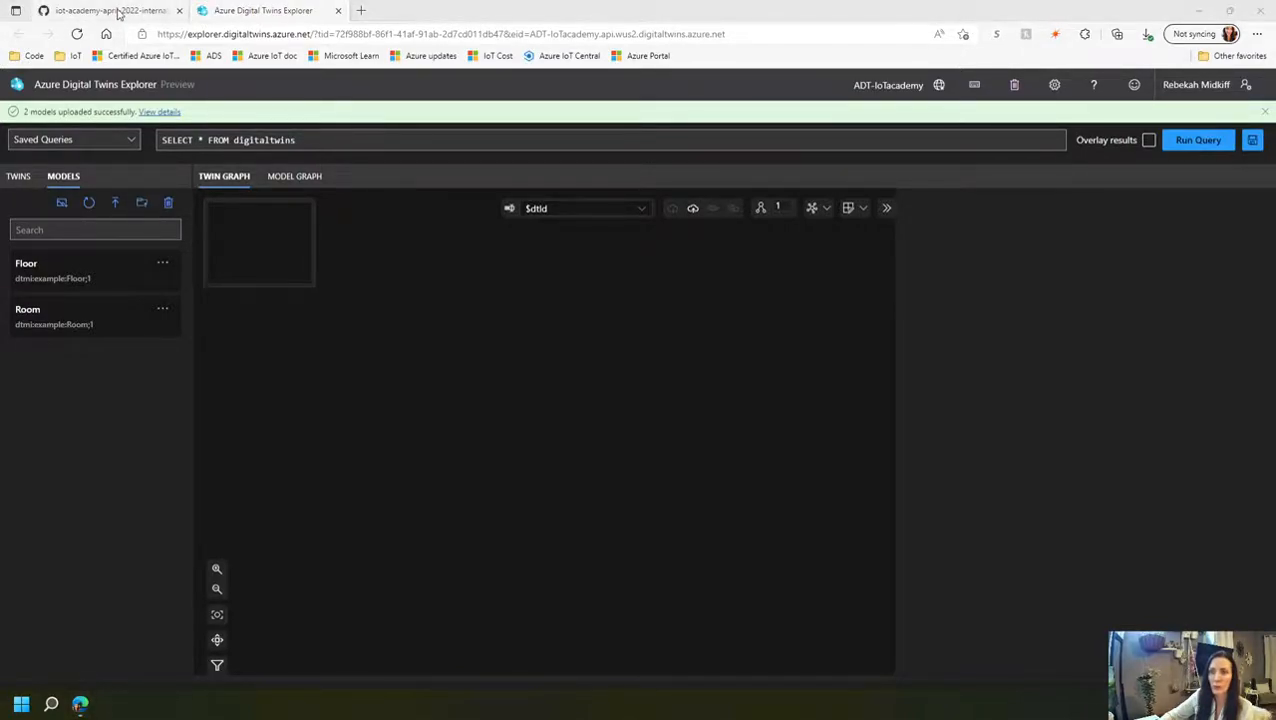
- Check the lab page's View Model instructions and view the DTDL code of the Floor model in Azure Digital Twins Explorer
click(118, 12)
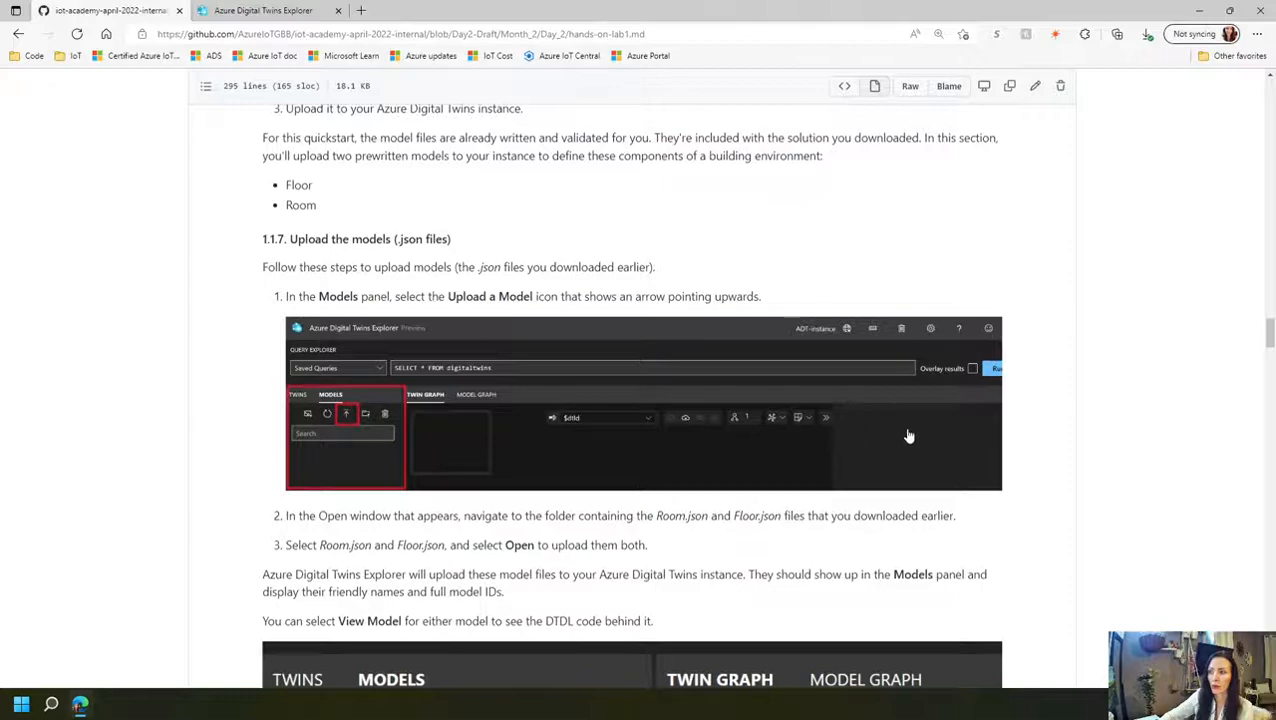
scroll(906, 436, down, 2)
scroll(909, 436, down, 2)
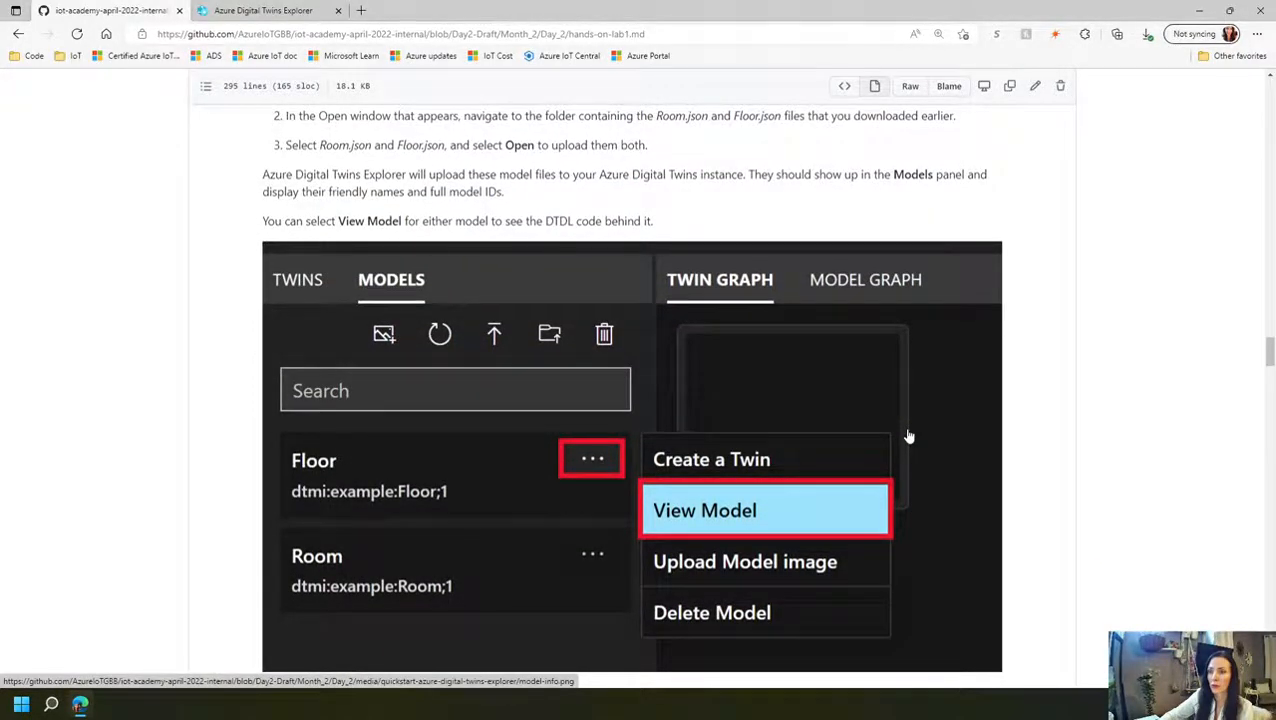
scroll(909, 436, up, 1)
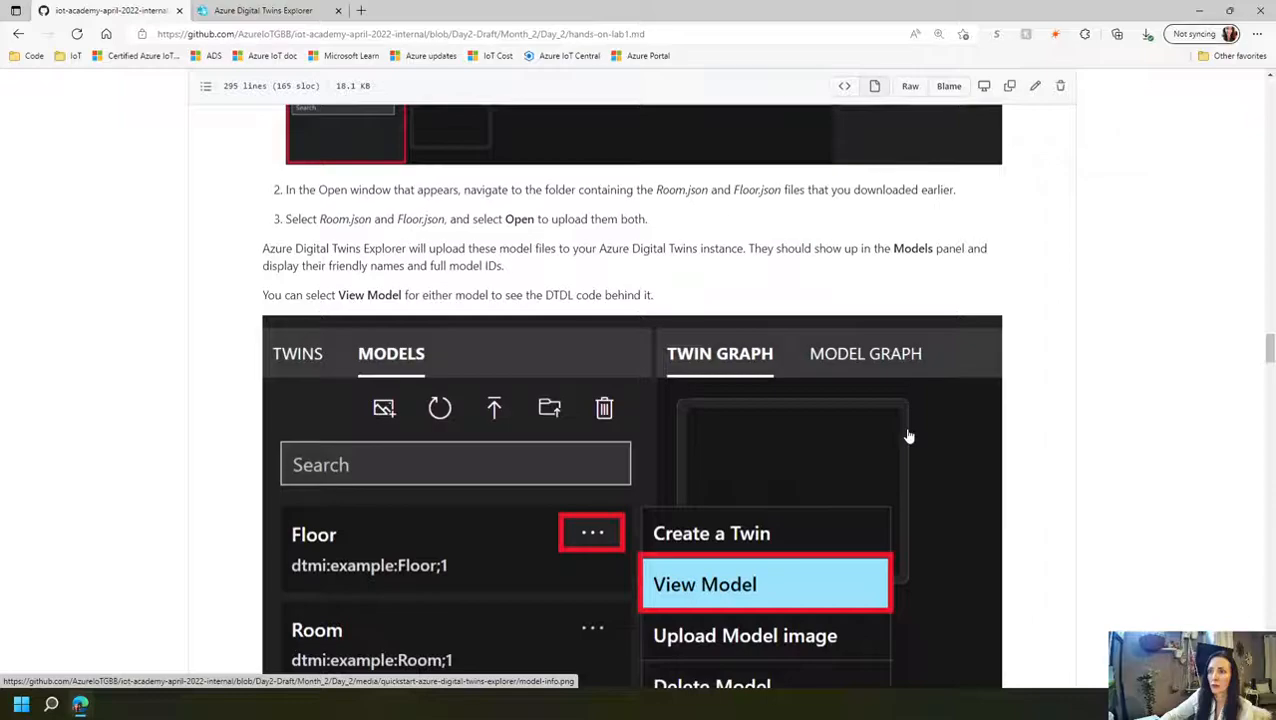
scroll(909, 436, up, 3)
scroll(908, 430, down, 4)
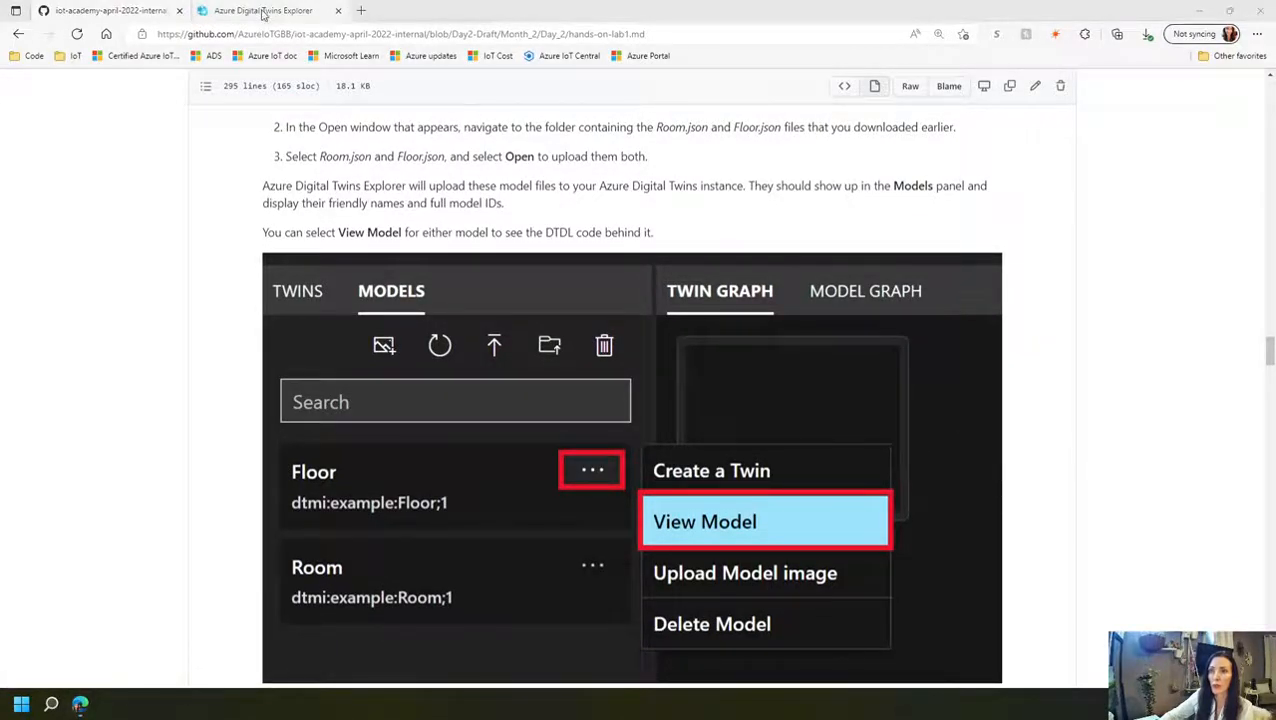
click(263, 11)
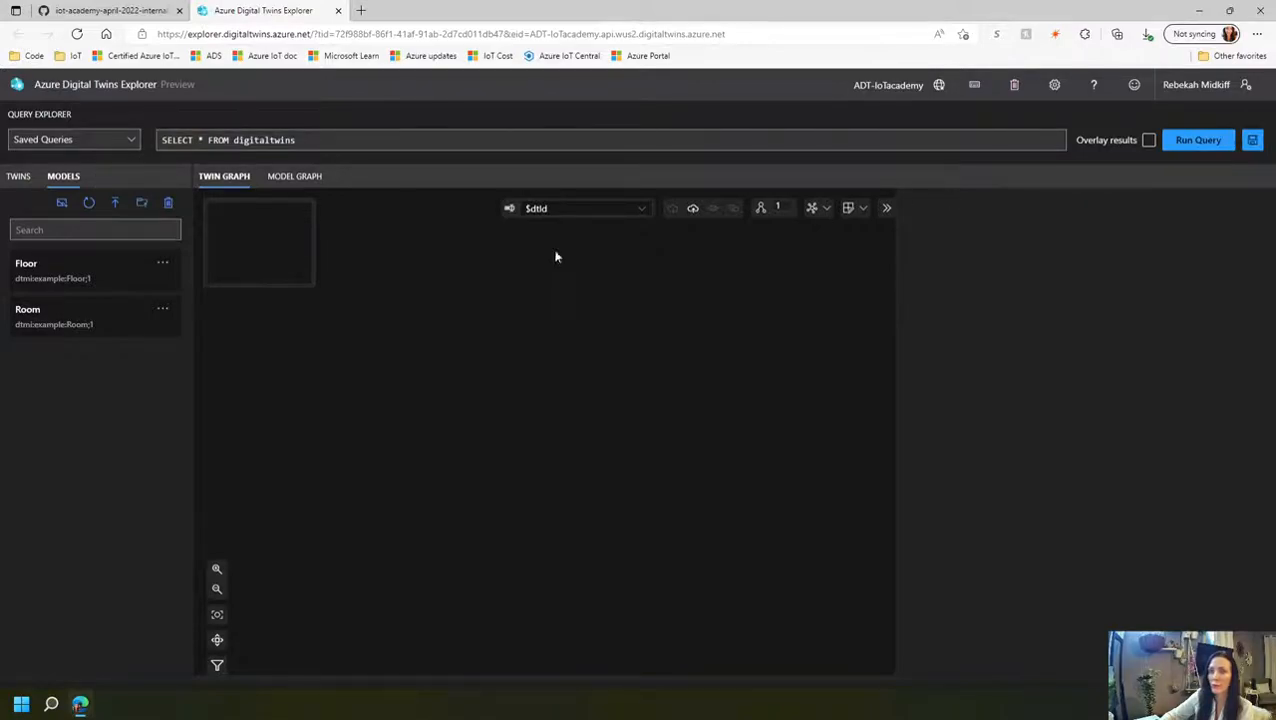
click(165, 263)
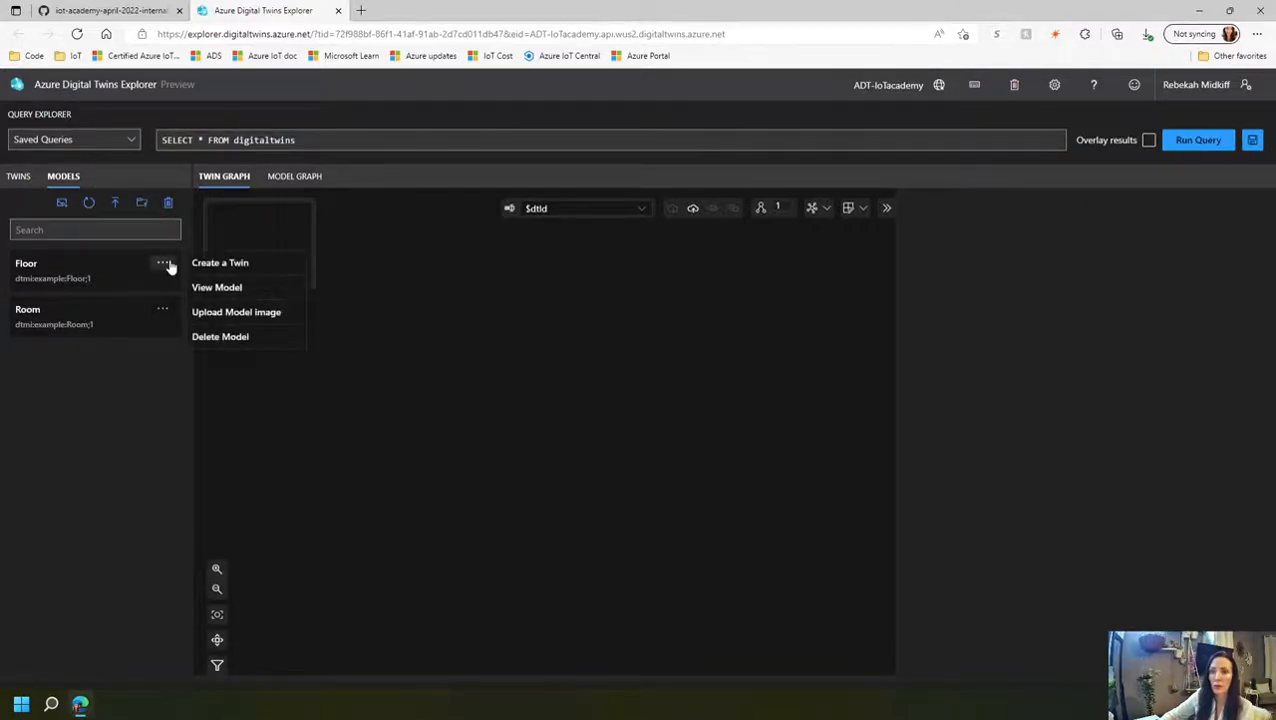
click(217, 287)
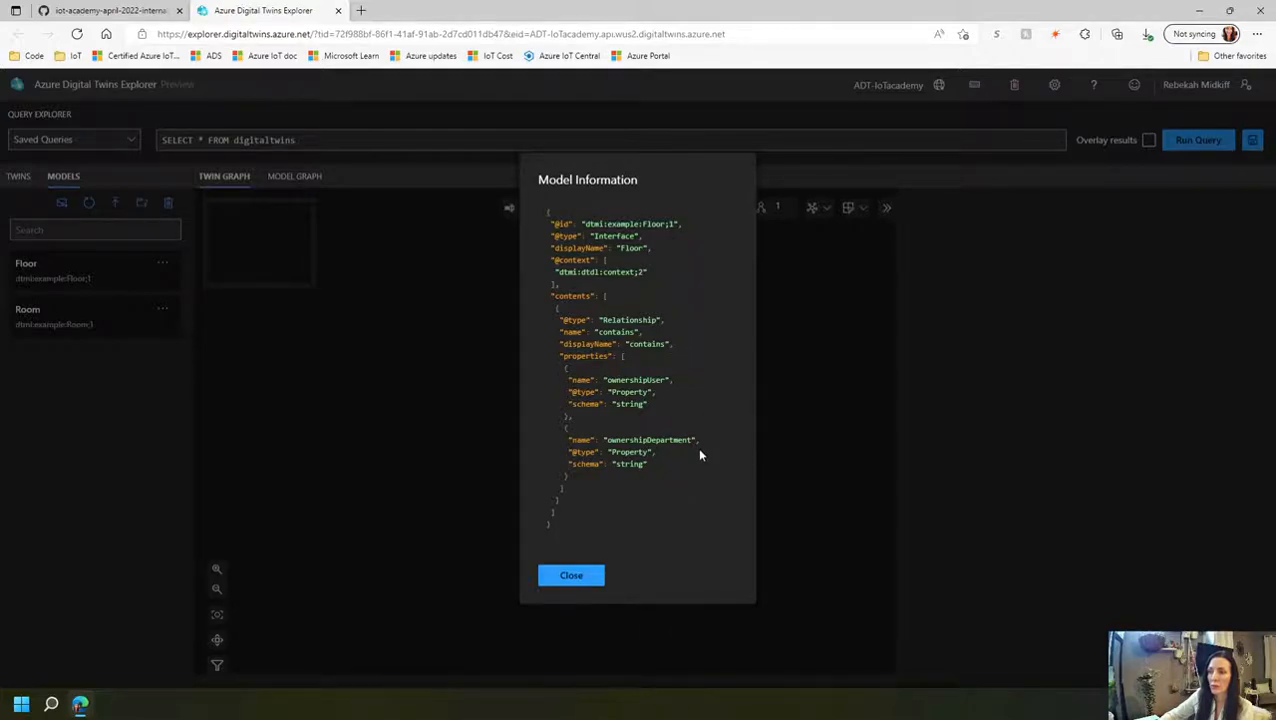
click(571, 576)
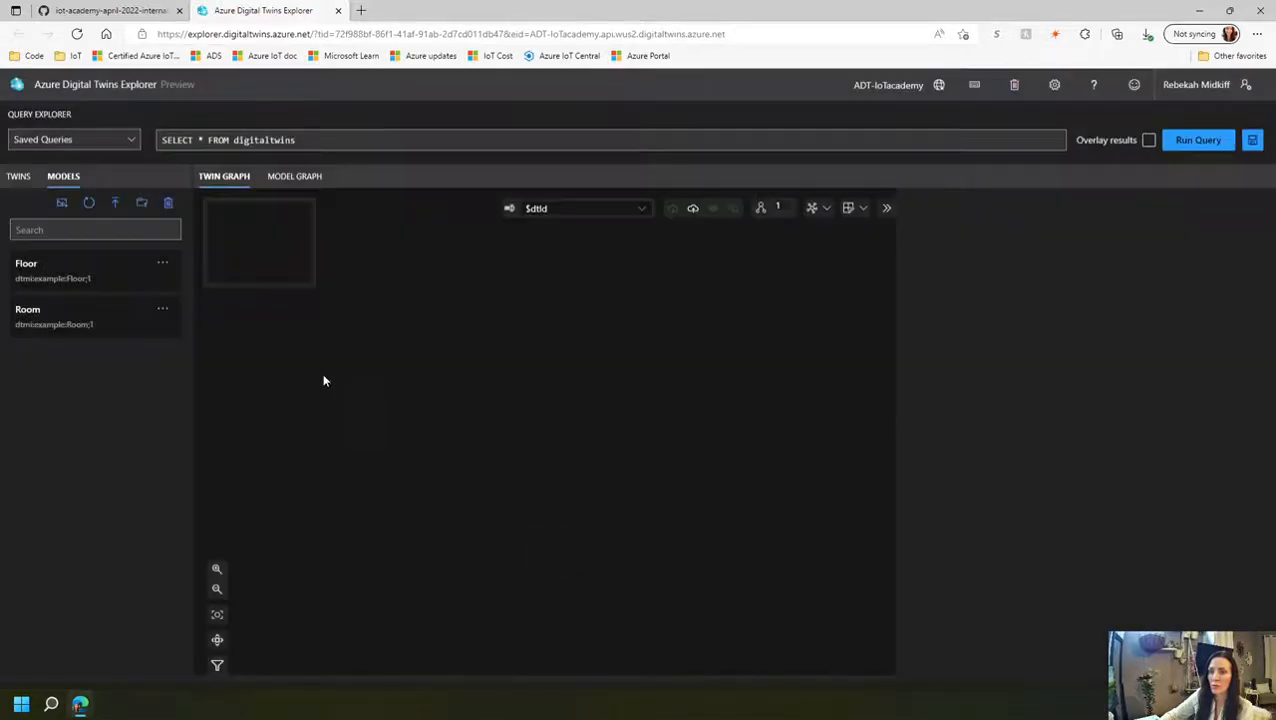
- View the DTDL code of the Room model and close its model information
click(163, 311)
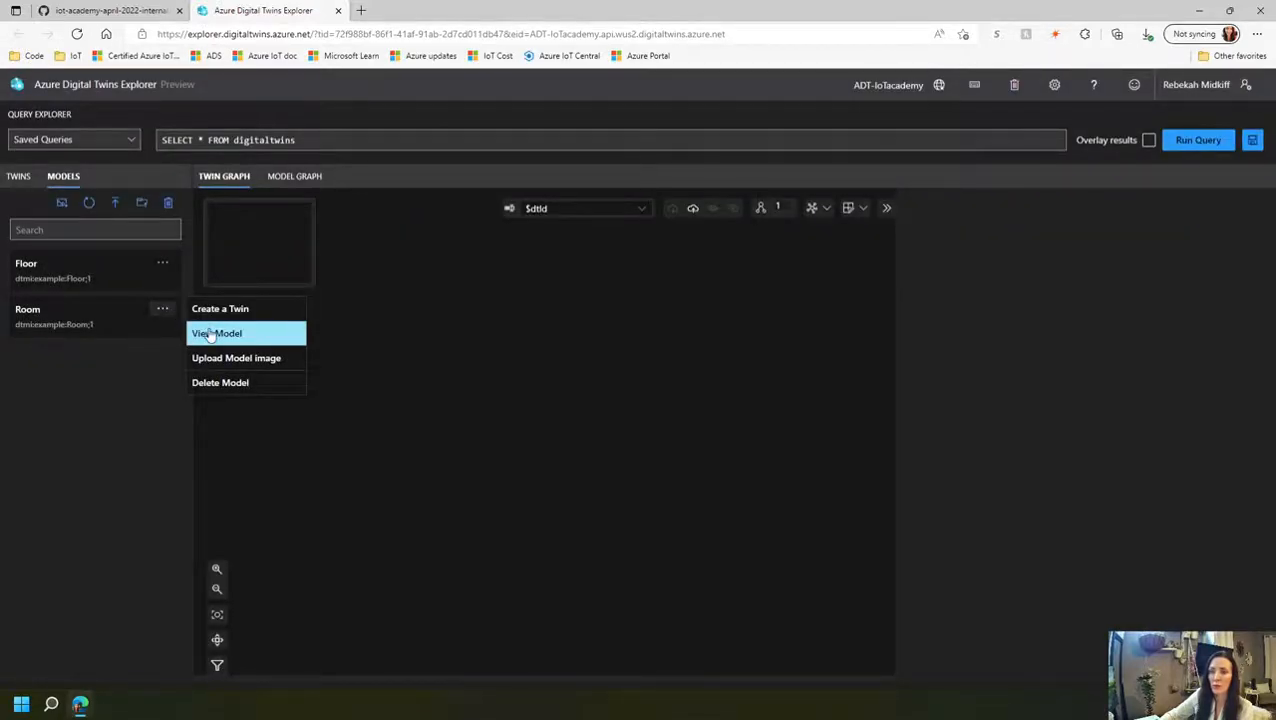
click(208, 333)
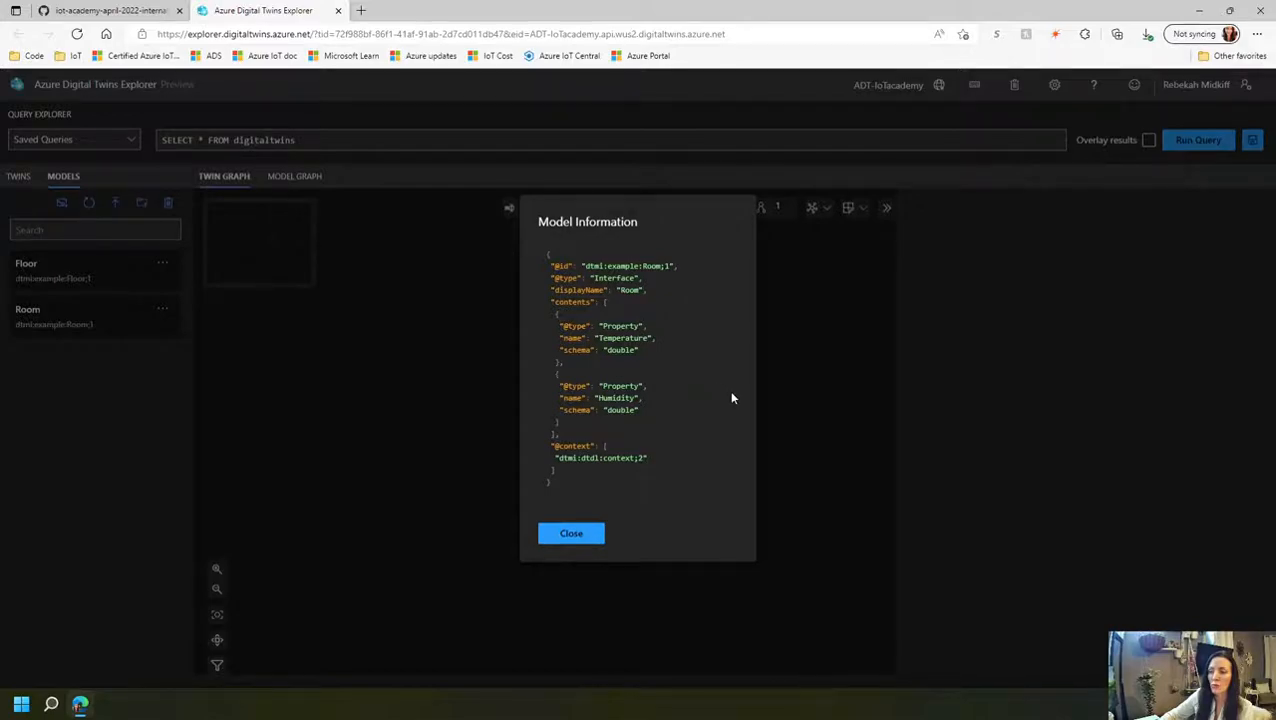
click(571, 534)
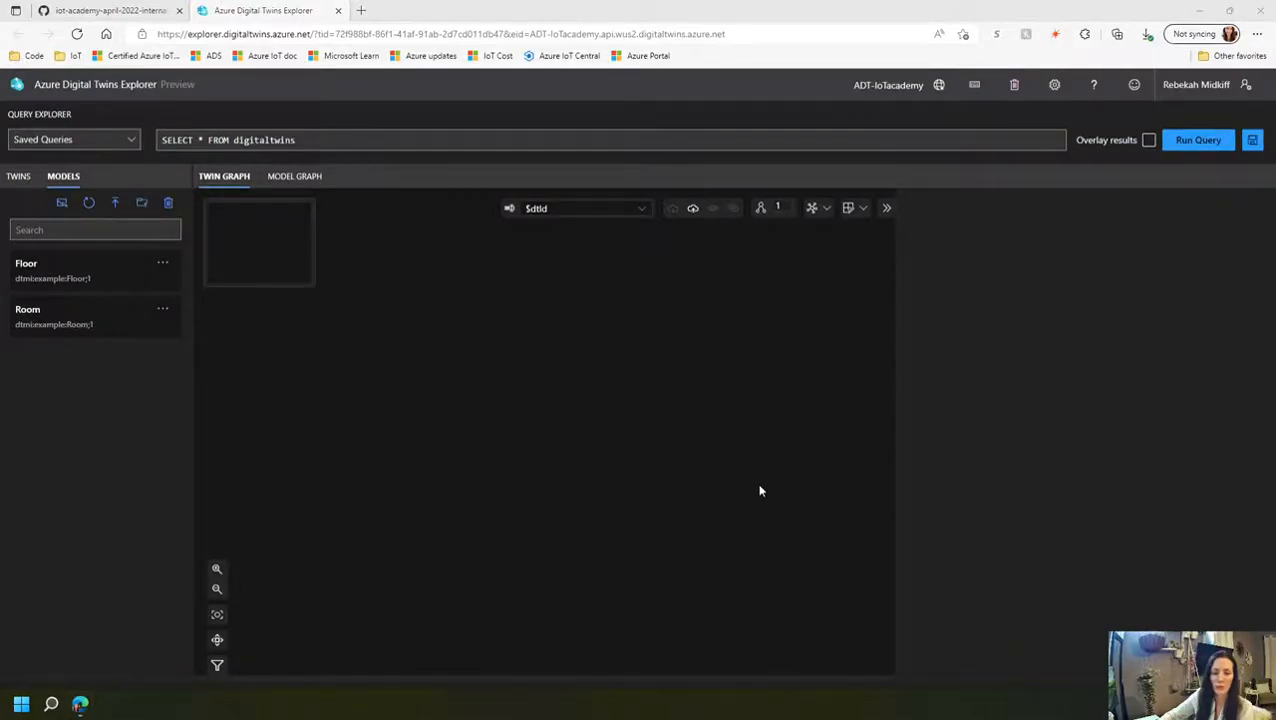
- Review the lab page's sections 1.1.8 on twins and the twin graph and 1.1.9 on importing the graph .xlsx file
click(132, 12)
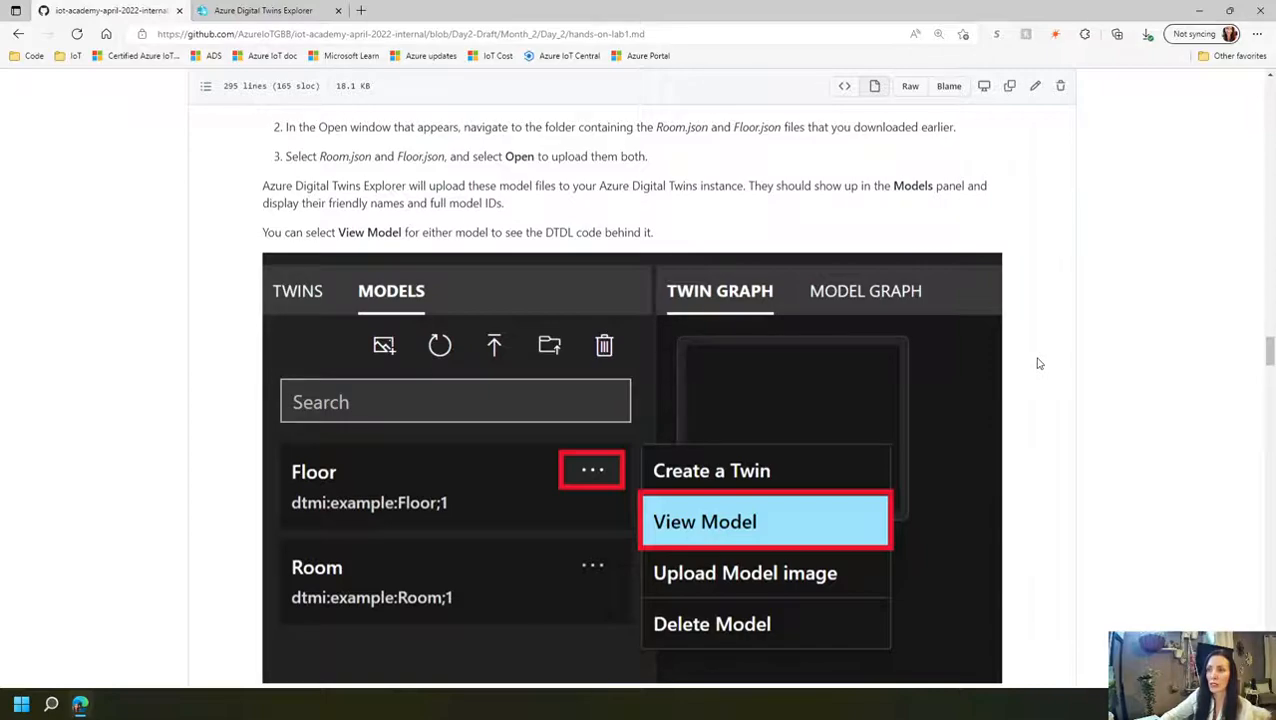
scroll(1038, 363, down, 4)
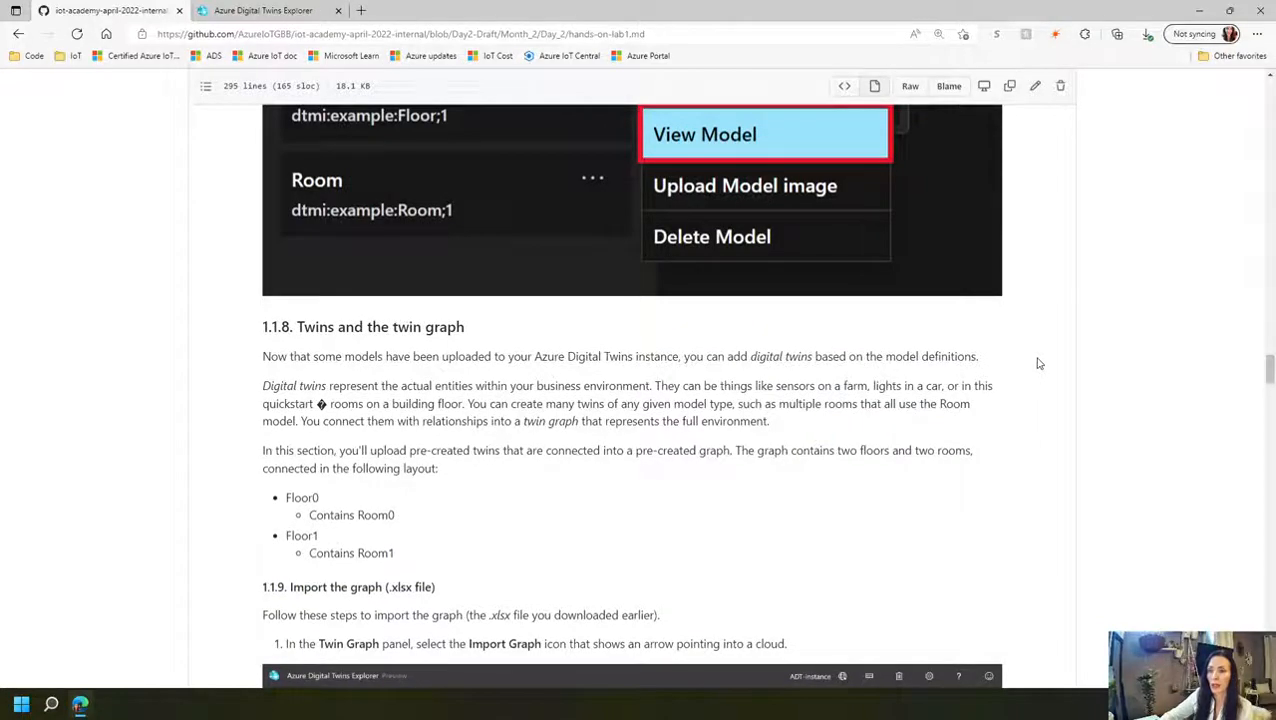
scroll(1038, 363, down, 1)
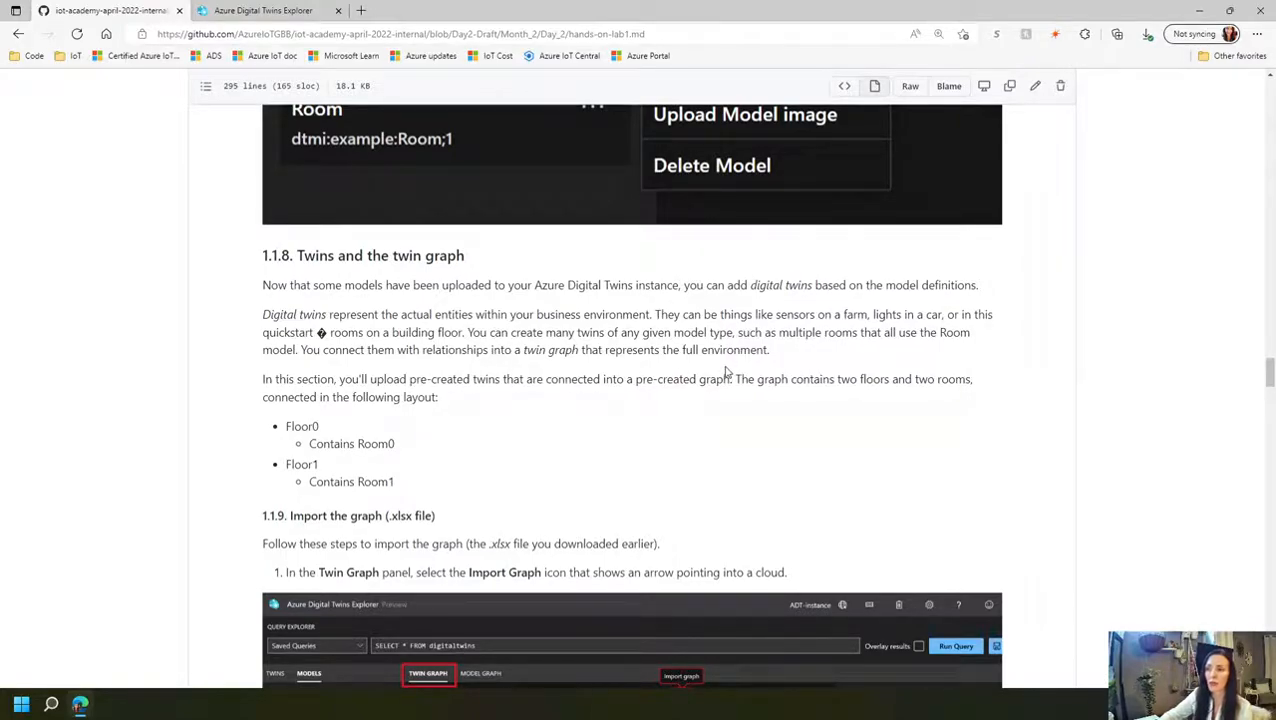
scroll(735, 450, down, 1)
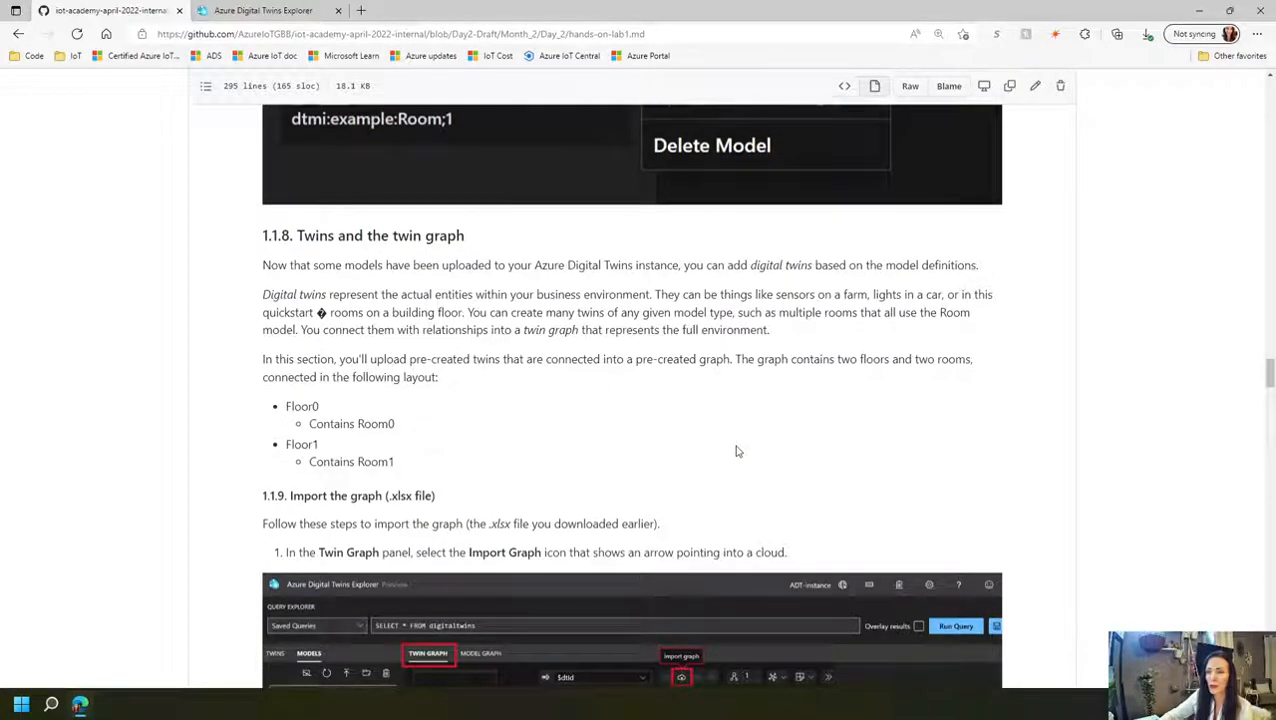
scroll(736, 451, down, 1)
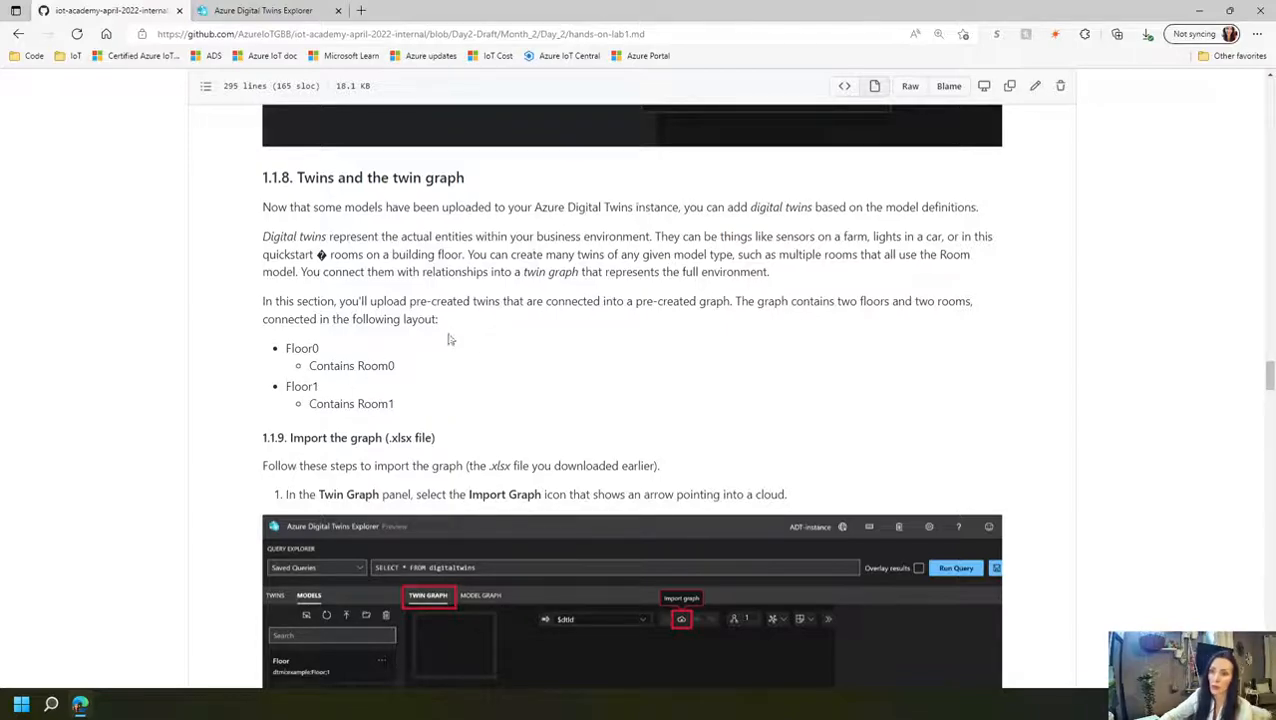
scroll(448, 337, down, 2)
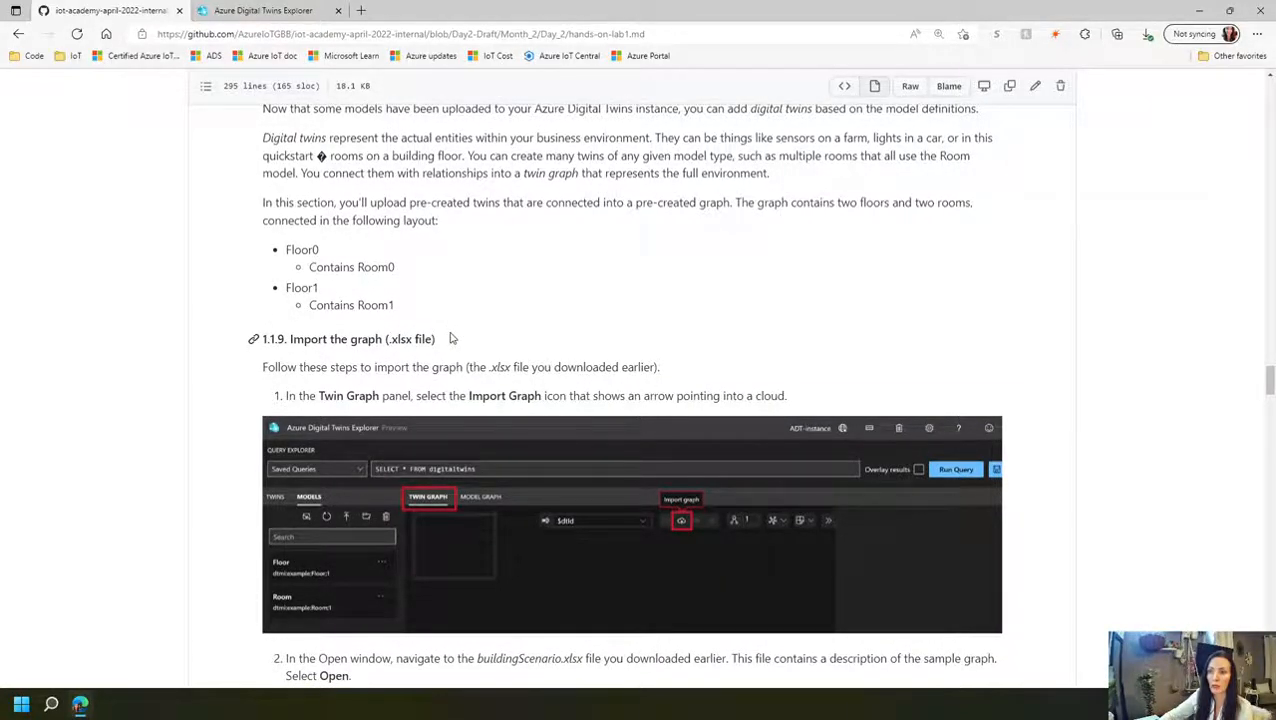
scroll(450, 337, down, 1)
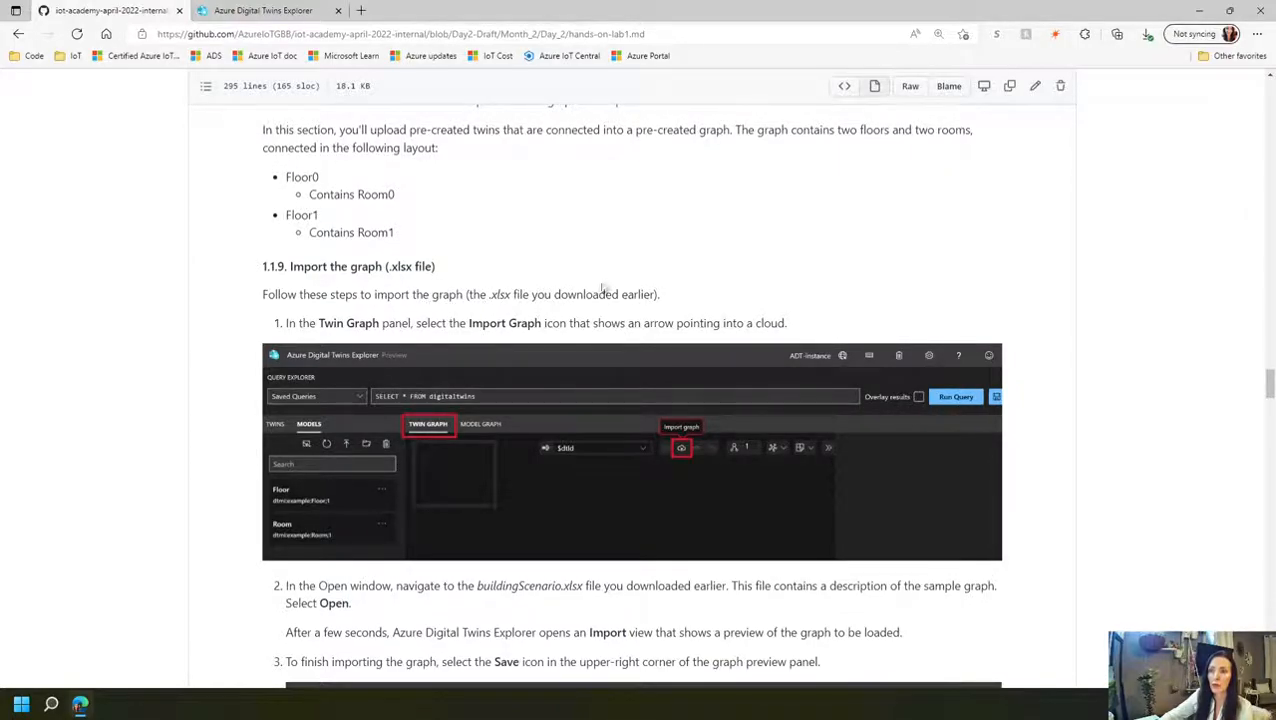
- Import the graph from buildingScenario.xlsx in Azure Digital Twins Explorer and save the previewed import
key(ctrl+Tab)
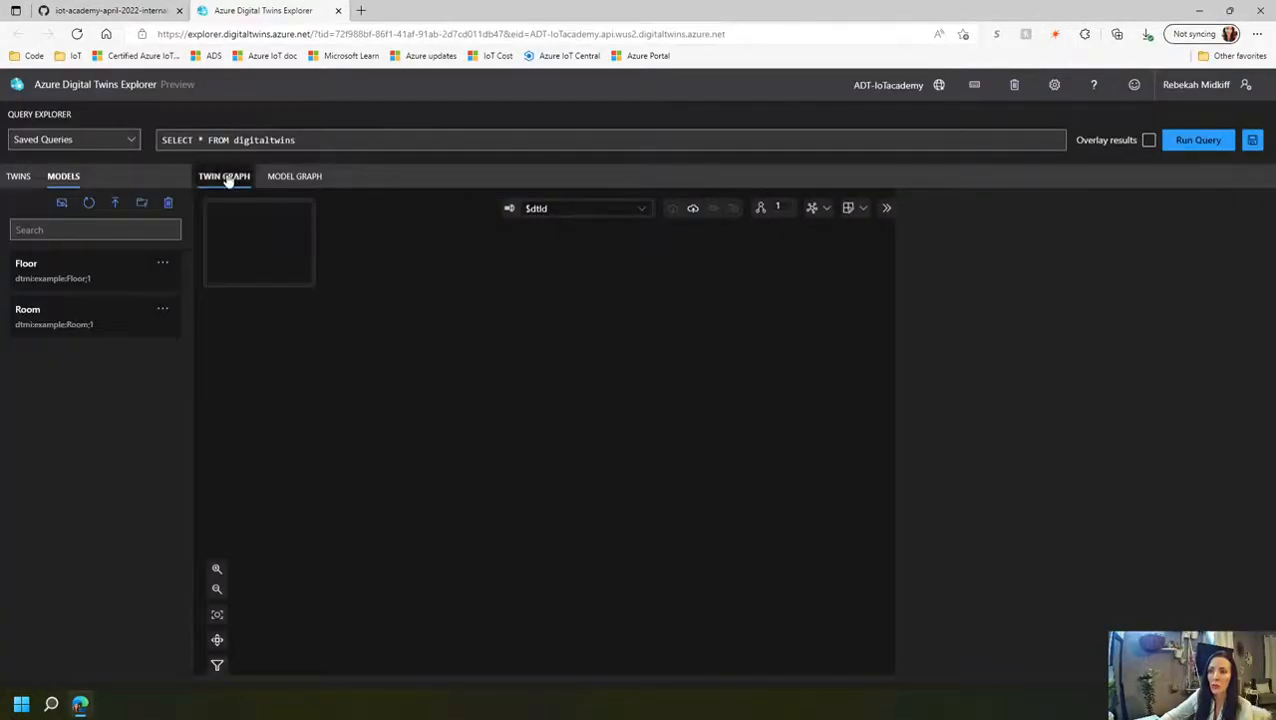
click(693, 211)
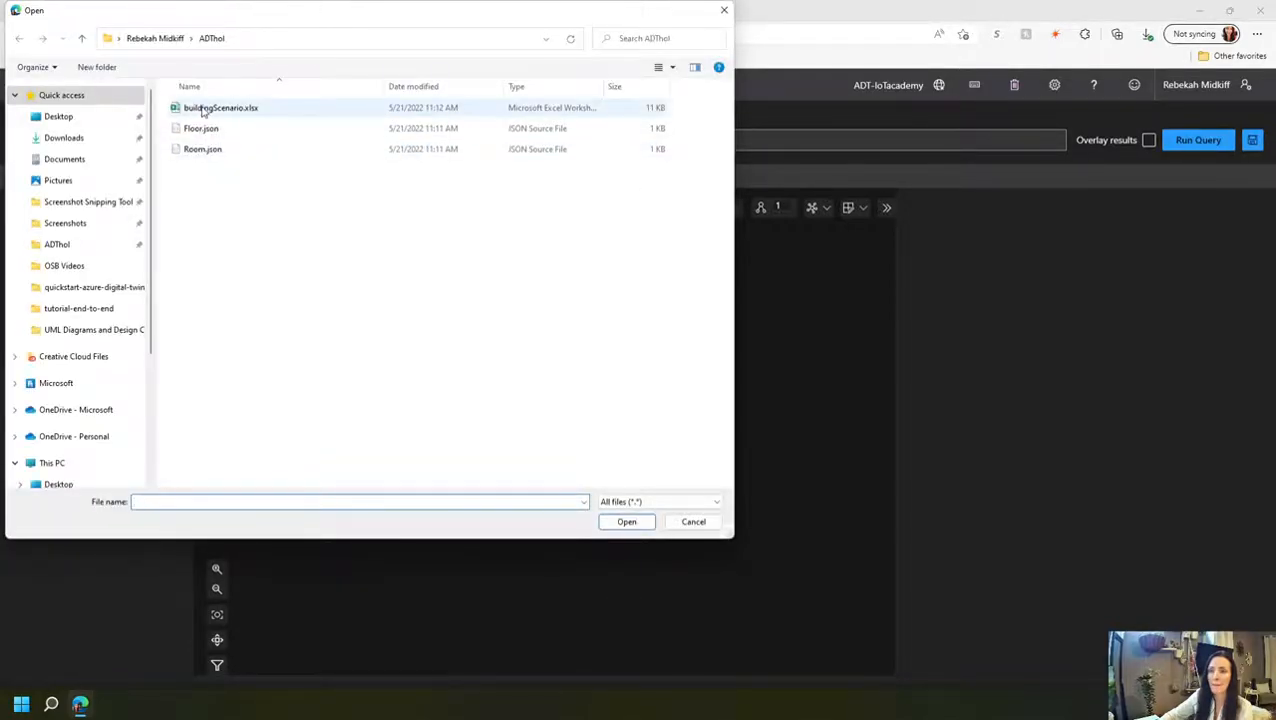
double_click(205, 108)
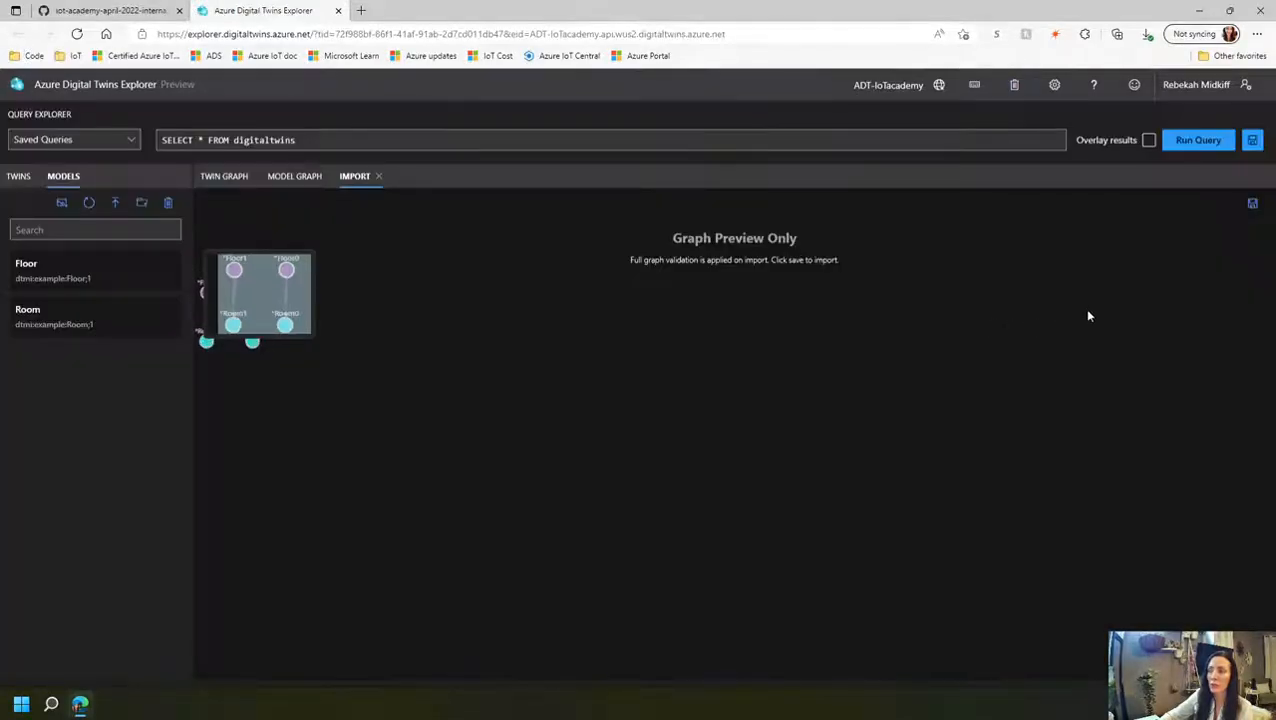
click(1253, 205)
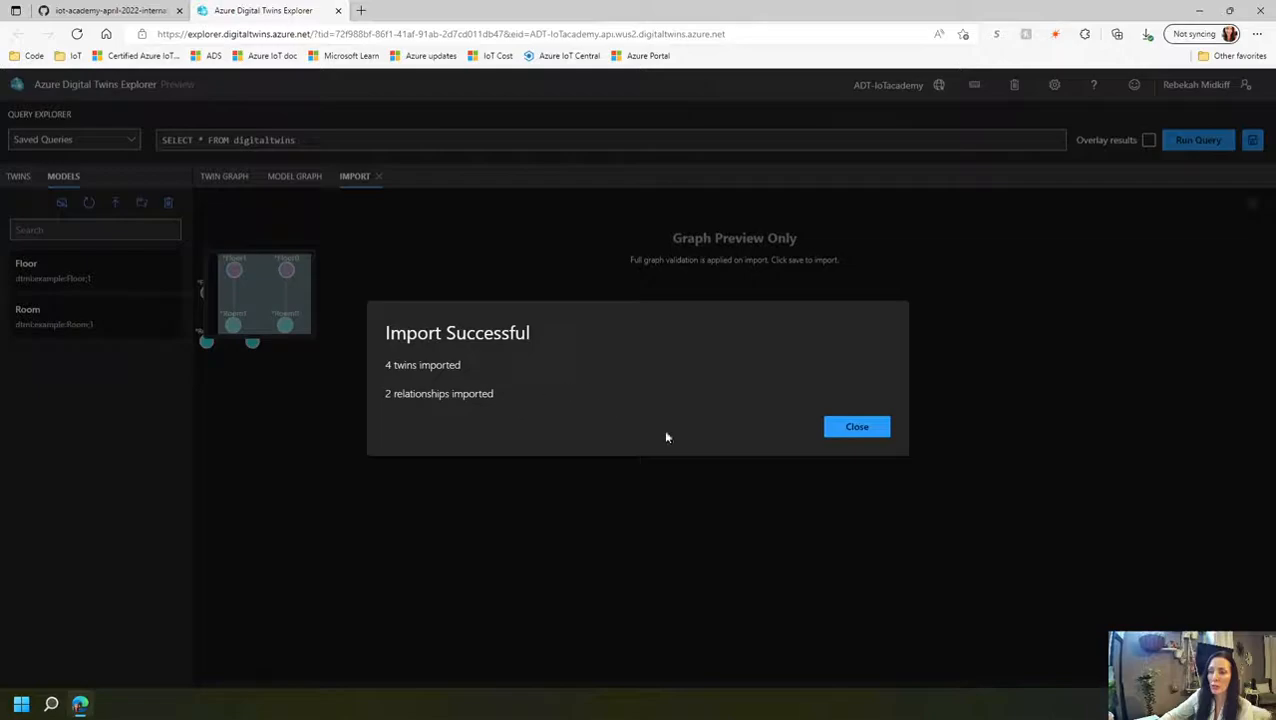
click(866, 430)
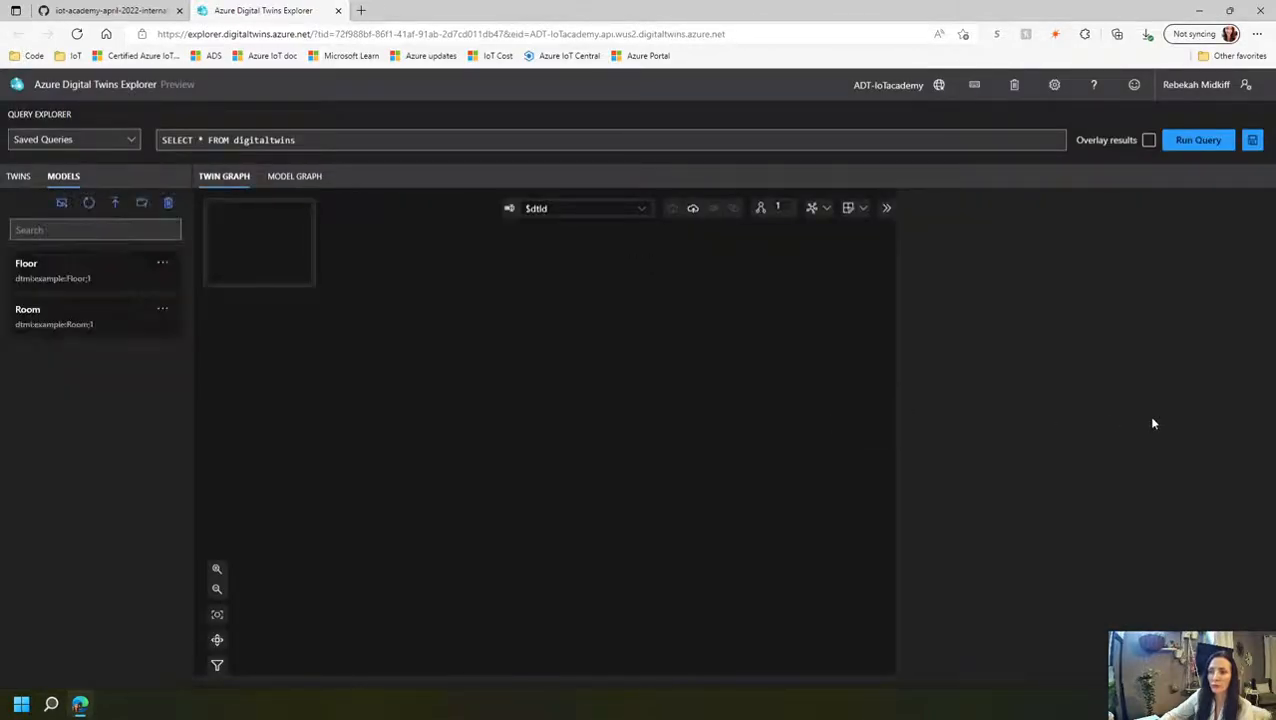
- Check the lab page's remaining import instructions and run the default query SELECT * FROM digitaltwins in Azure Digital Twins Explorer
key(alt+Tab)
scroll(900, 488, down, 2)
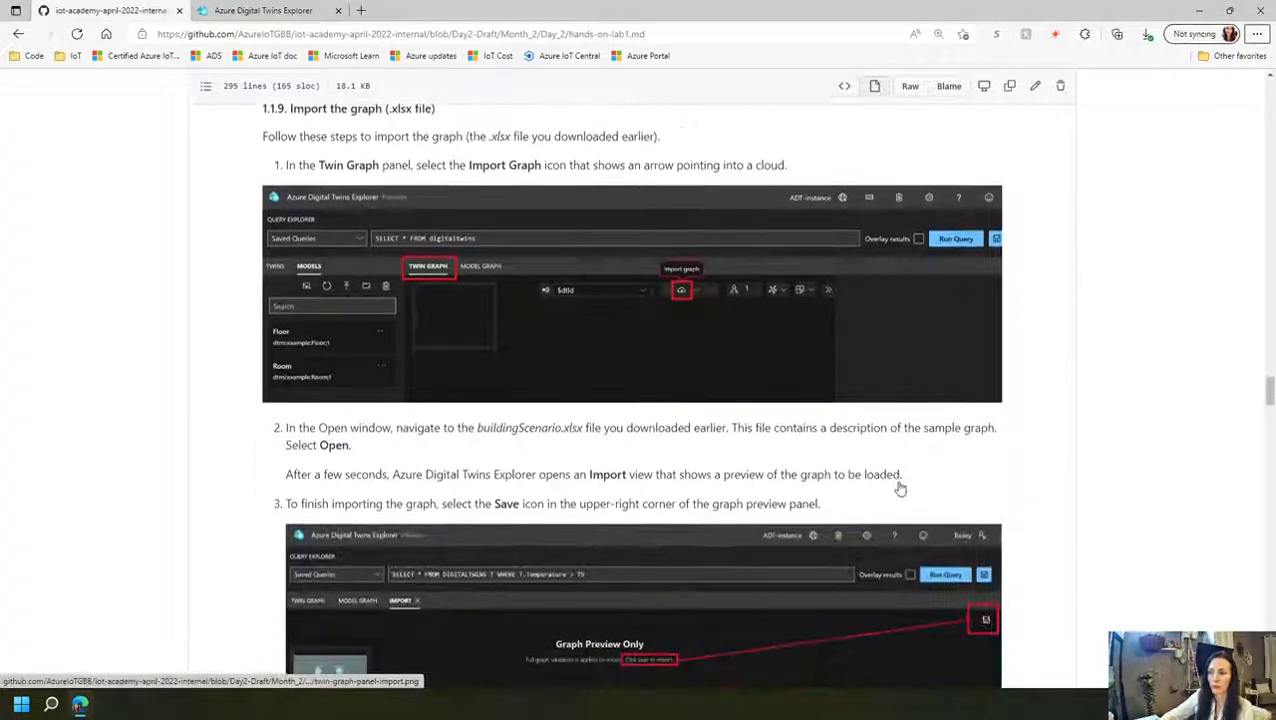
scroll(900, 488, down, 3)
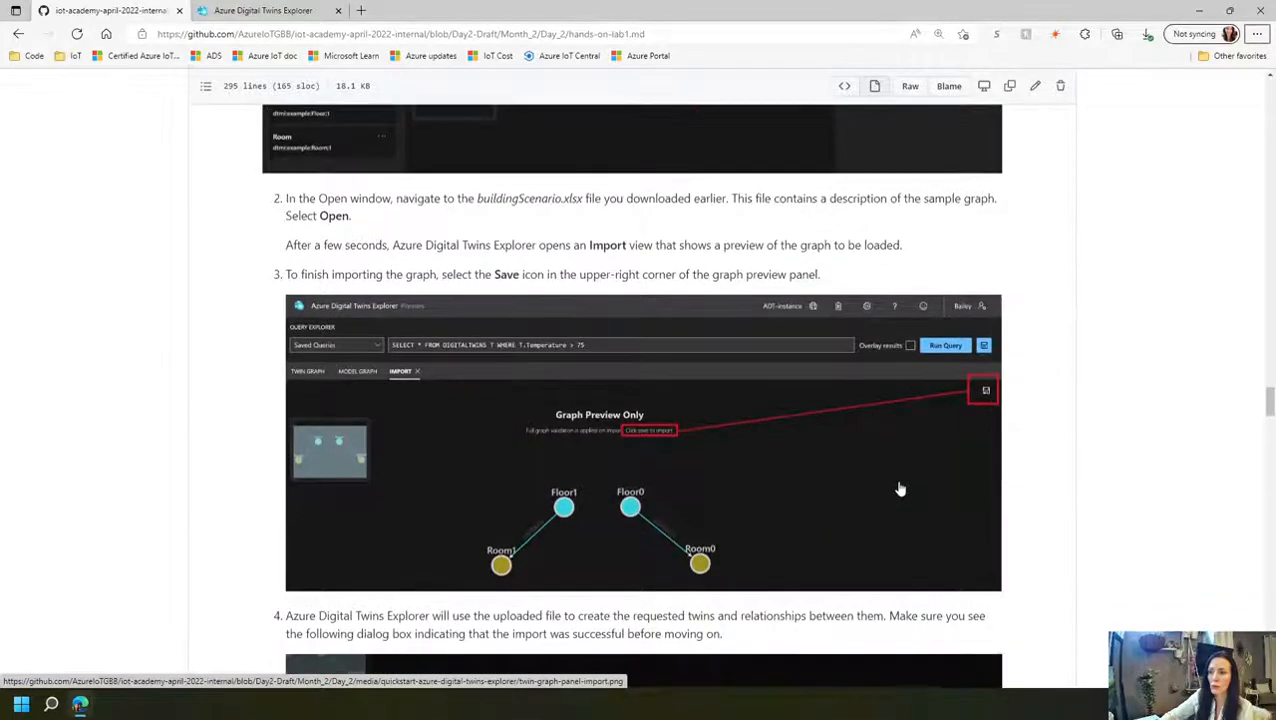
scroll(900, 488, down, 2)
scroll(900, 488, down, 2)
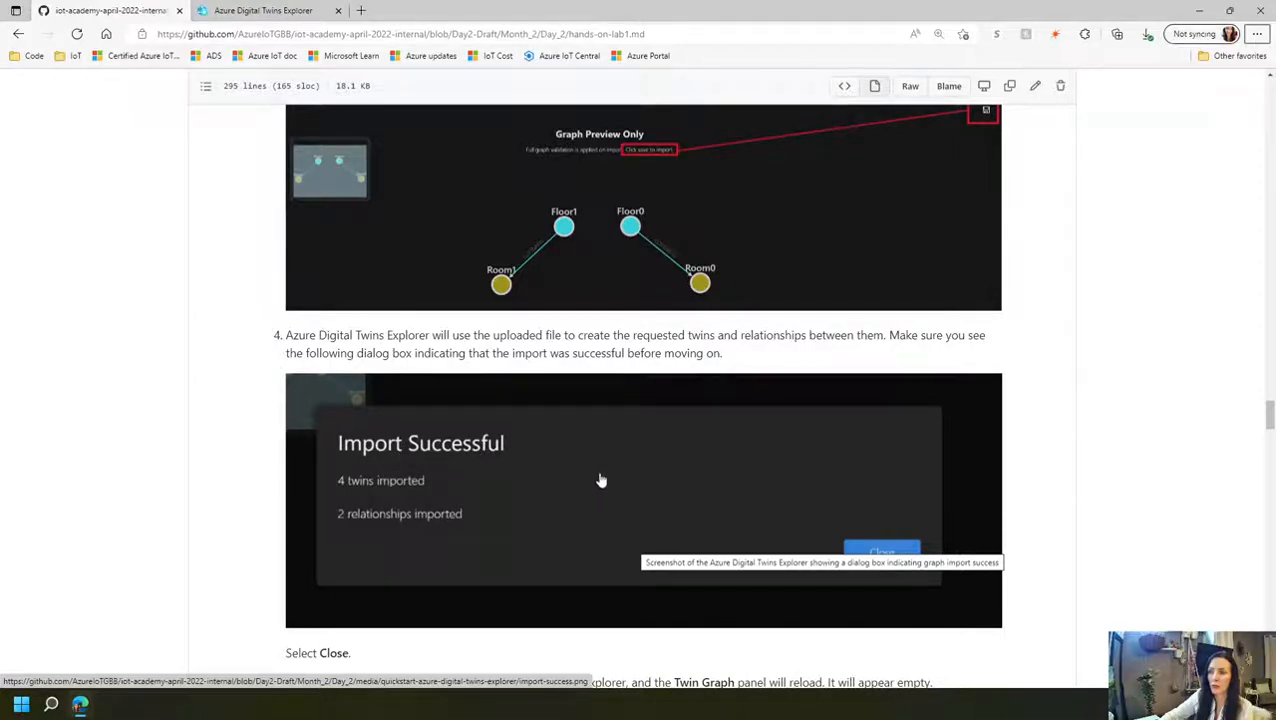
scroll(600, 481, down, 5)
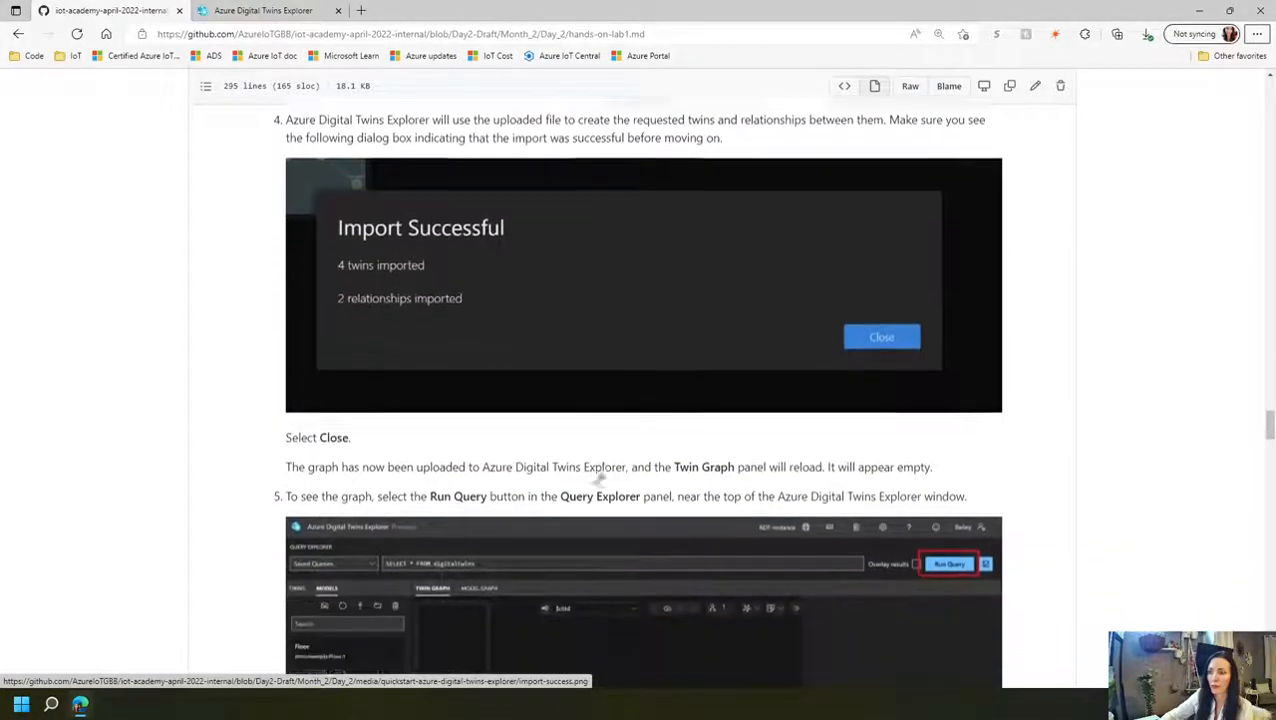
scroll(600, 481, down, 2)
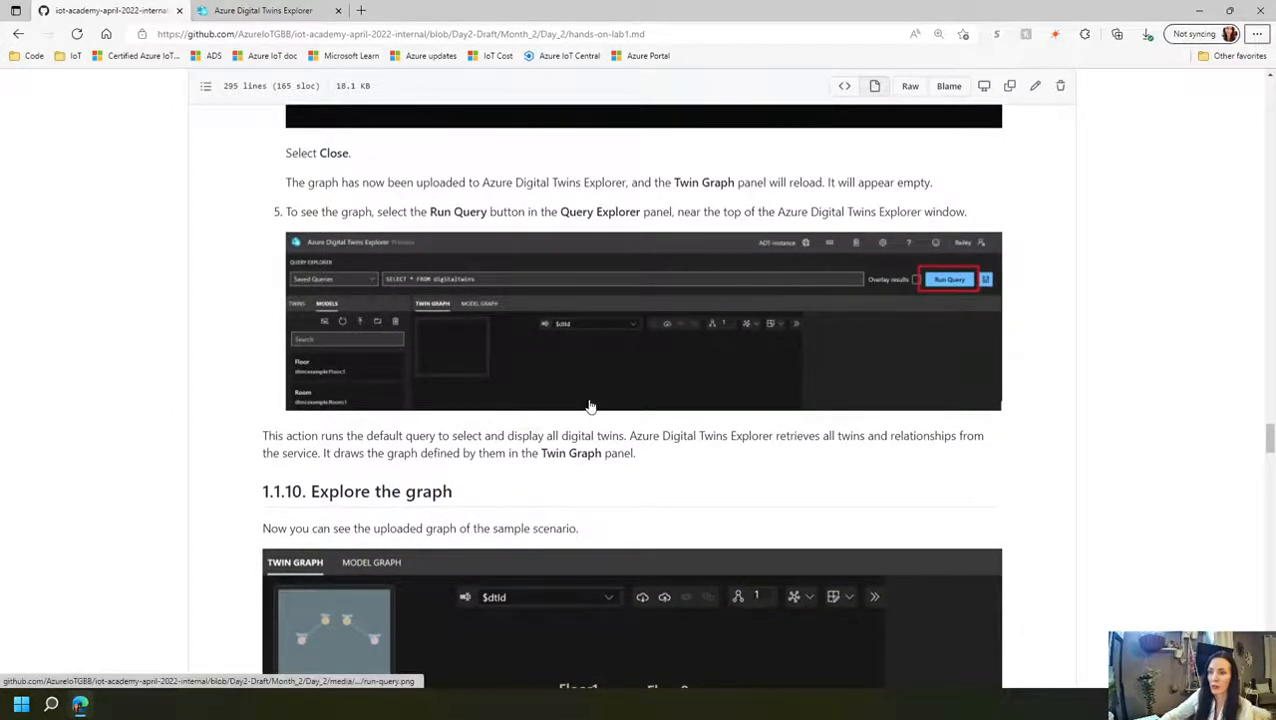
key(ctrl+Tab)
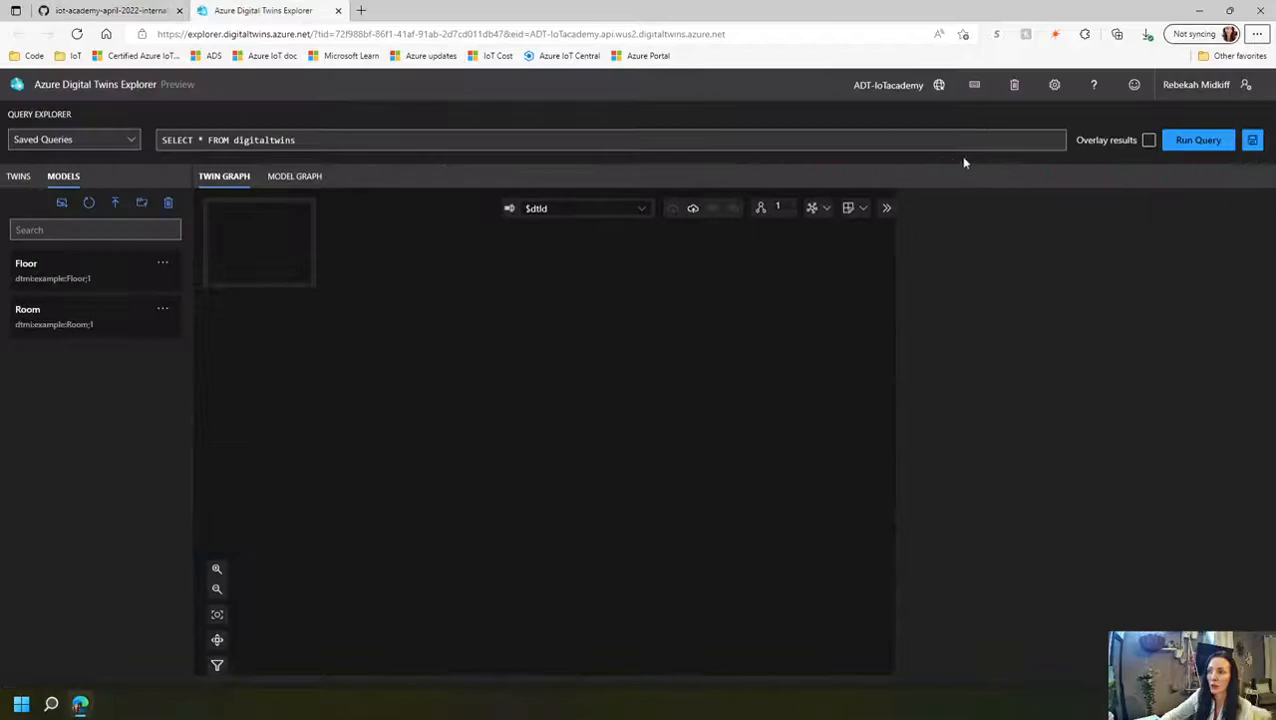
click(1196, 140)
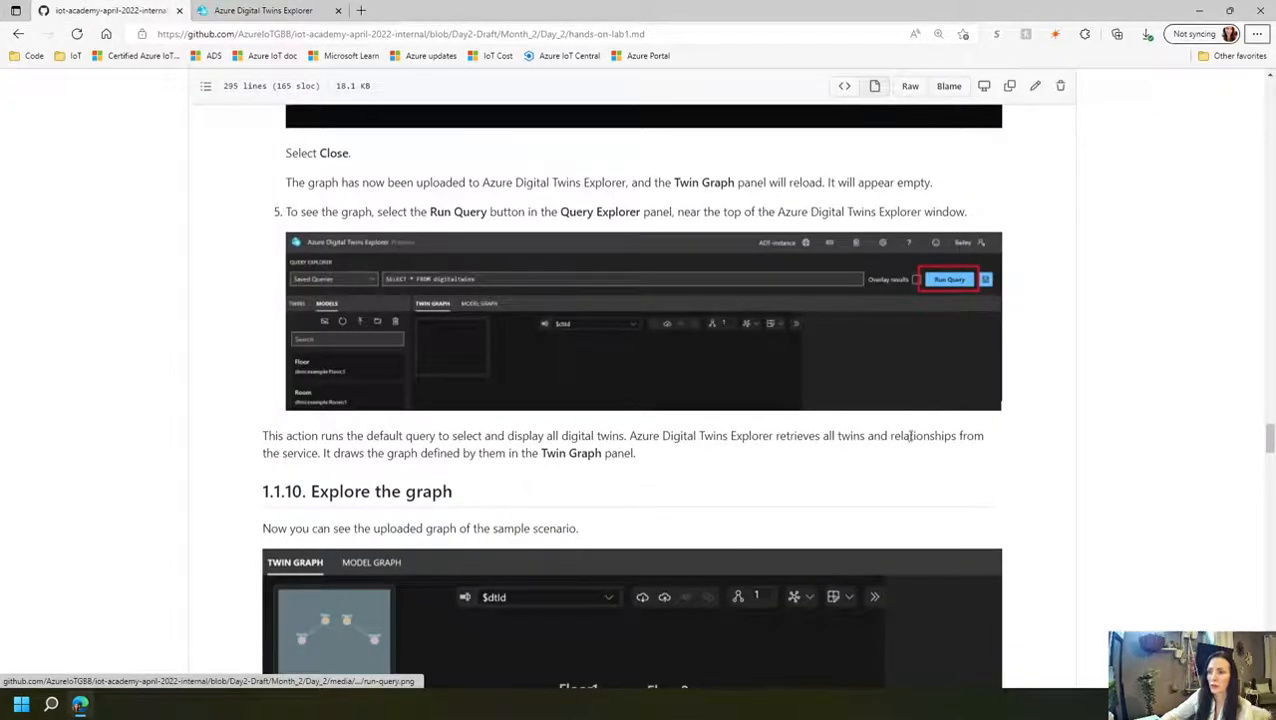
- Read the lab page's Explore the graph section and rearrange the Floor0, Floor1, Room0 and Room1 twins in the twin graph
scroll(862, 481, down, 1)
scroll(848, 483, down, 5)
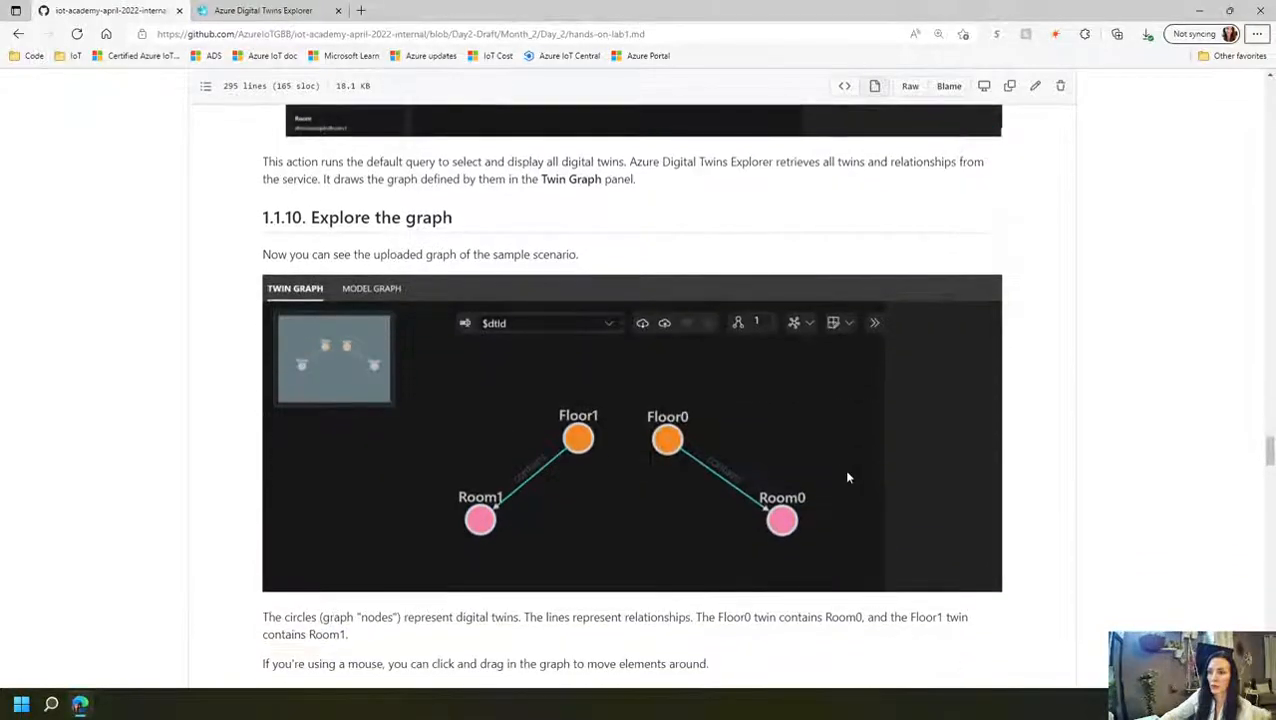
scroll(848, 478, up, 1)
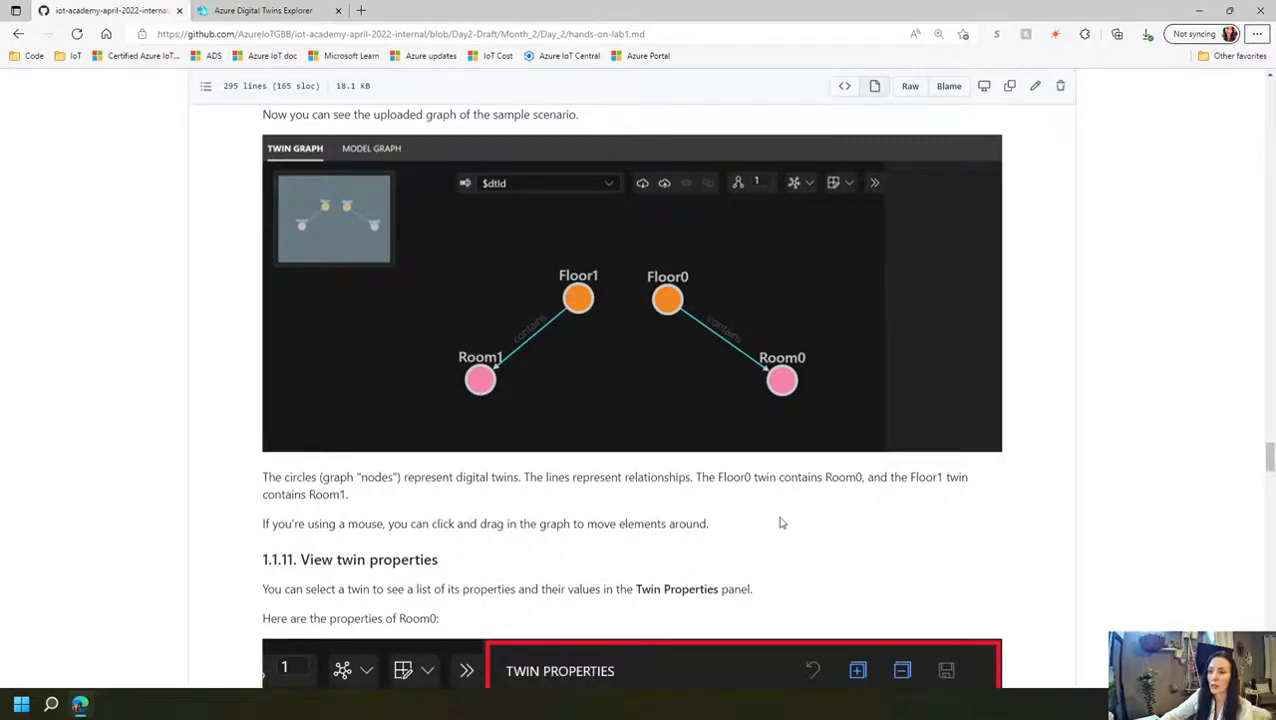
key(ctrl+Tab)
drag(598, 405, 630, 391)
drag(596, 503, 687, 501)
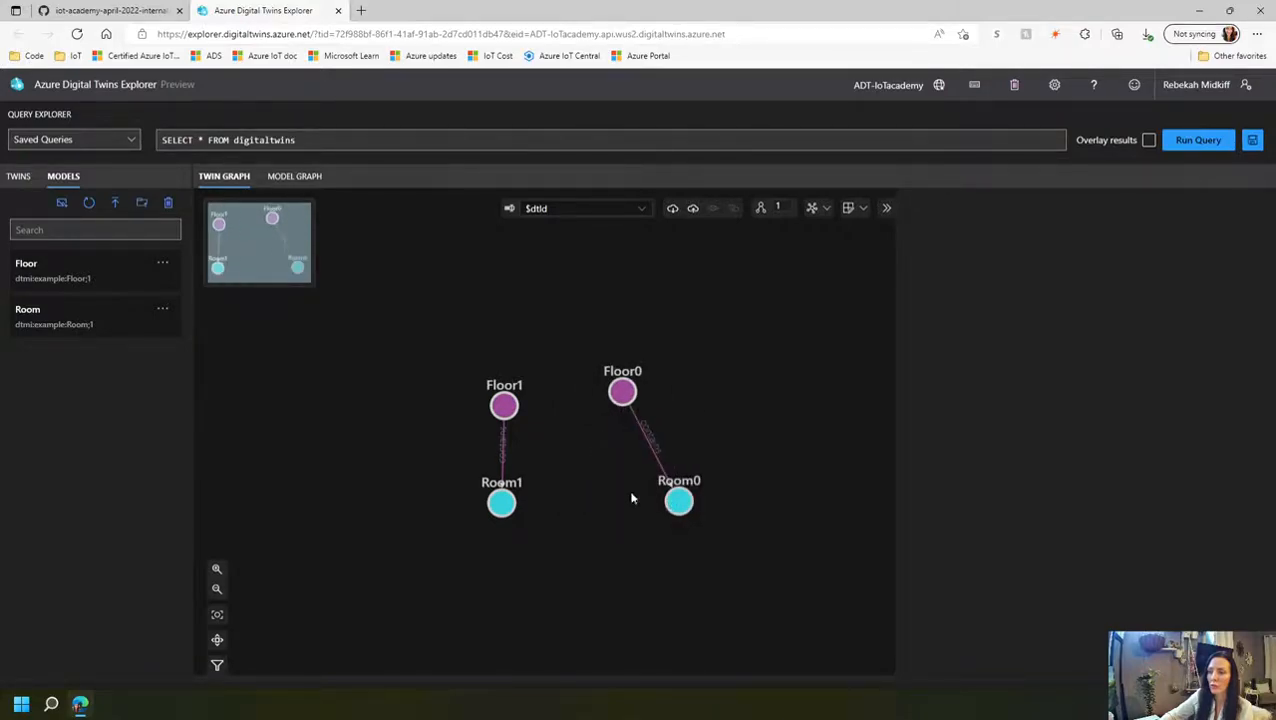
drag(504, 405, 499, 388)
drag(501, 506, 431, 488)
drag(501, 391, 562, 565)
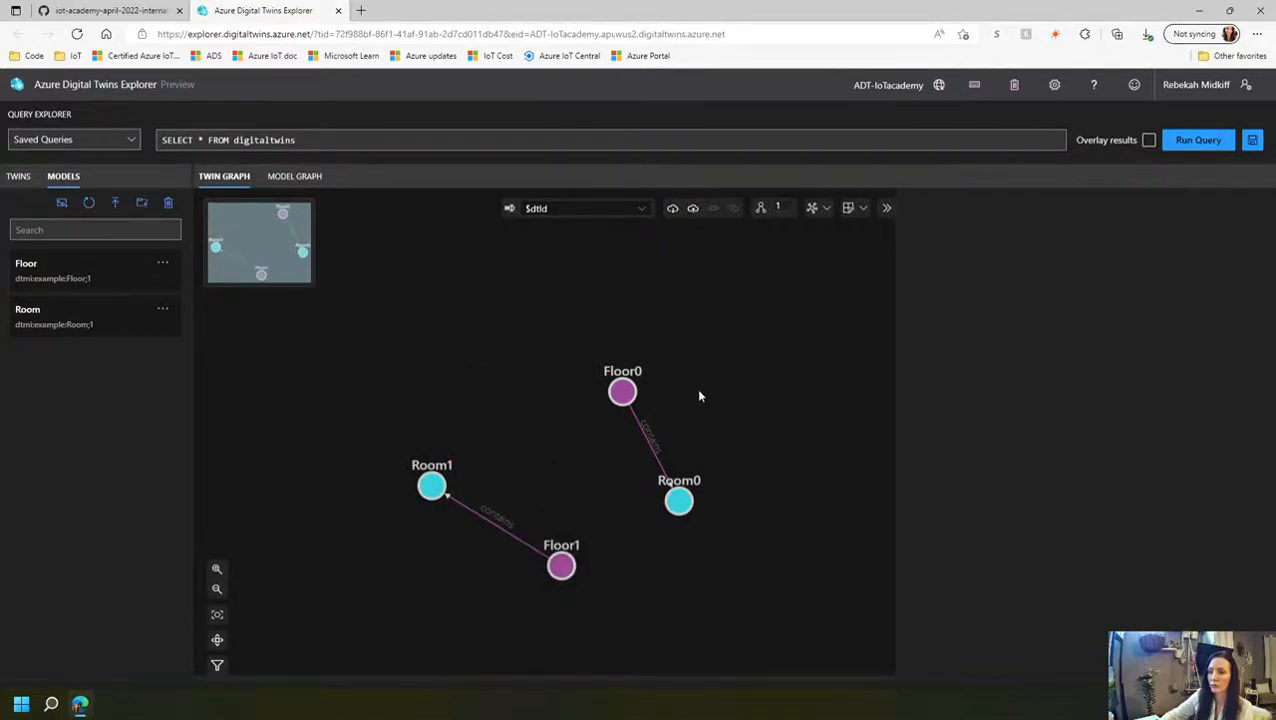
drag(628, 397, 549, 395)
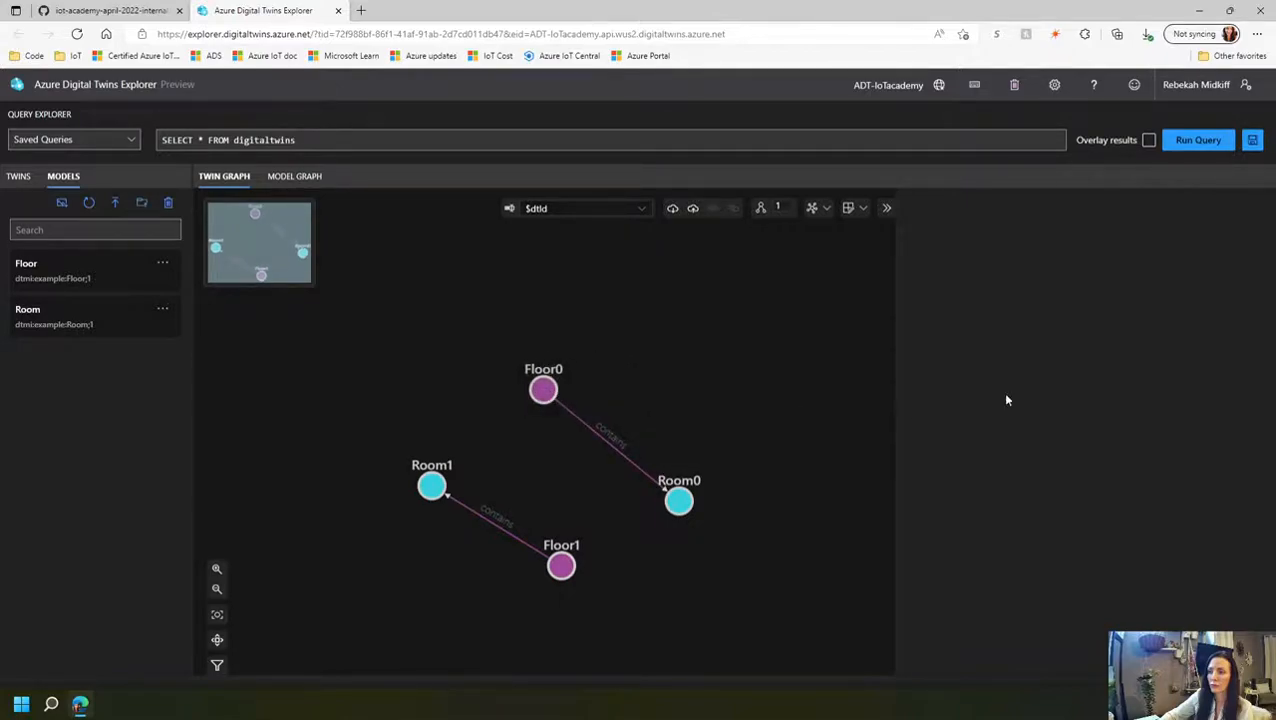
- Review the lab page's section 1.1.11 on viewing twin properties, including the Room0 example
key(ctrl+Tab)
scroll(1010, 440, down, 2)
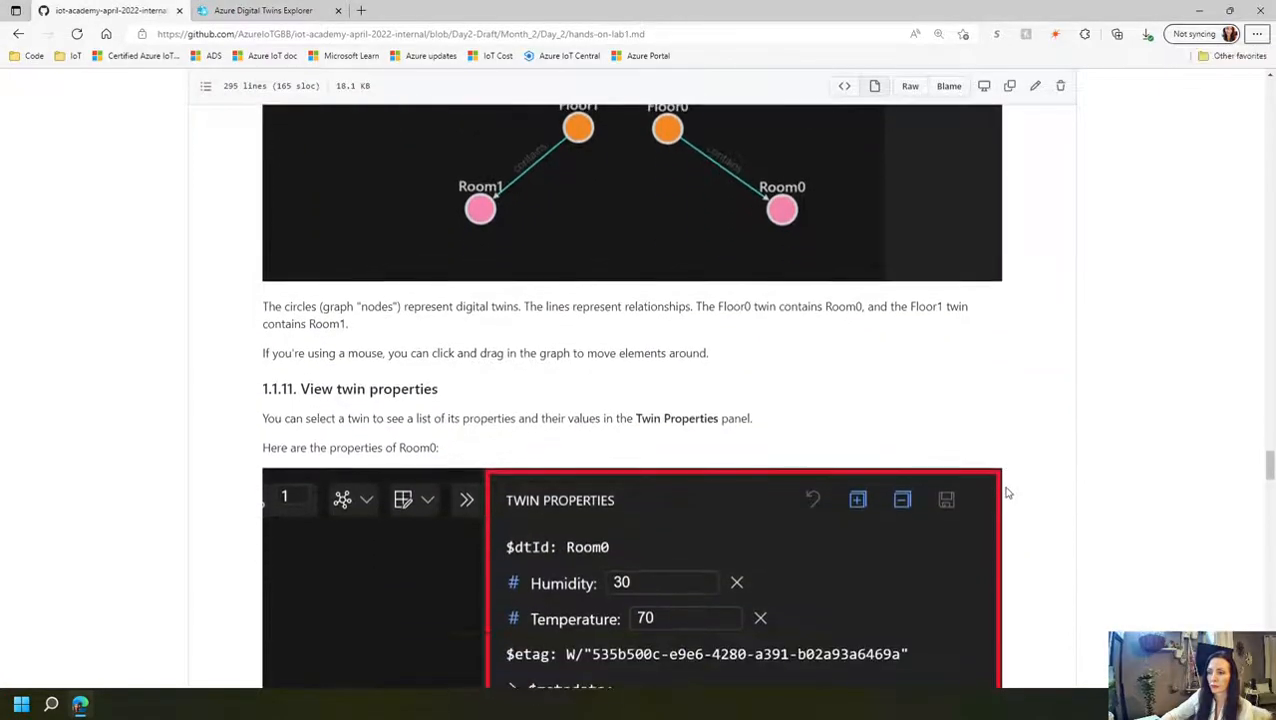
scroll(1005, 480, down, 1)
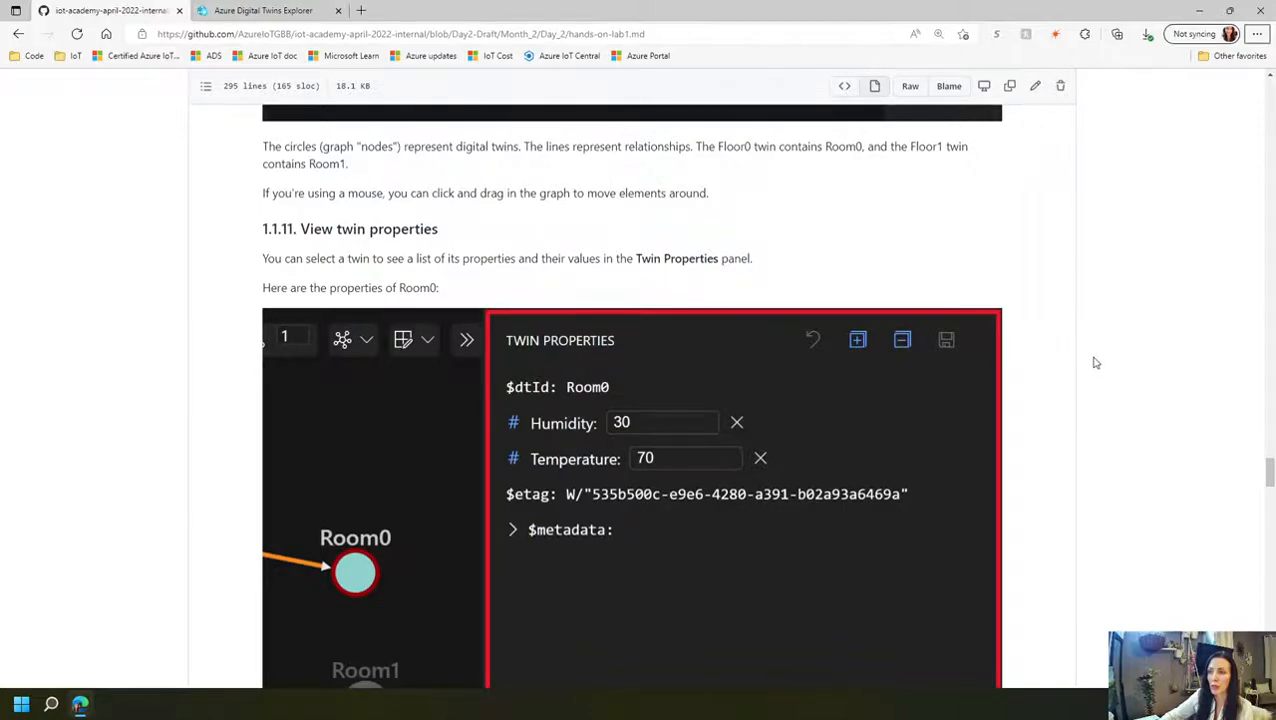
scroll(1108, 362, down, 2)
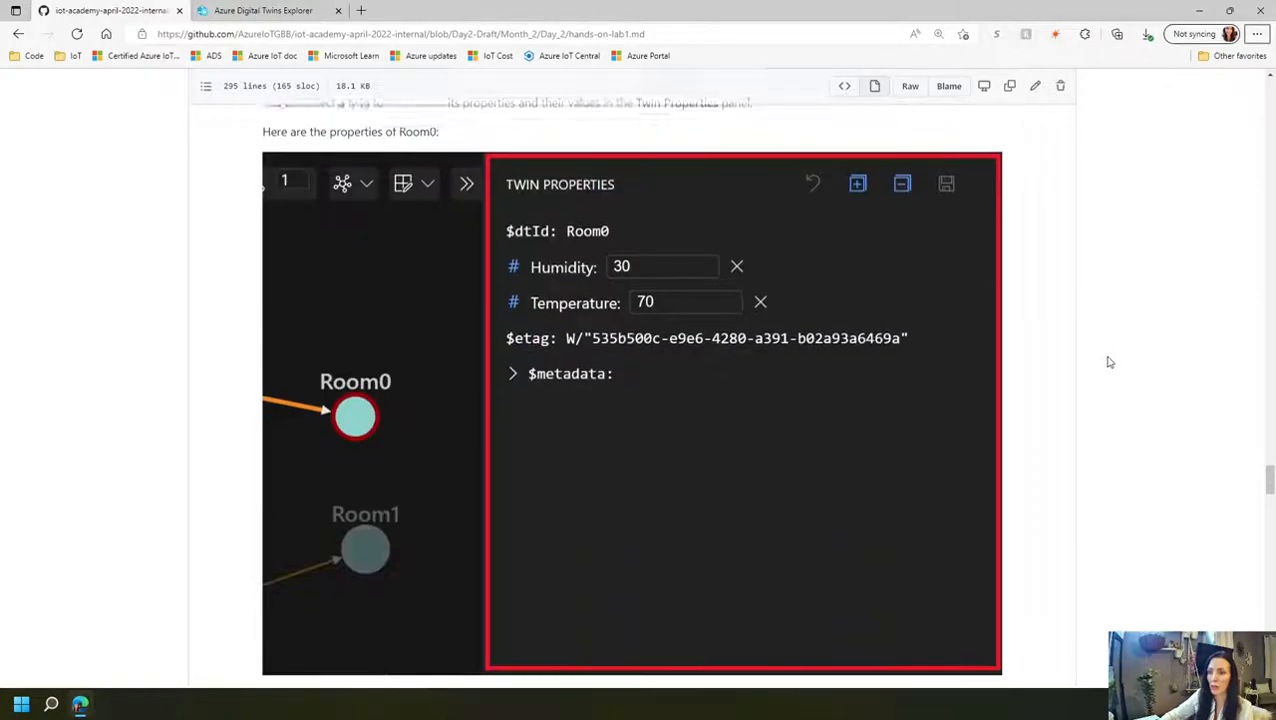
- View the twin properties of Room0 and Room1 in the Azure Digital Twins Explorer graph
key(ctrl+Tab)
right_click(684, 506)
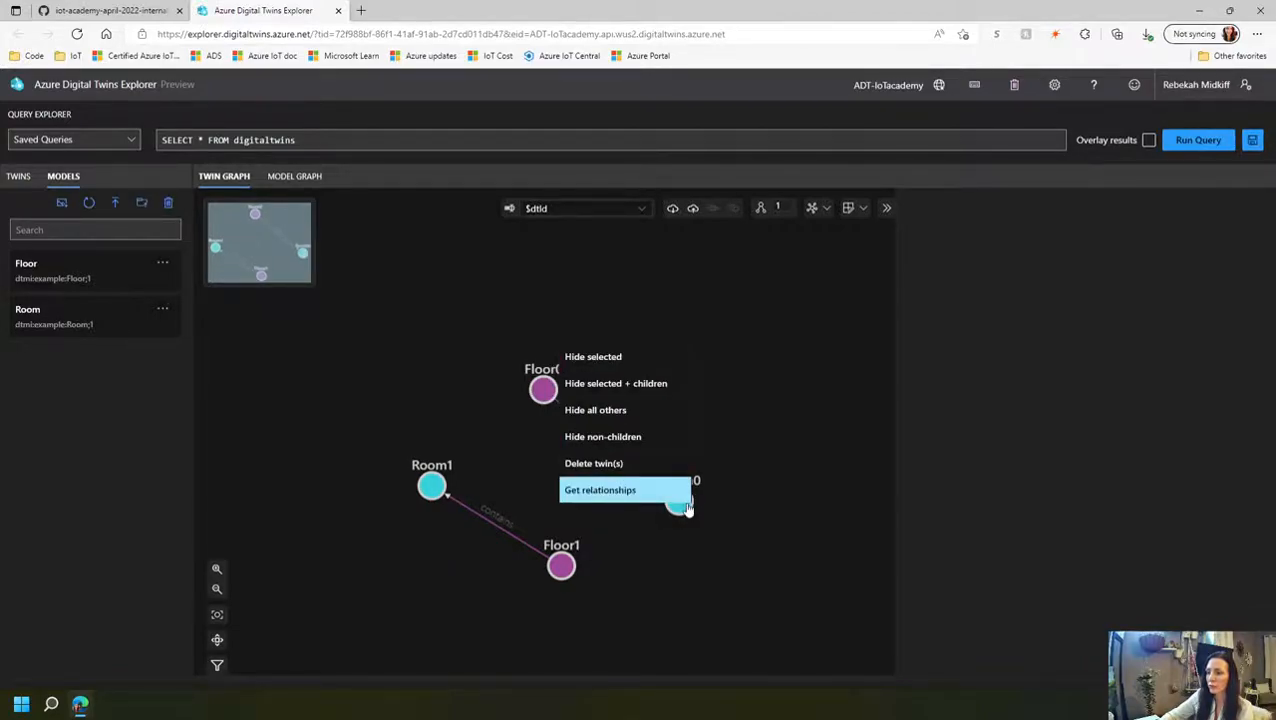
click(690, 490)
right_click(677, 502)
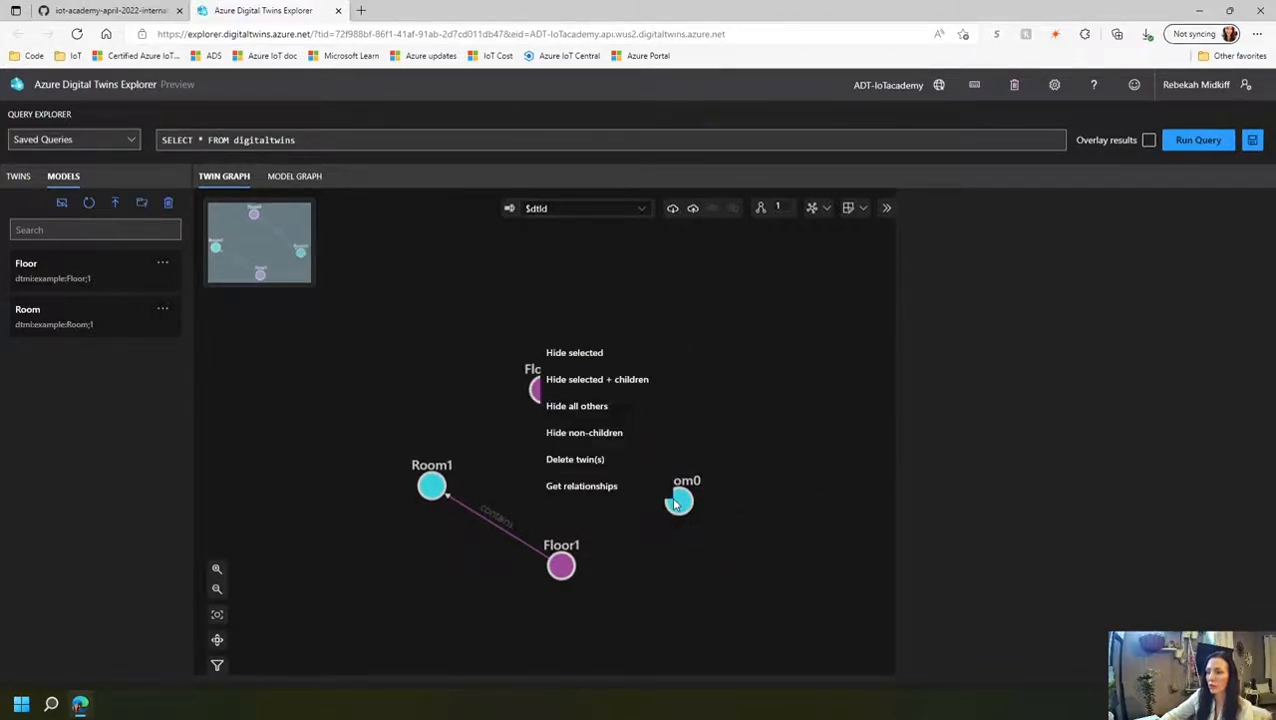
click(680, 505)
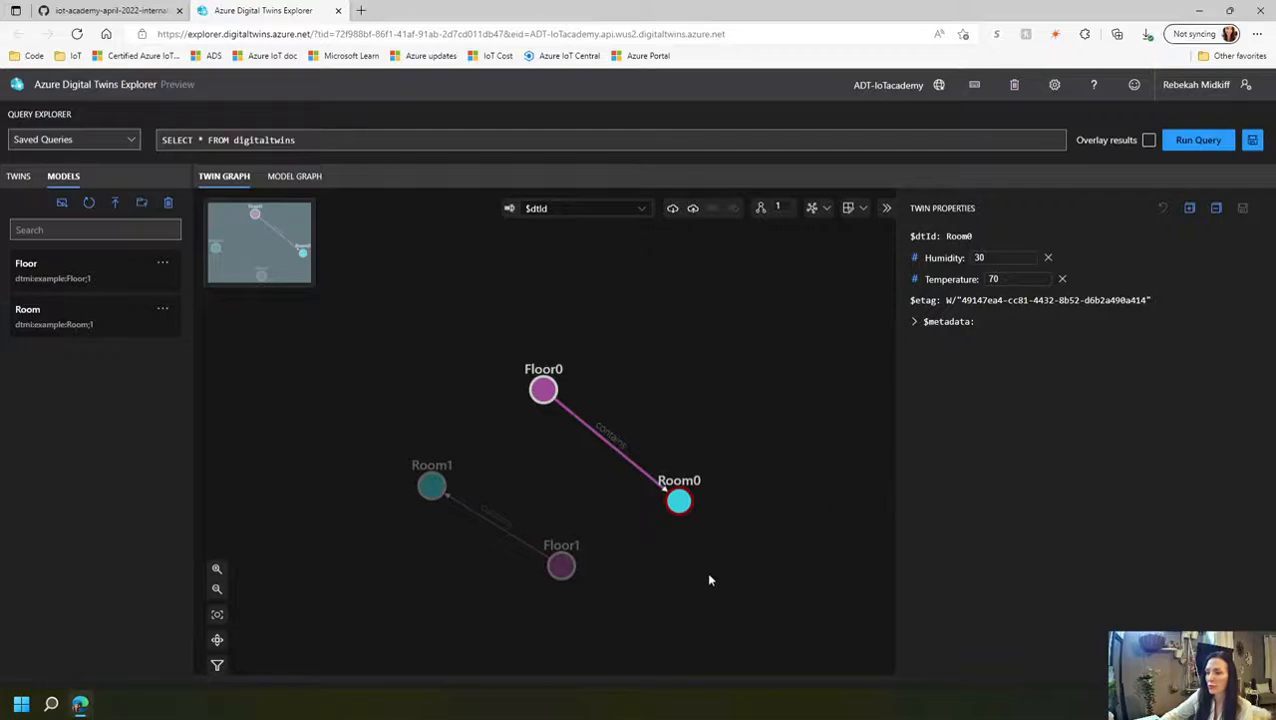
click(428, 487)
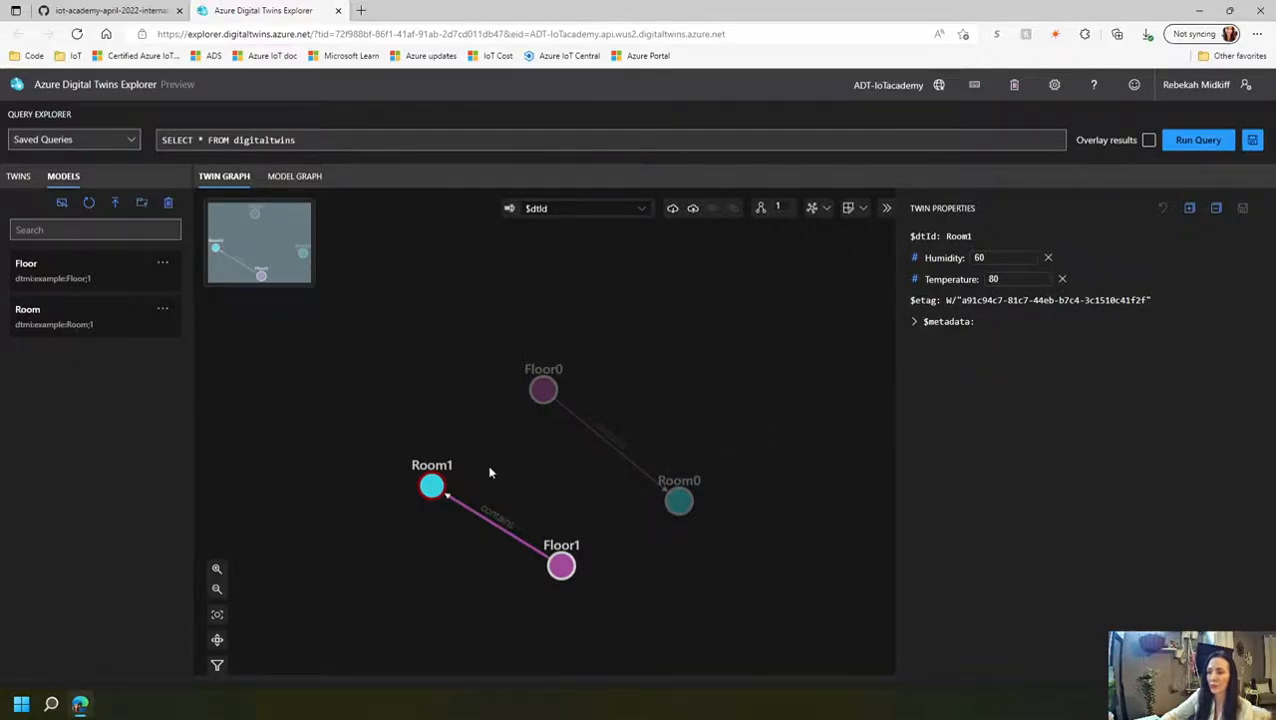
drag(424, 490, 384, 563)
- Review the lab page's Query the graph section and copy the query SELECT * FROM DIGITALTWINS T WHERE T.Temperature > 75
key(alt+Tab)
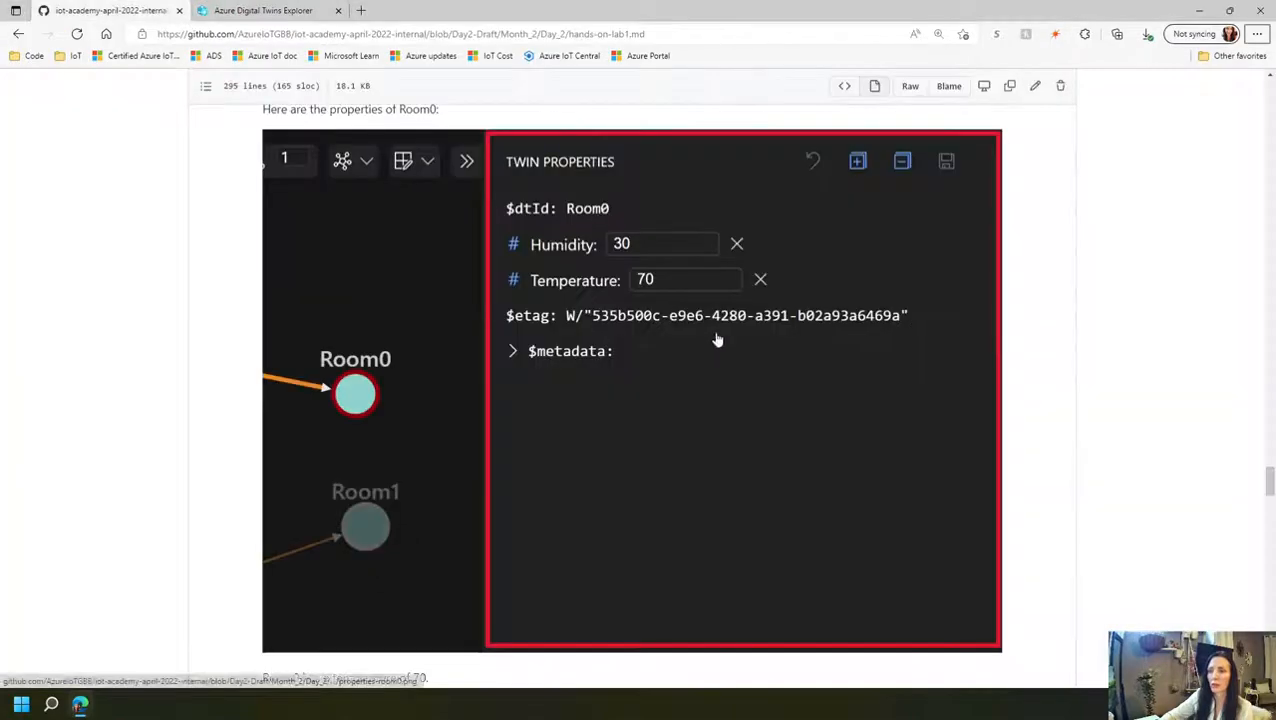
scroll(843, 475, down, 3)
scroll(845, 473, down, 7)
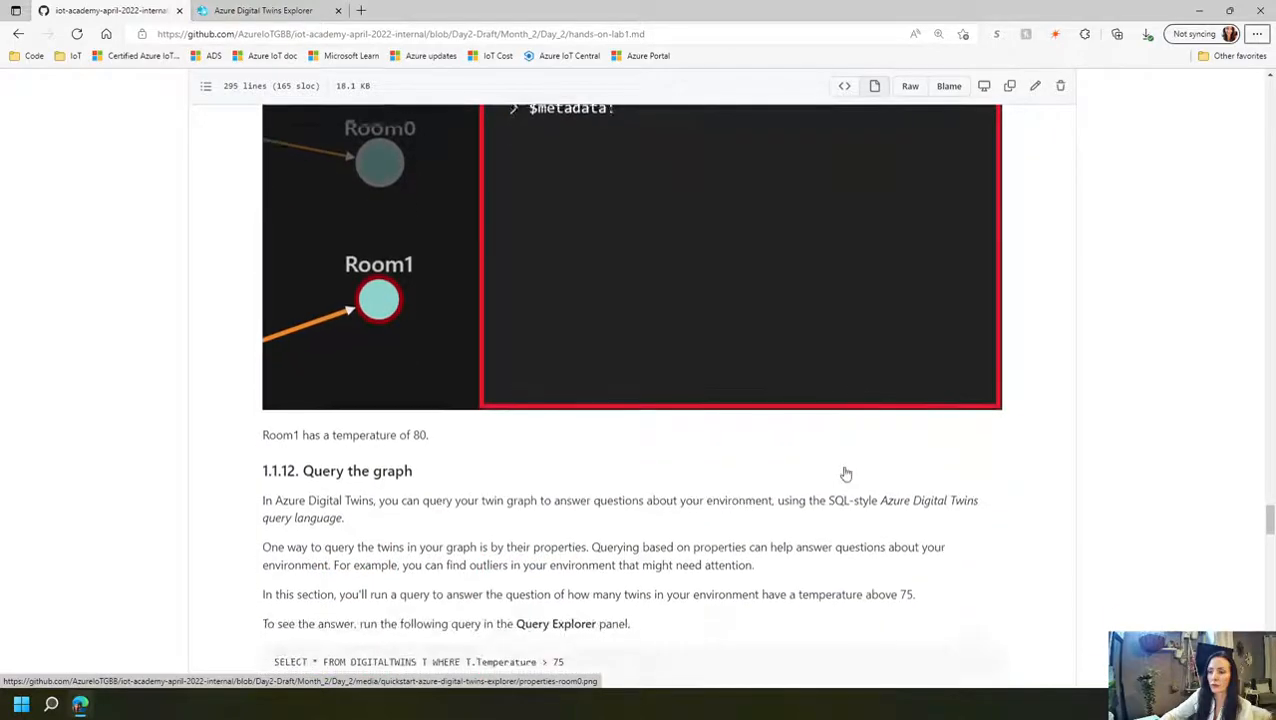
scroll(845, 473, down, 2)
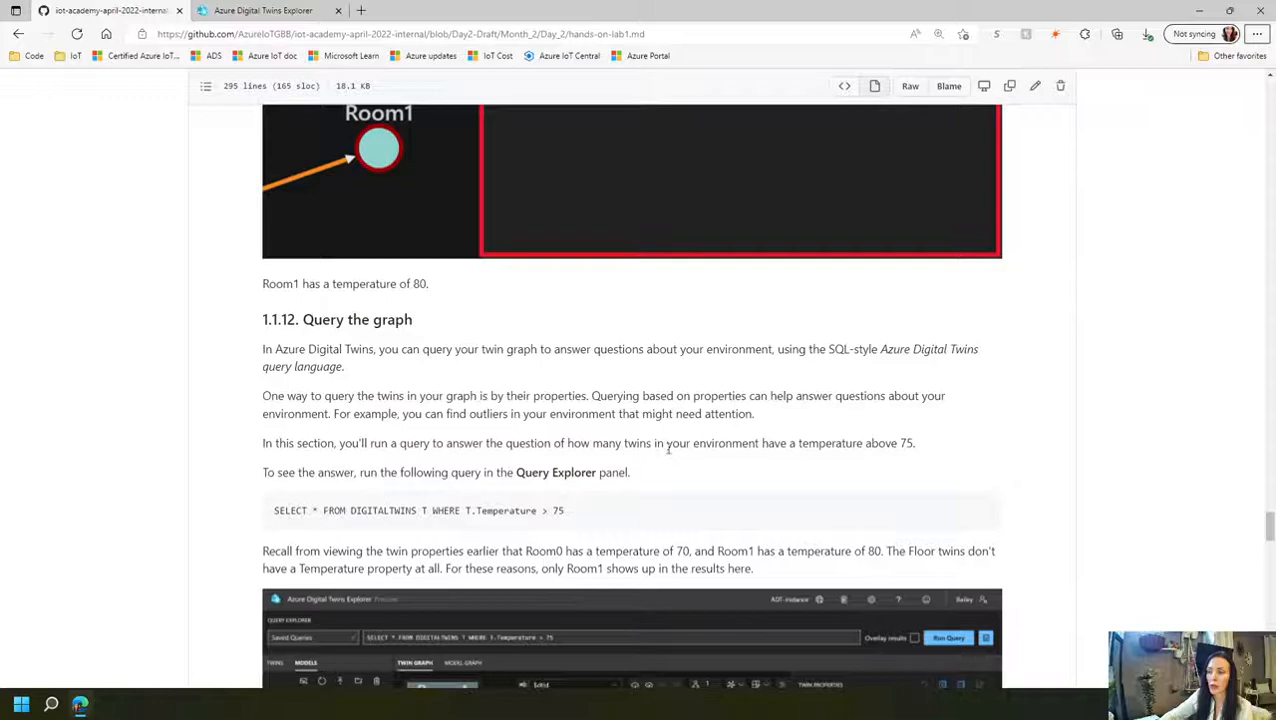
scroll(980, 455, down, 1)
click(985, 439)
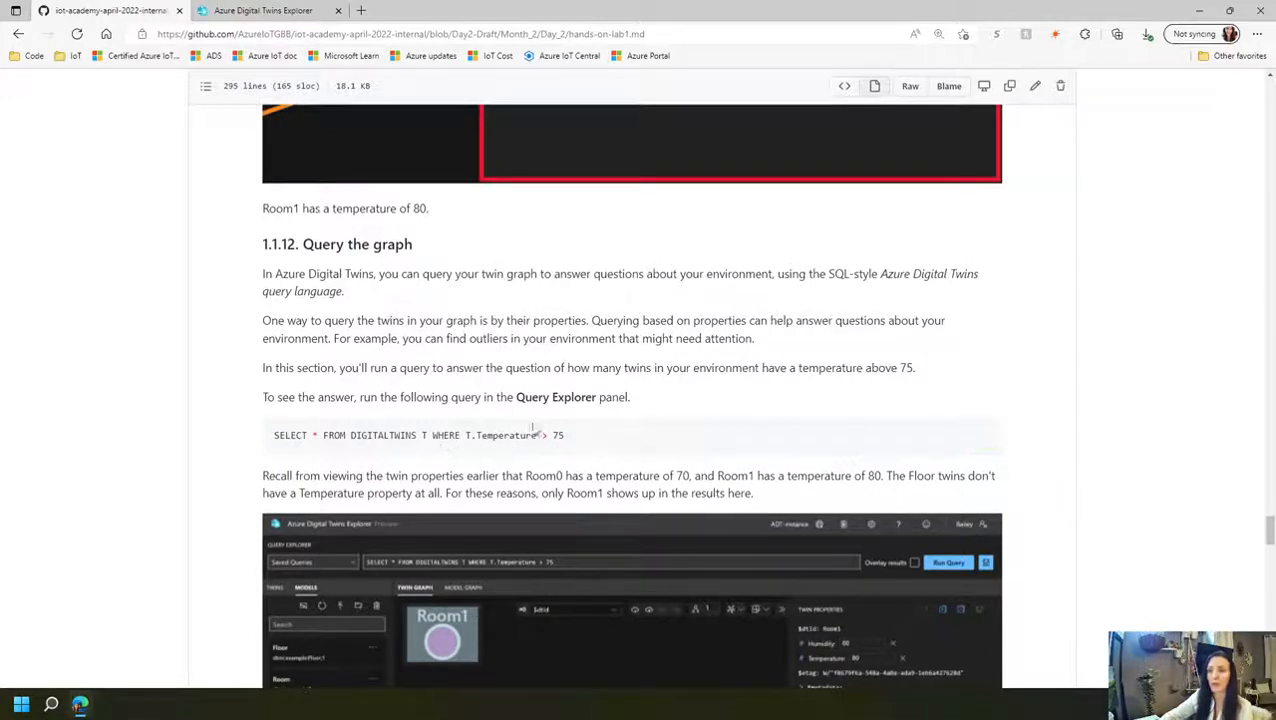
- In Azure Digital Twins Explorer, replace the query with SELECT * FROM DIGITALTWINS T WHERE T.Temperature > 75 and run it
click(275, 11)
drag(331, 139, 109, 132)
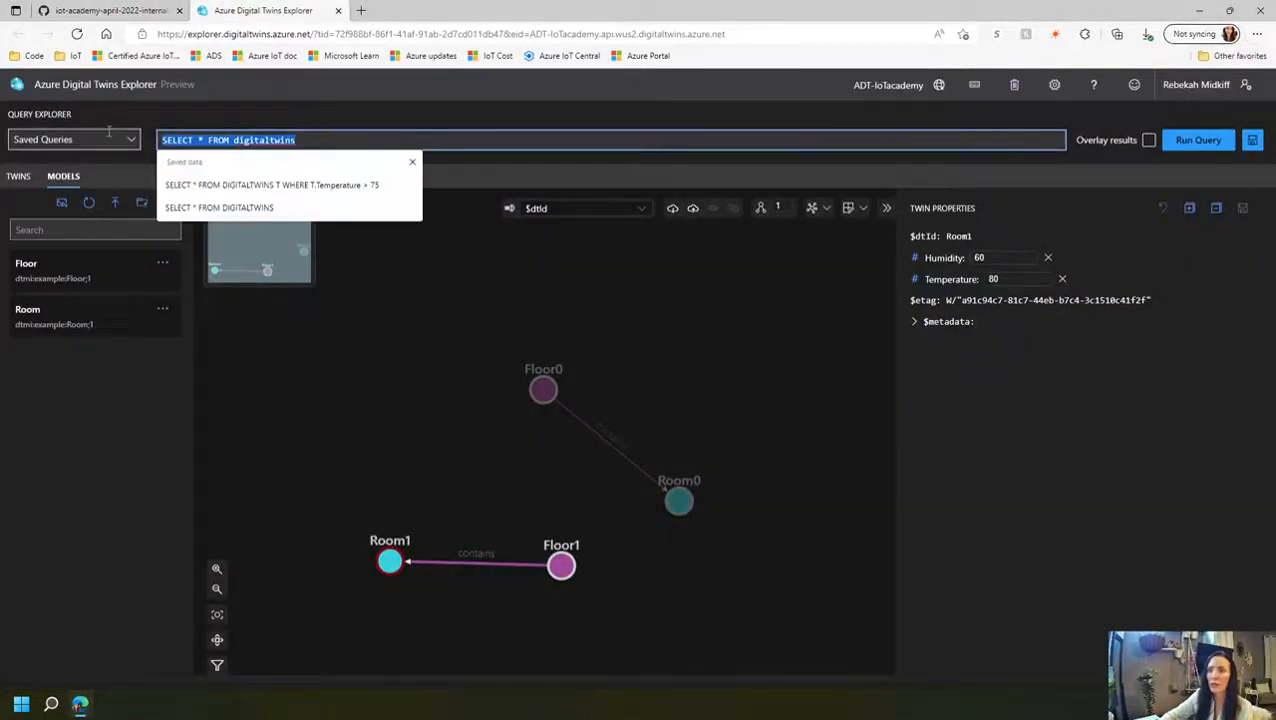
key(ctrl+v)
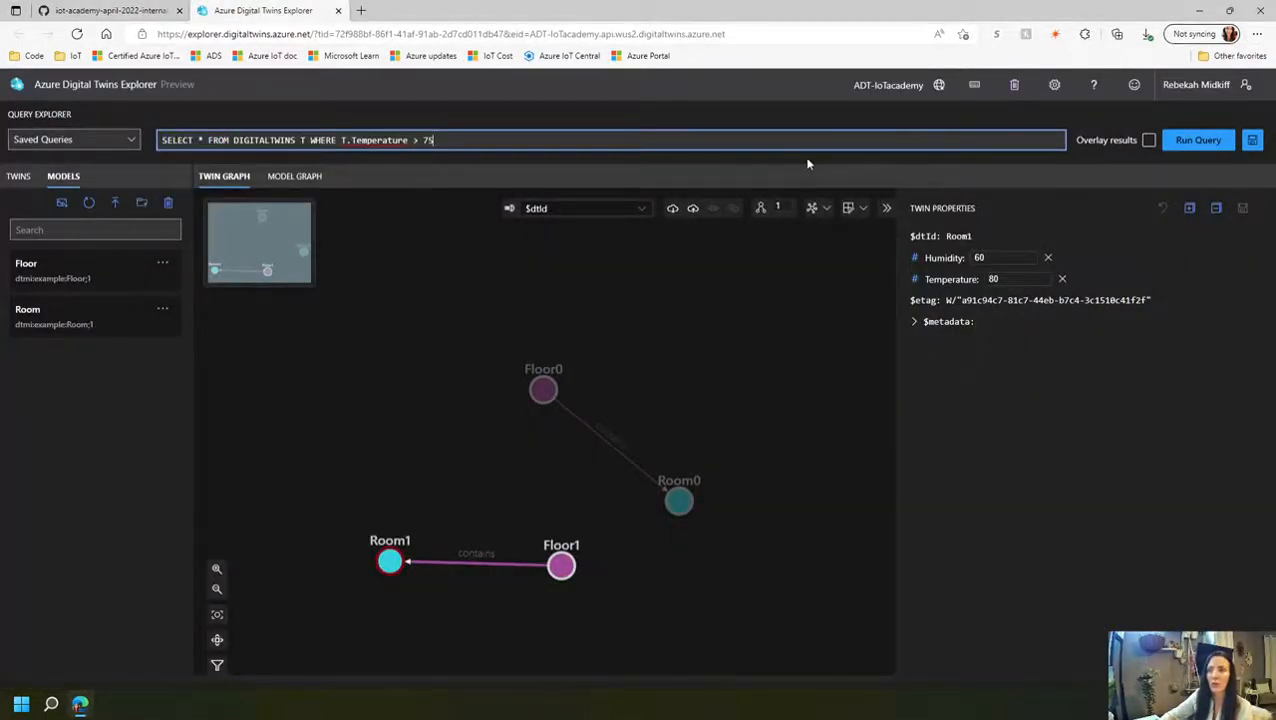
click(1199, 141)
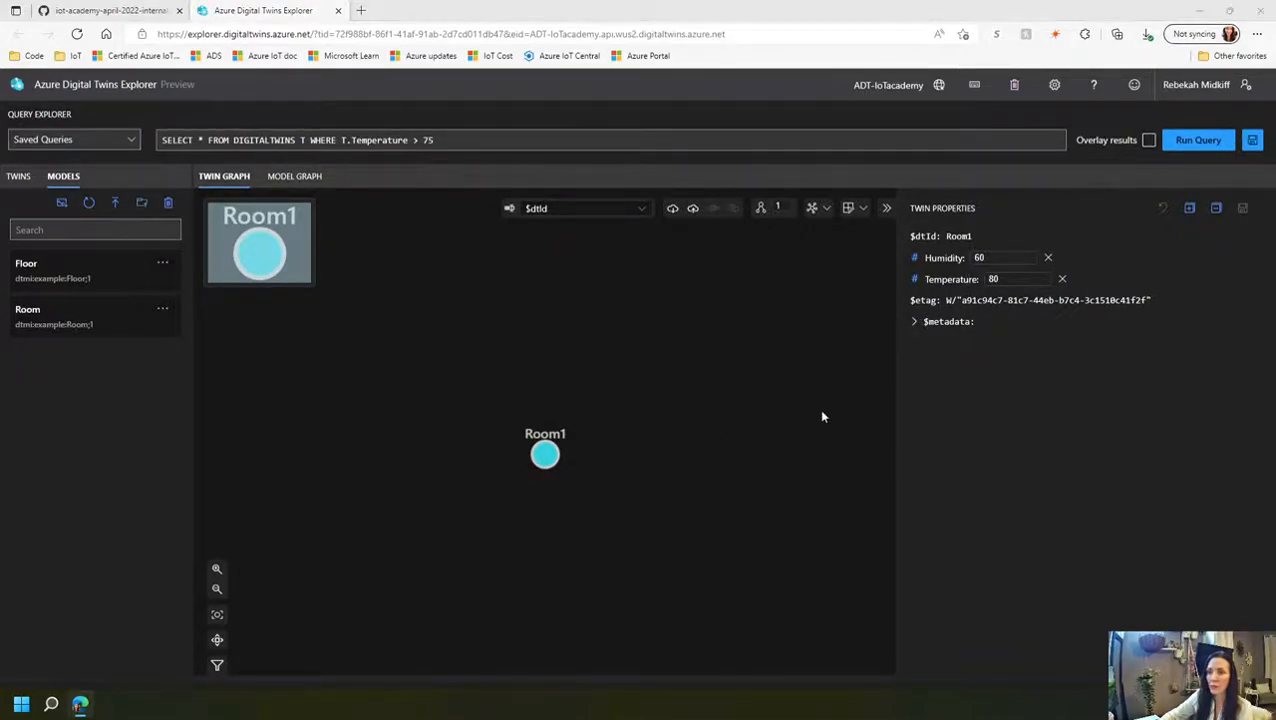
- Return to the GitHub lab page and read the rest of the query section and section 1.1.13, Edit data in the graph
key(ctrl+shift+Tab)
scroll(996, 437, down, 3)
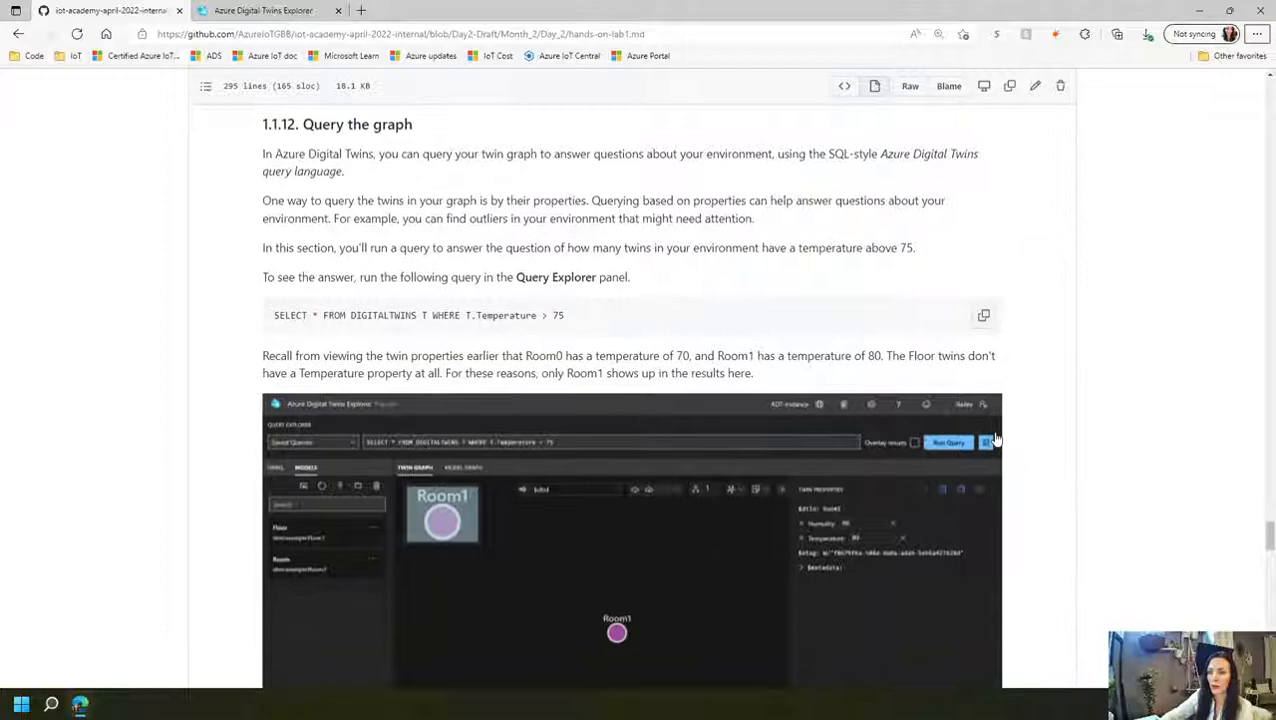
scroll(996, 437, down, 1)
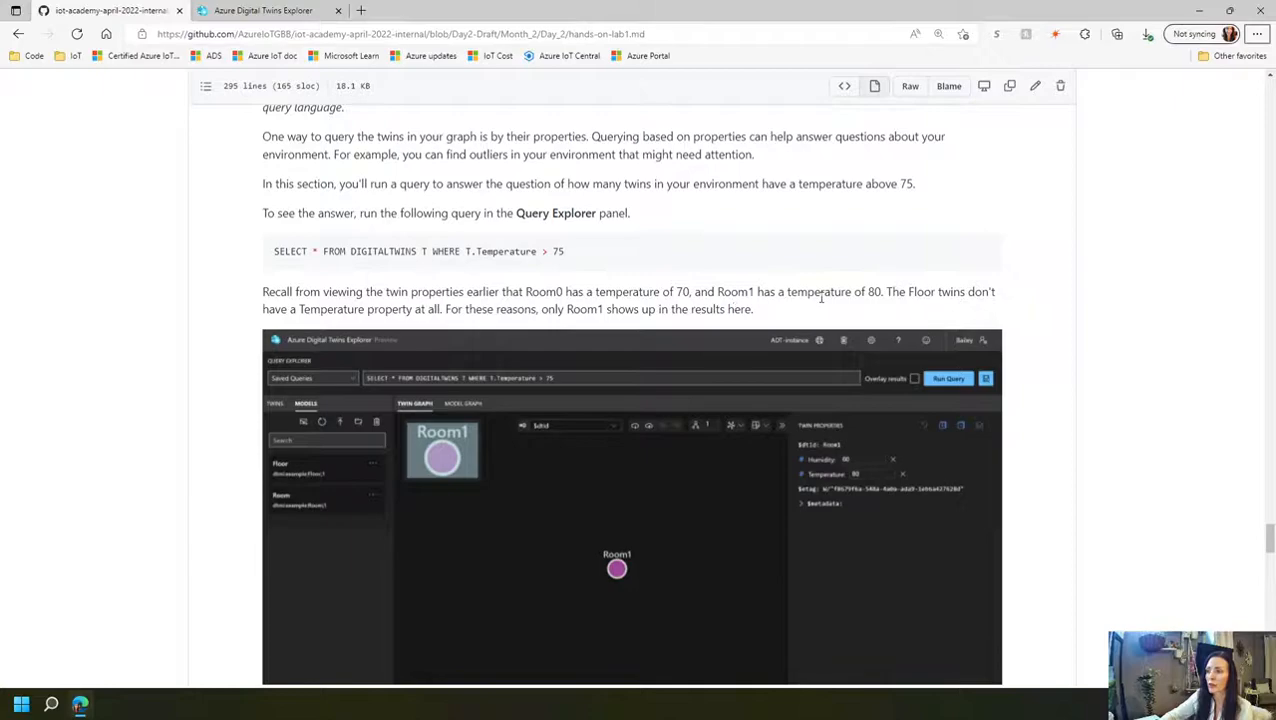
scroll(821, 297, down, 1)
scroll(846, 276, down, 2)
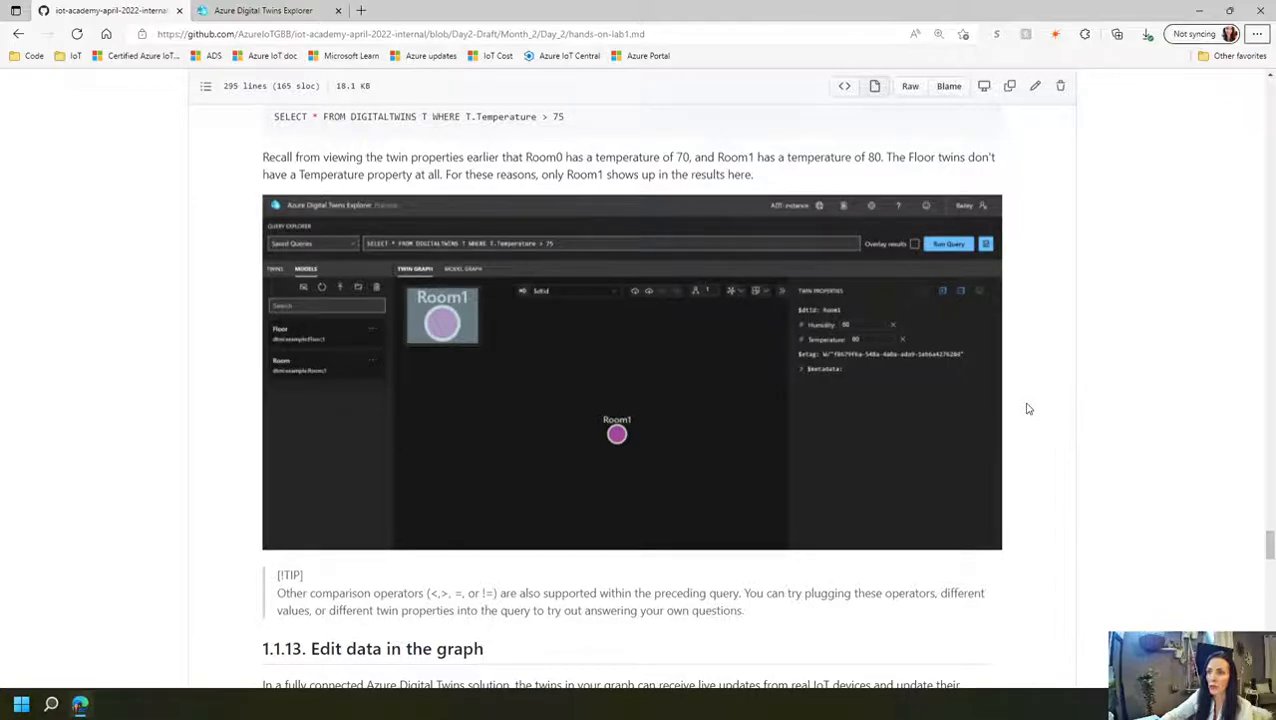
scroll(924, 436, down, 2)
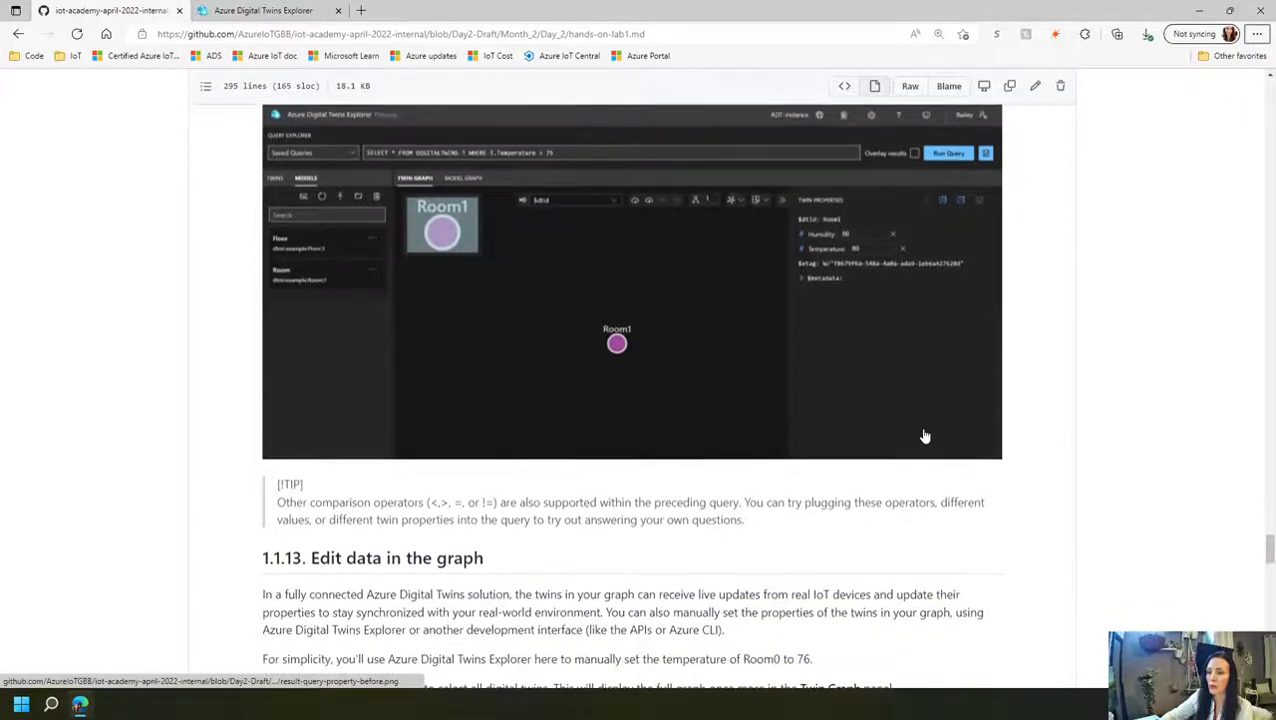
scroll(925, 436, down, 3)
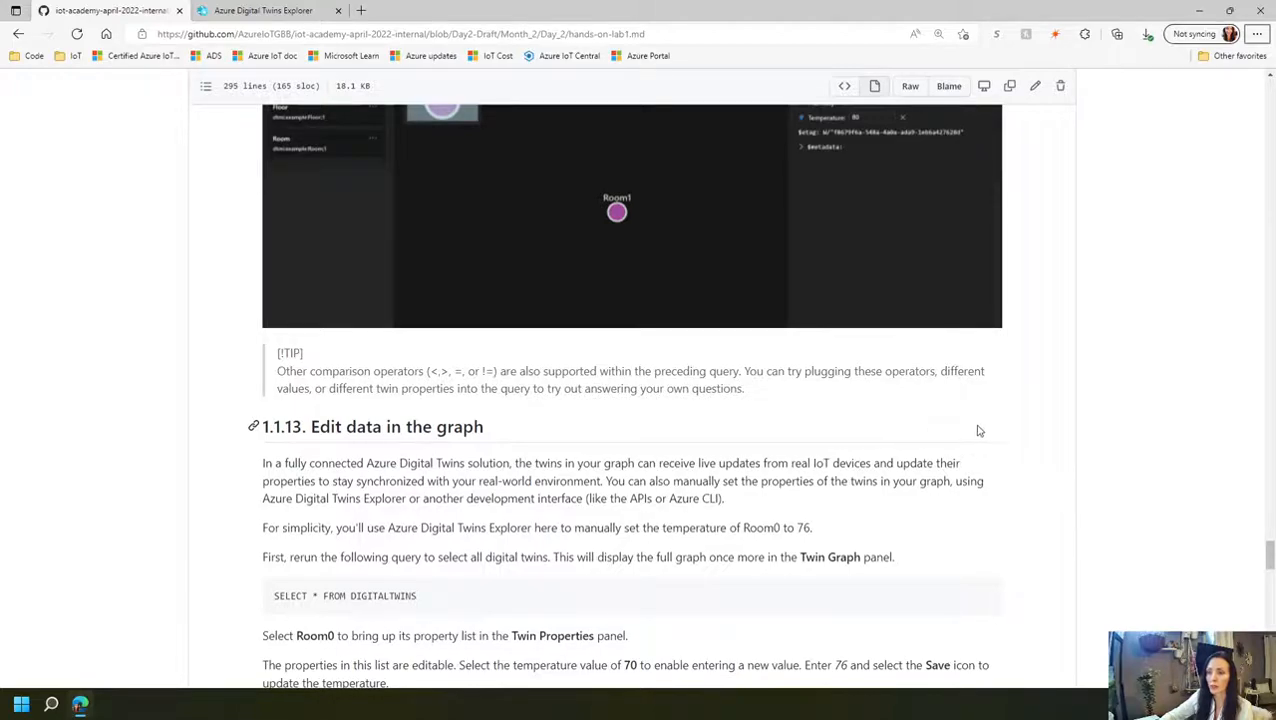
scroll(977, 430, down, 1)
scroll(1029, 427, down, 1)
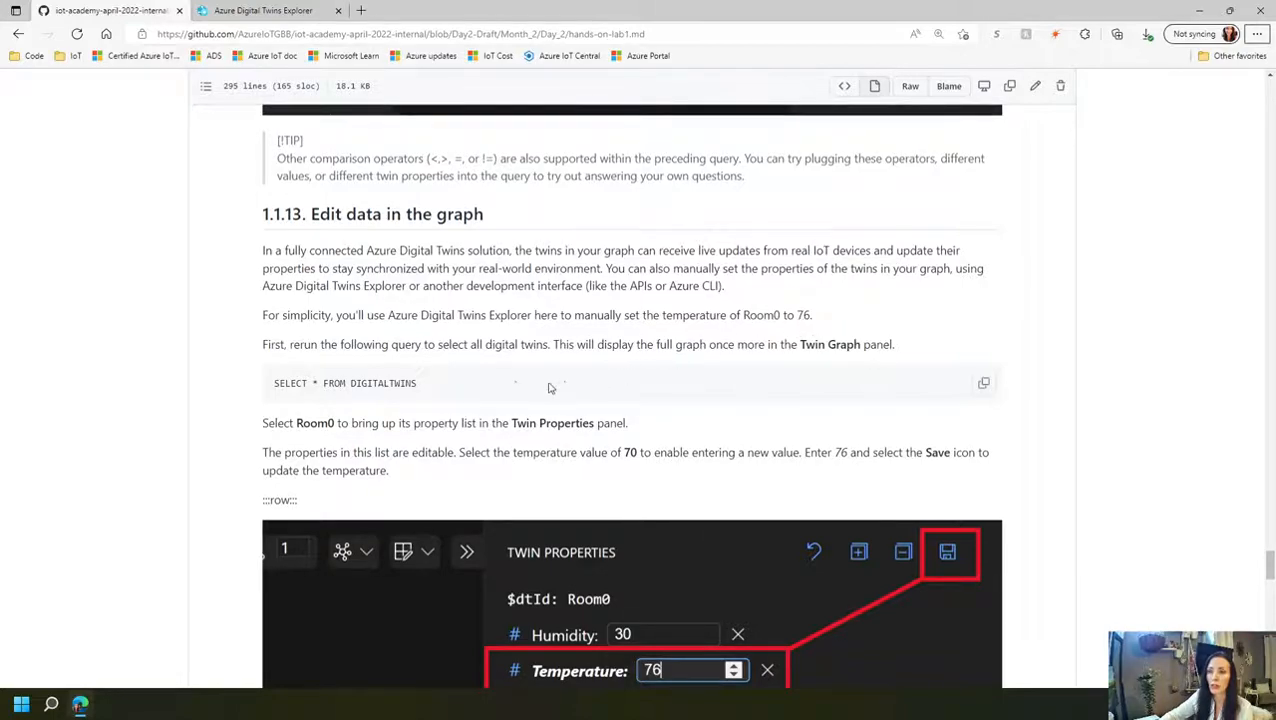
- Copy the lab's query SELECT * FROM DIGITALTWINS and run it in Azure Digital Twins Explorer in place of the temperature query
click(985, 388)
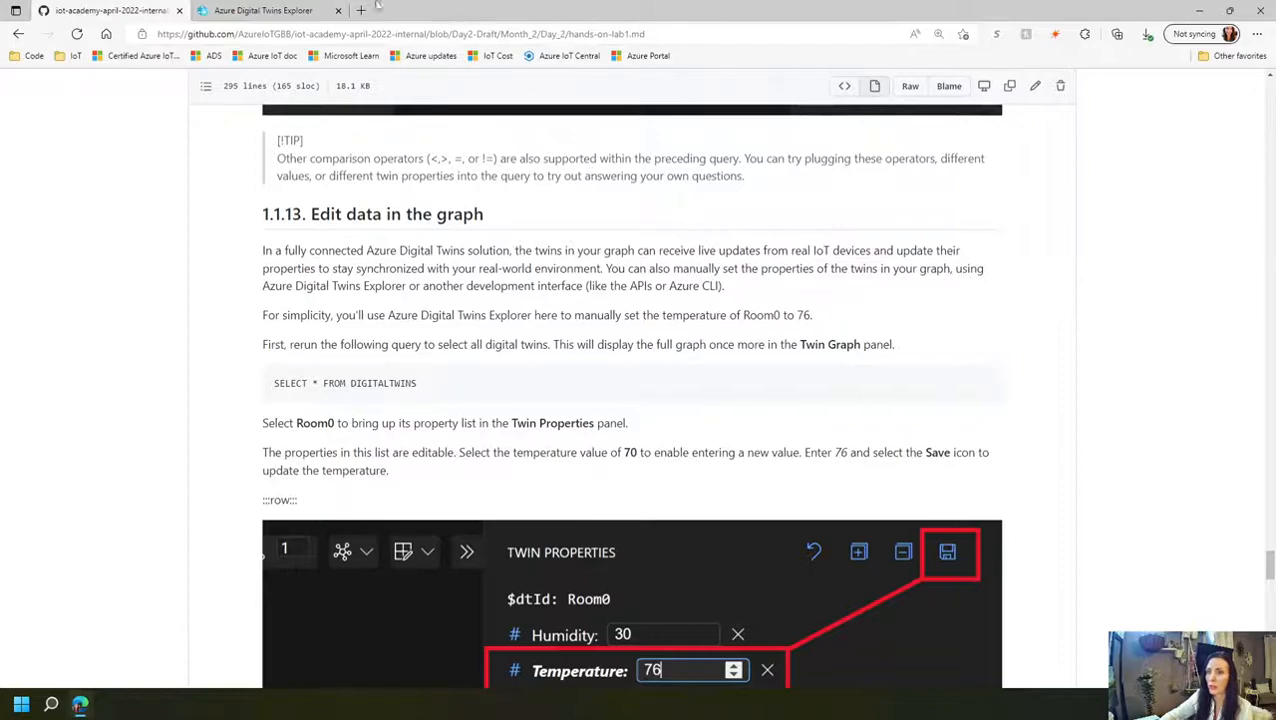
click(295, 9)
click(459, 149)
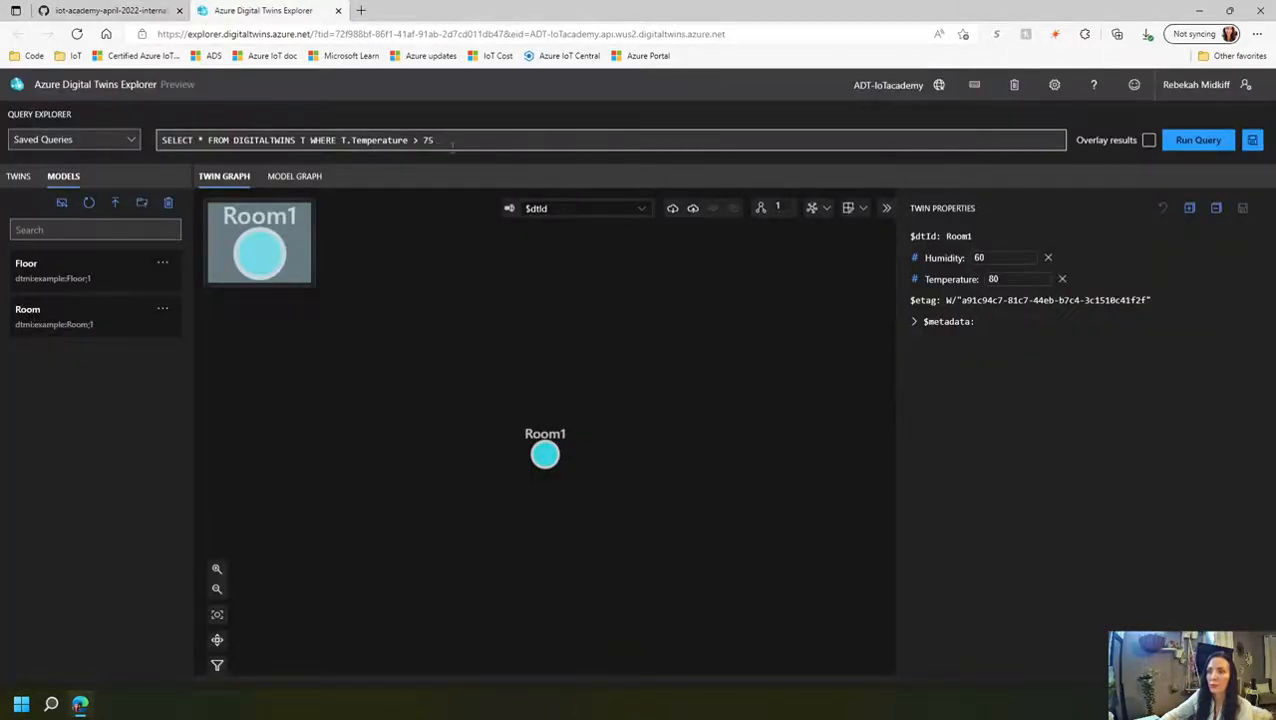
key(ctrl+a)
key(ctrl+v)
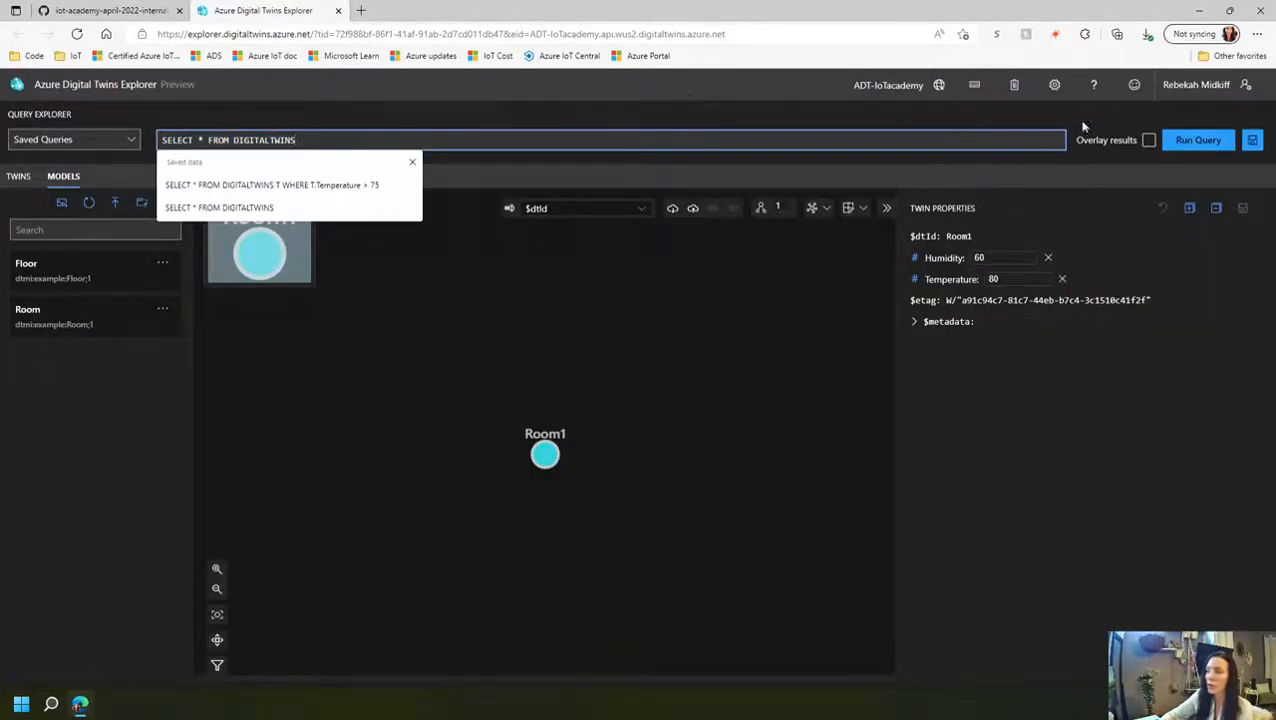
click(1182, 143)
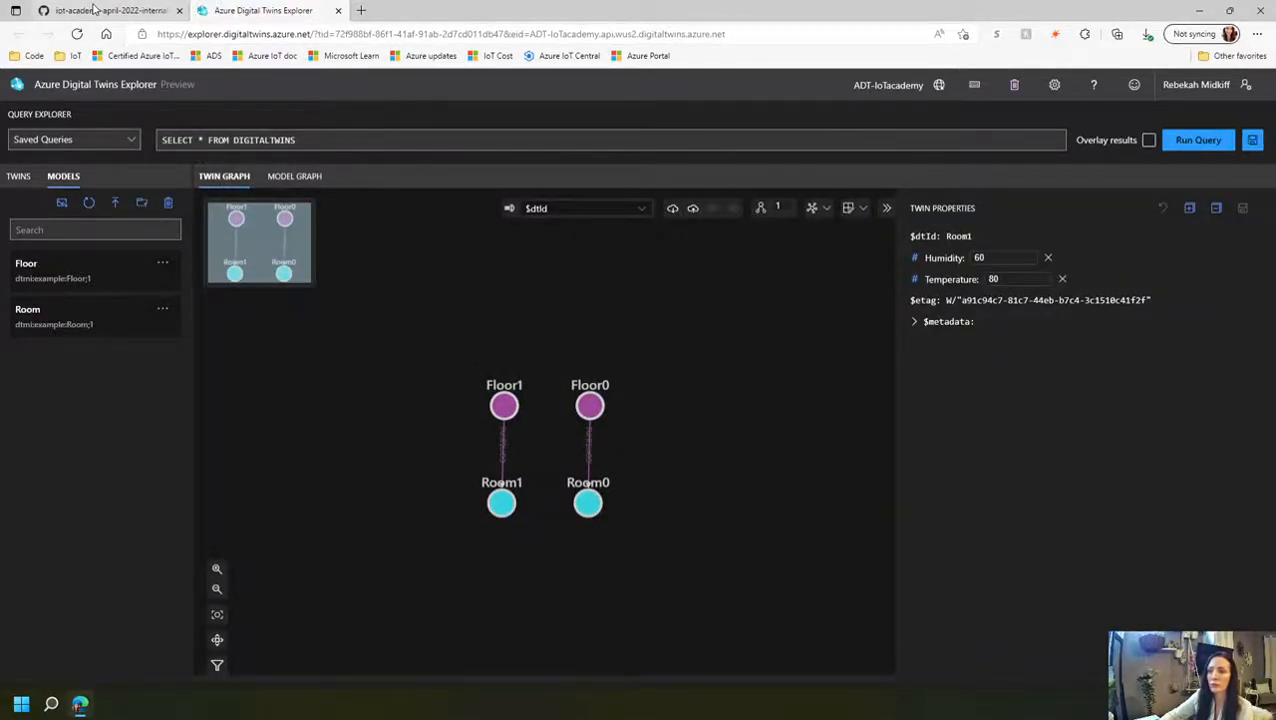
- Check the lab's editing instructions, set Room0's Temperature to 76 in Azure Digital Twins Explorer, save the change and dismiss the patch information
click(95, 9)
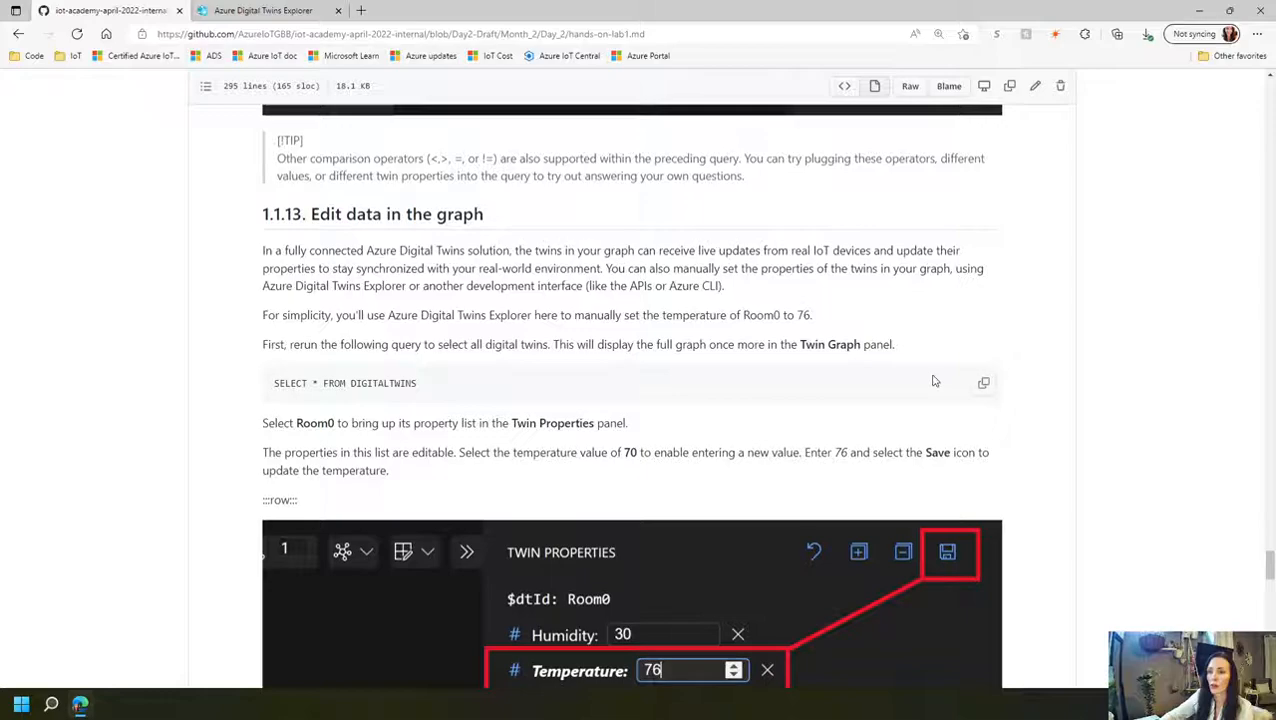
scroll(935, 381, down, 1)
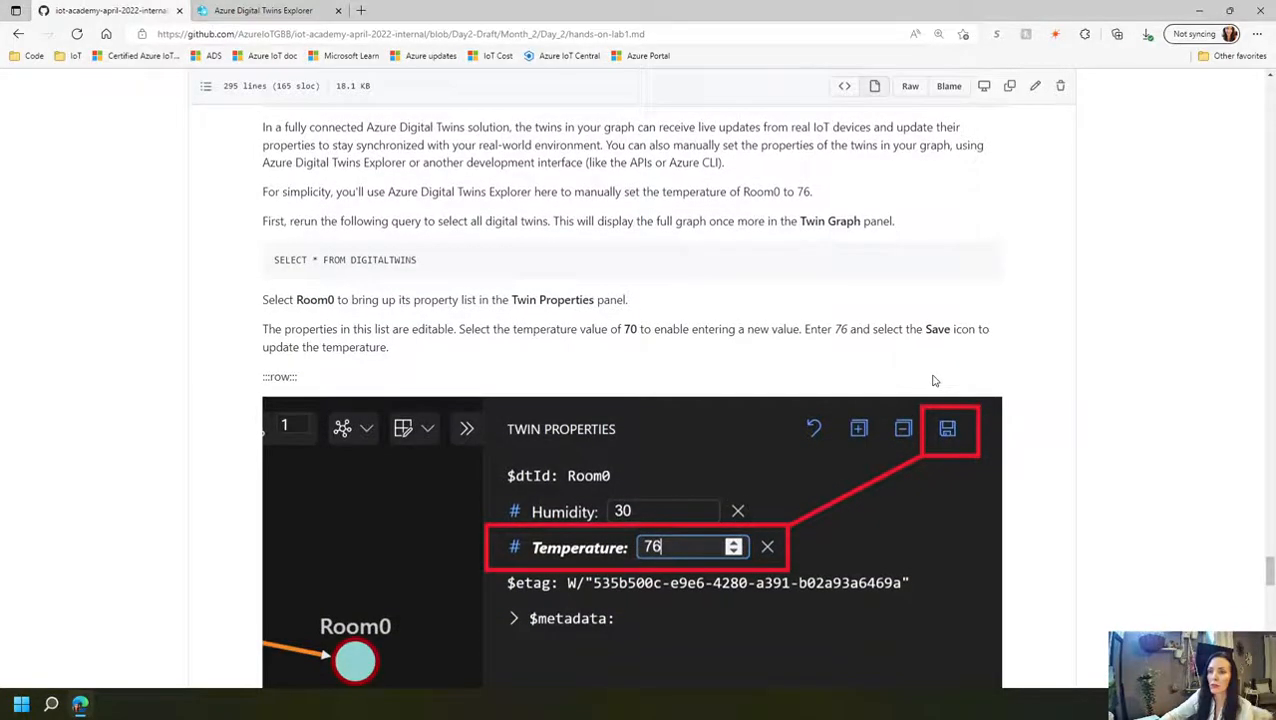
scroll(934, 380, down, 1)
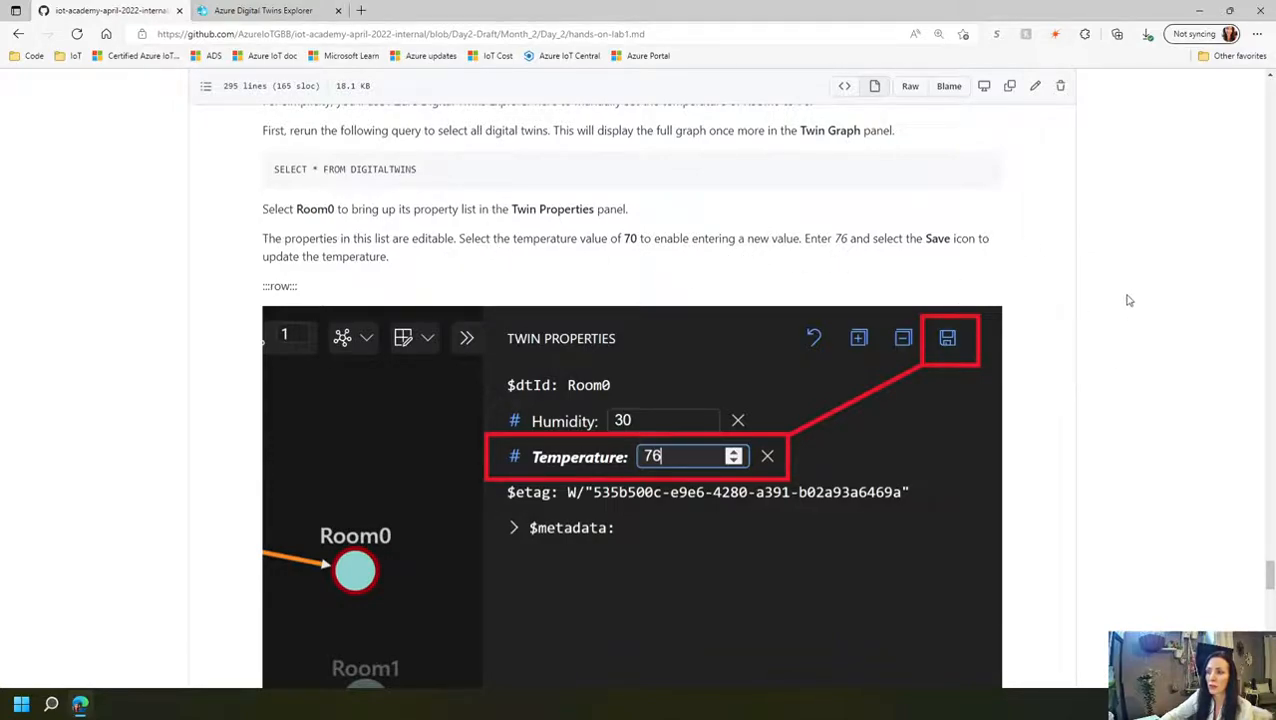
key(ctrl+Tab)
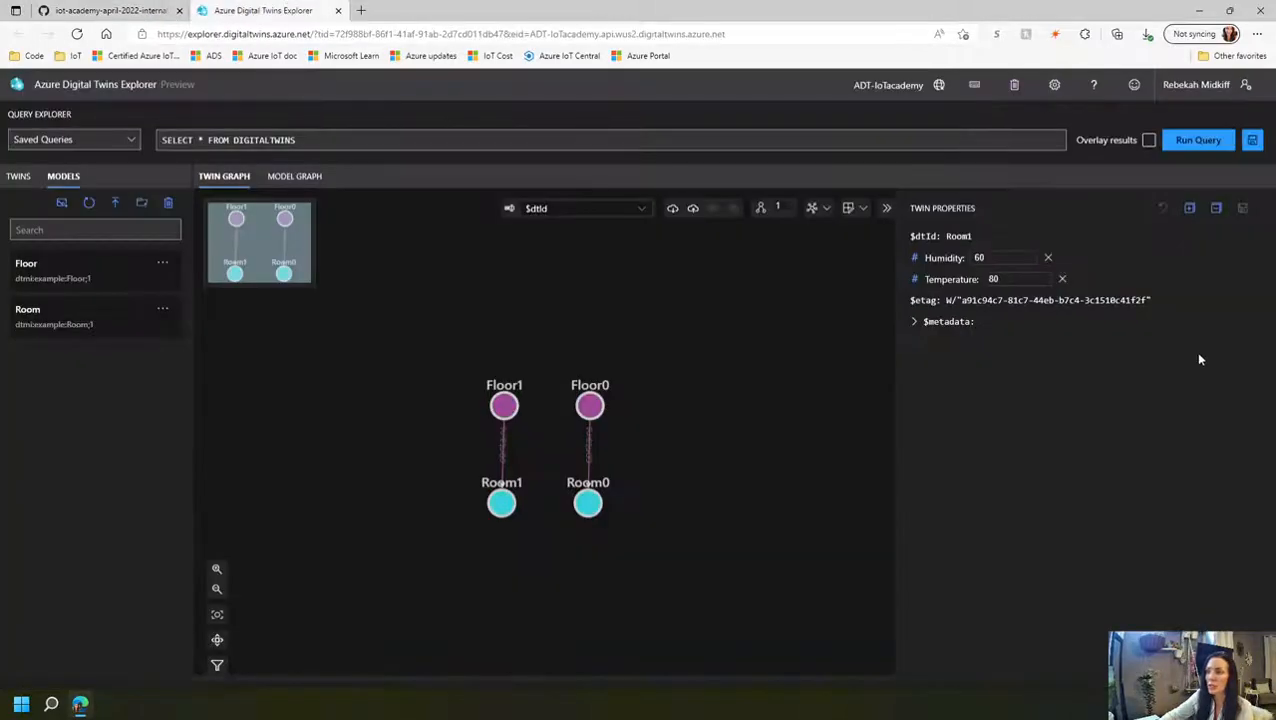
key(ctrl+Tab)
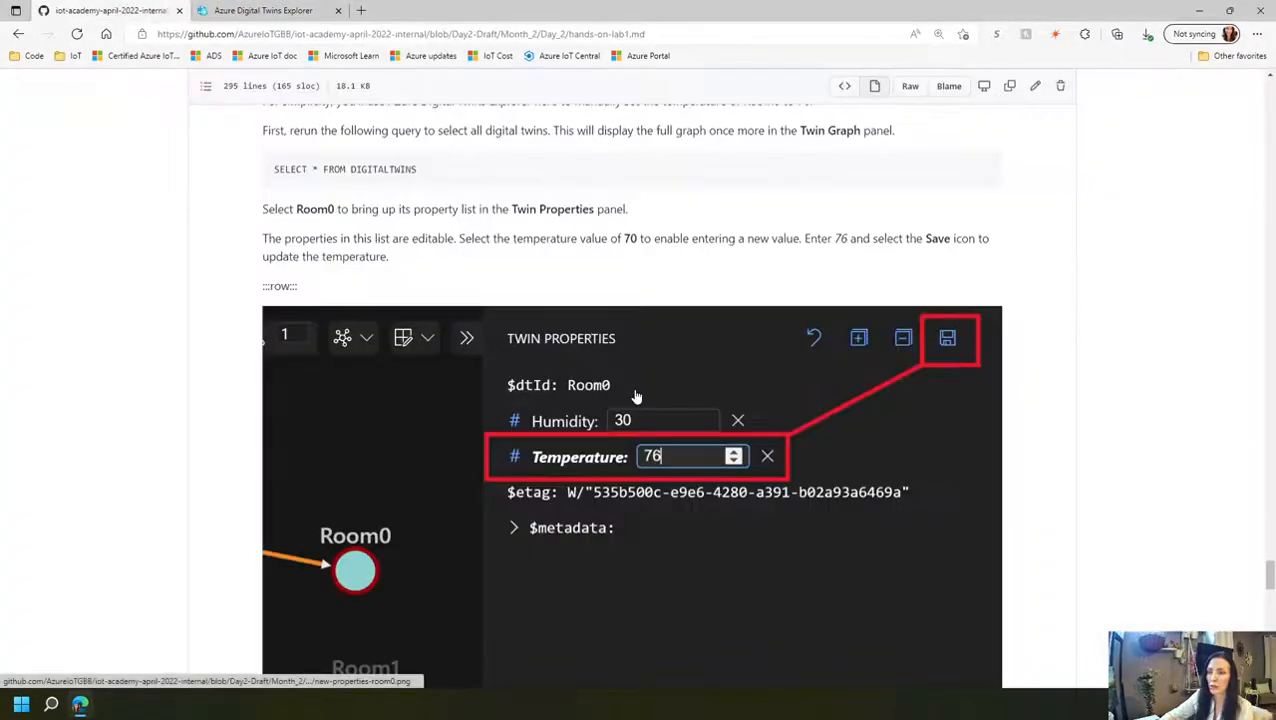
key(ctrl+Tab)
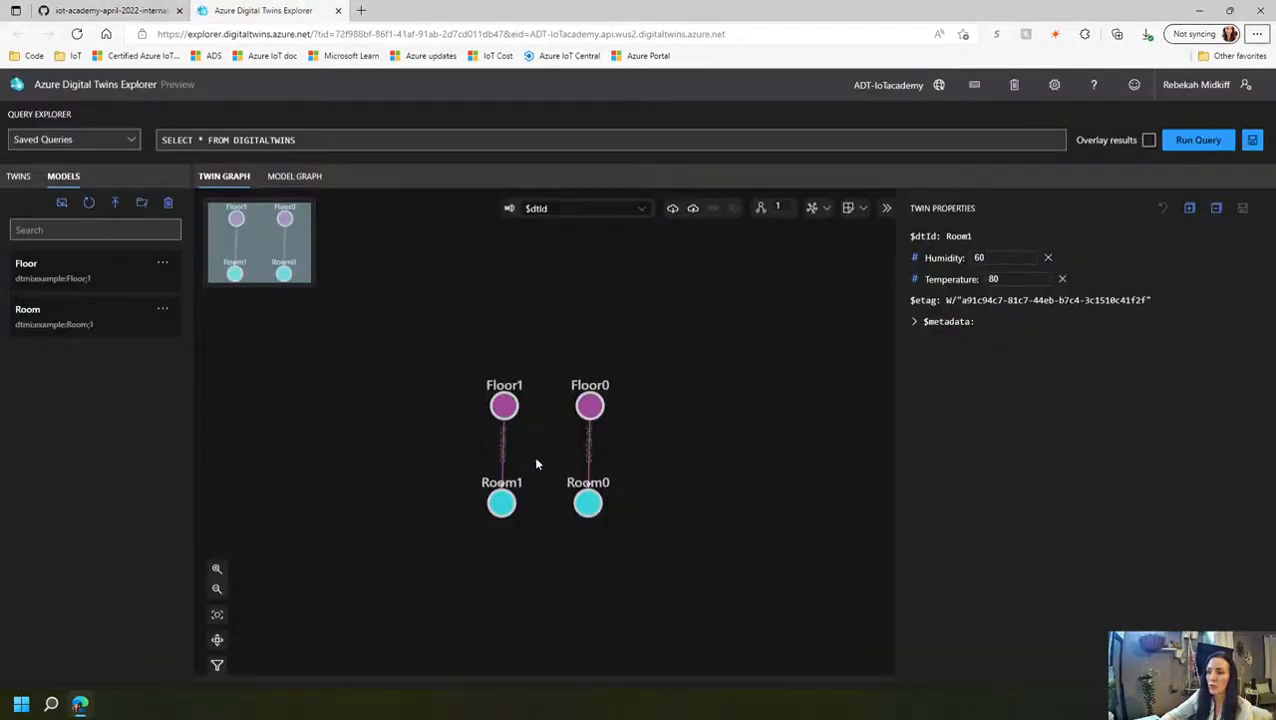
click(590, 503)
click(1012, 283)
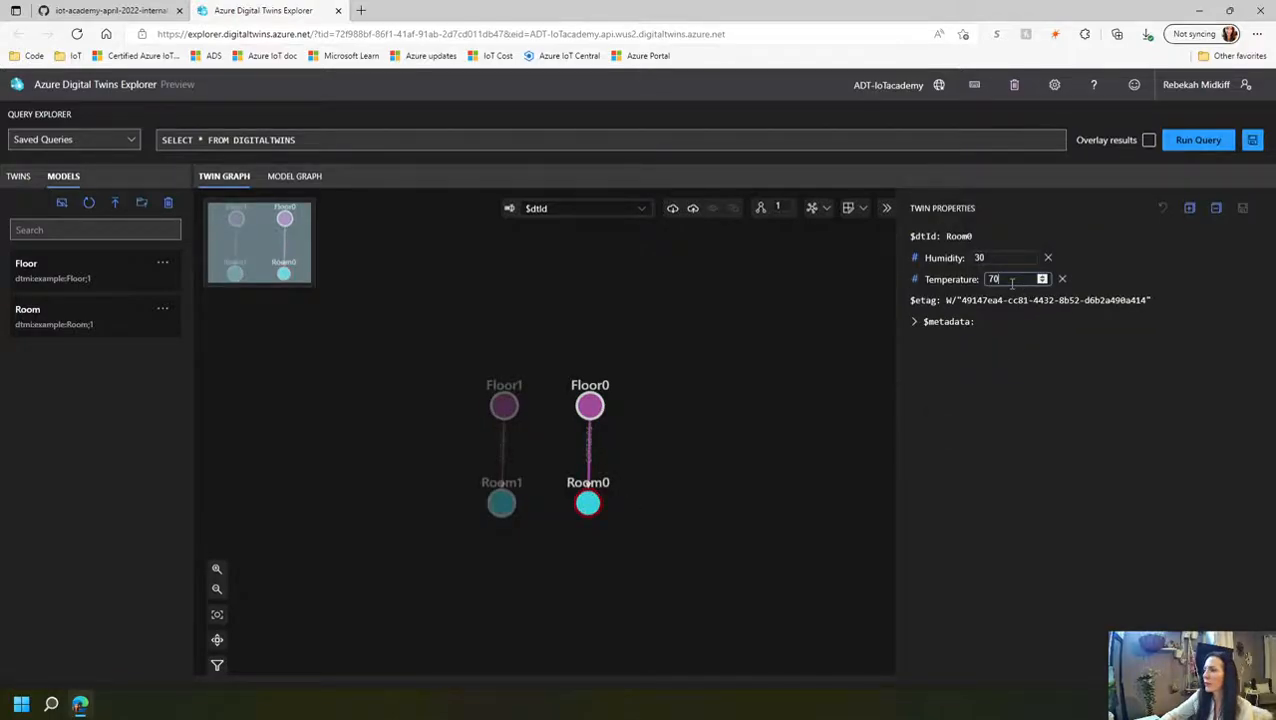
text(7)
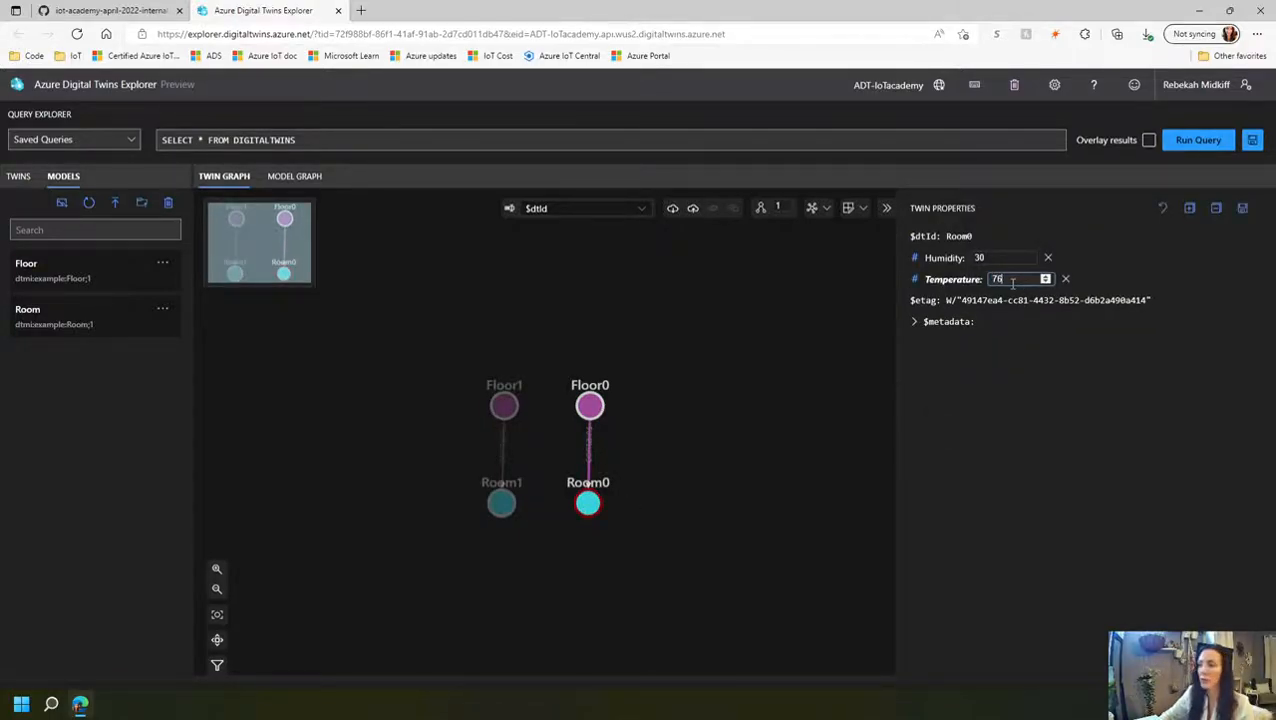
click(1134, 378)
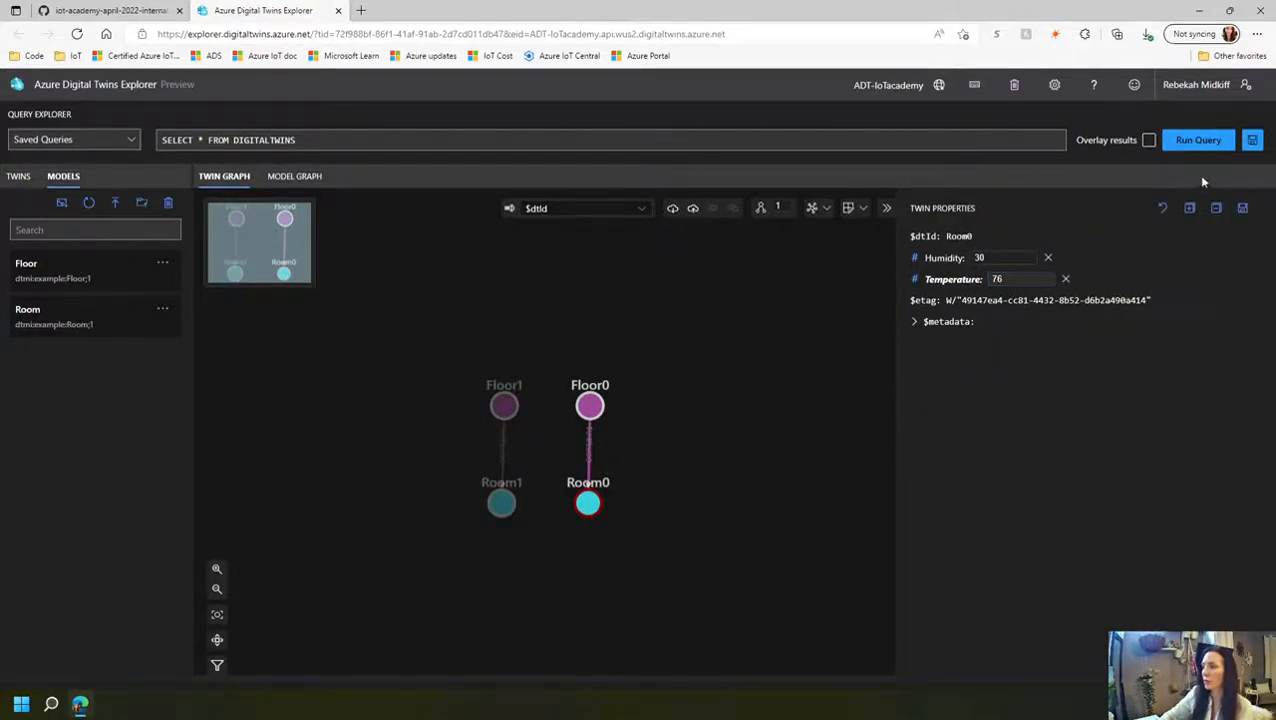
click(1242, 209)
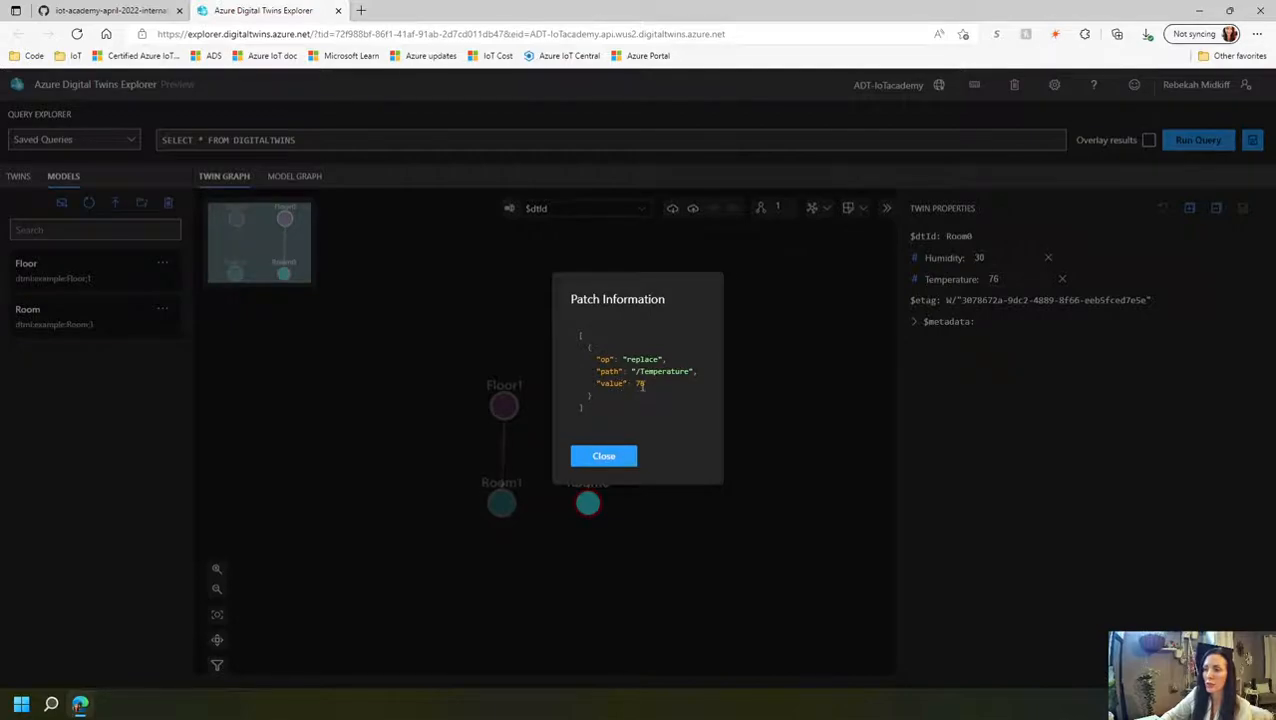
click(604, 456)
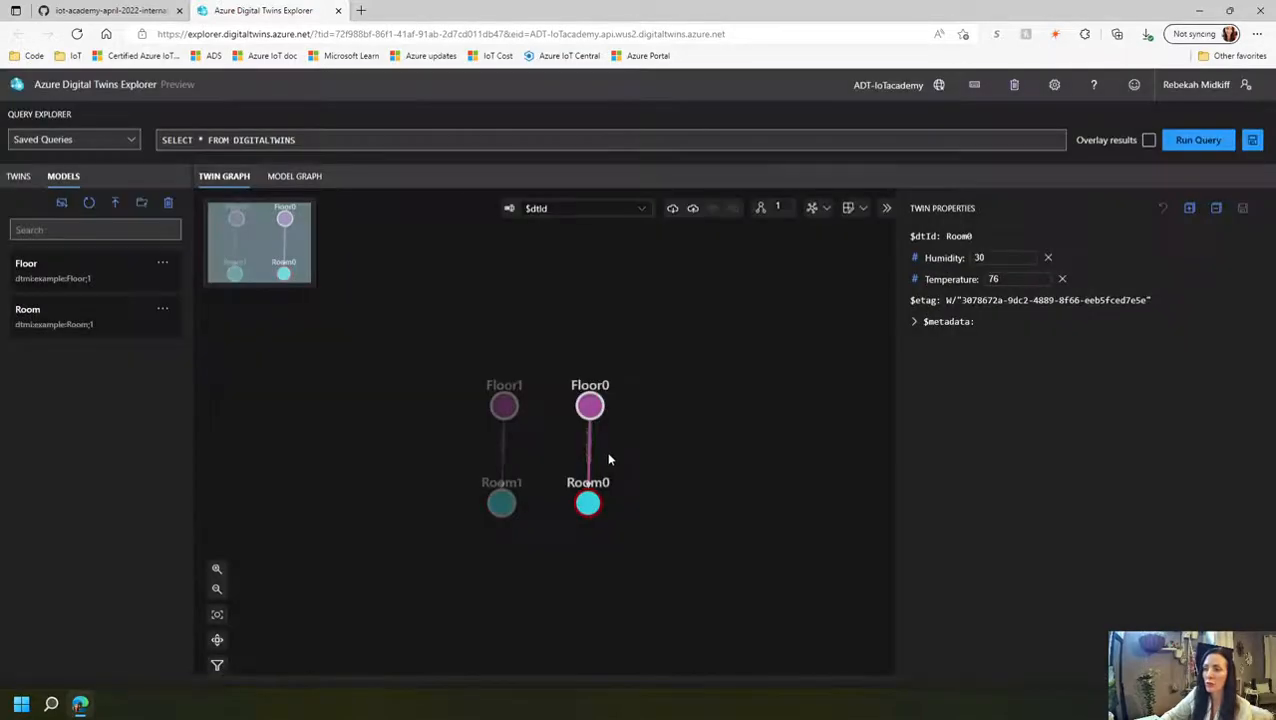
- Read the lab page through section 1.1.14, Query to see the result, and copy its query SELECT * FROM DIGITALTWINS T WHERE T.Temperature > 75
click(150, 12)
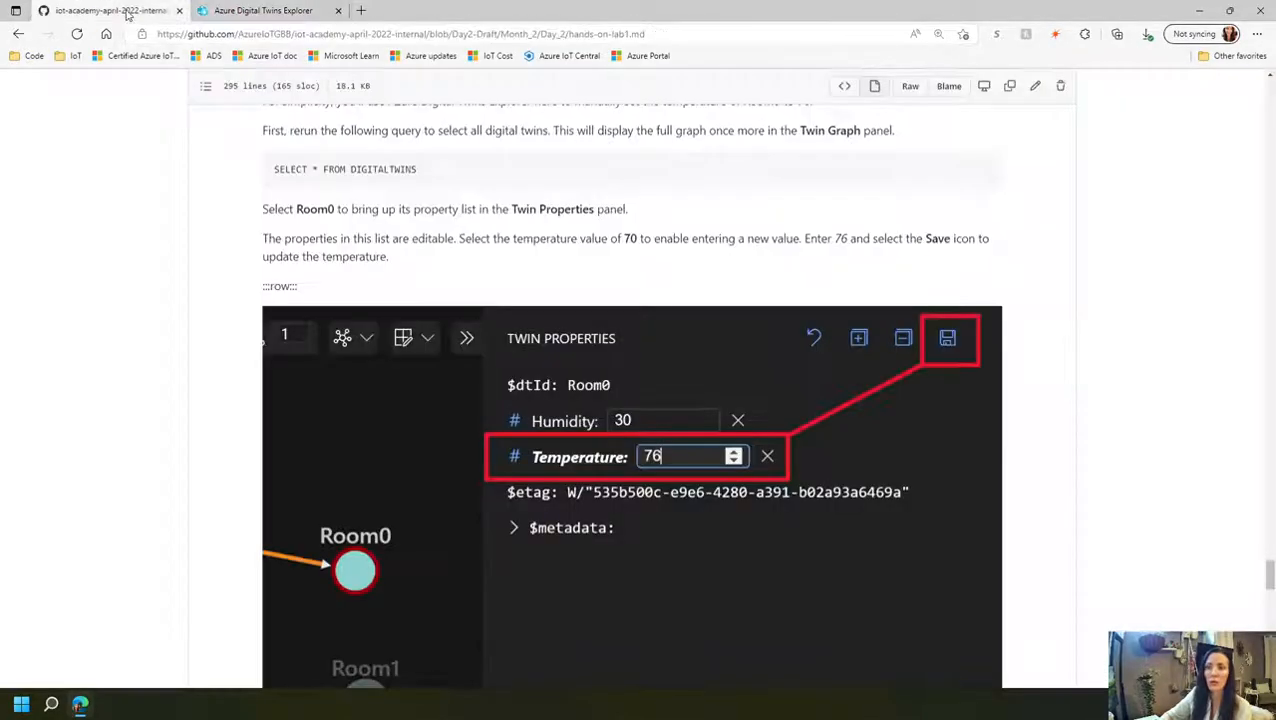
scroll(1078, 402, down, 5)
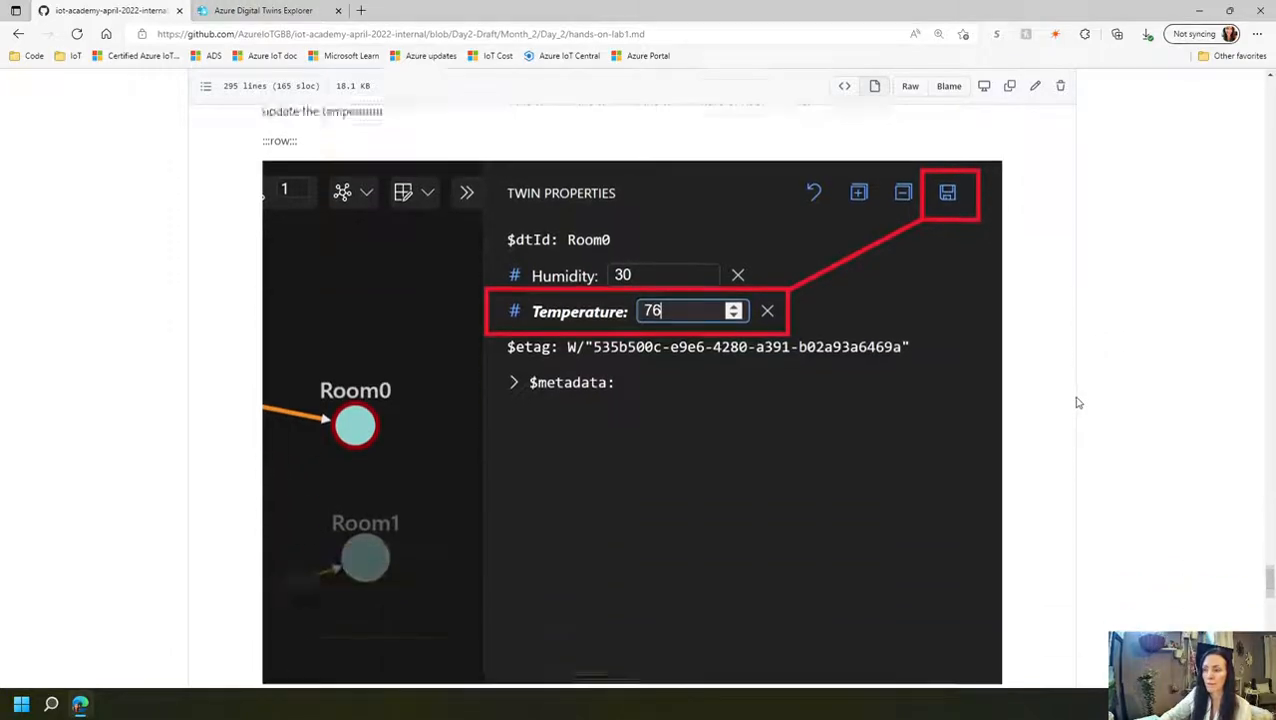
scroll(1078, 402, down, 3)
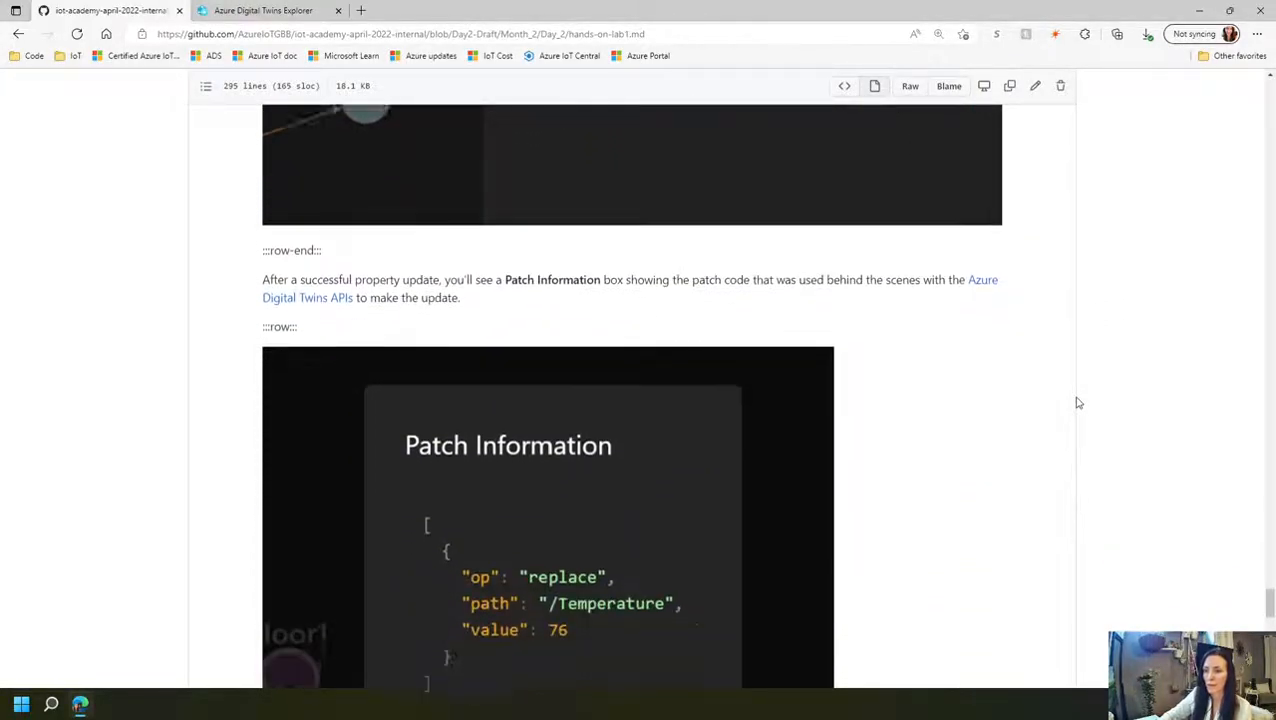
scroll(1078, 402, down, 1)
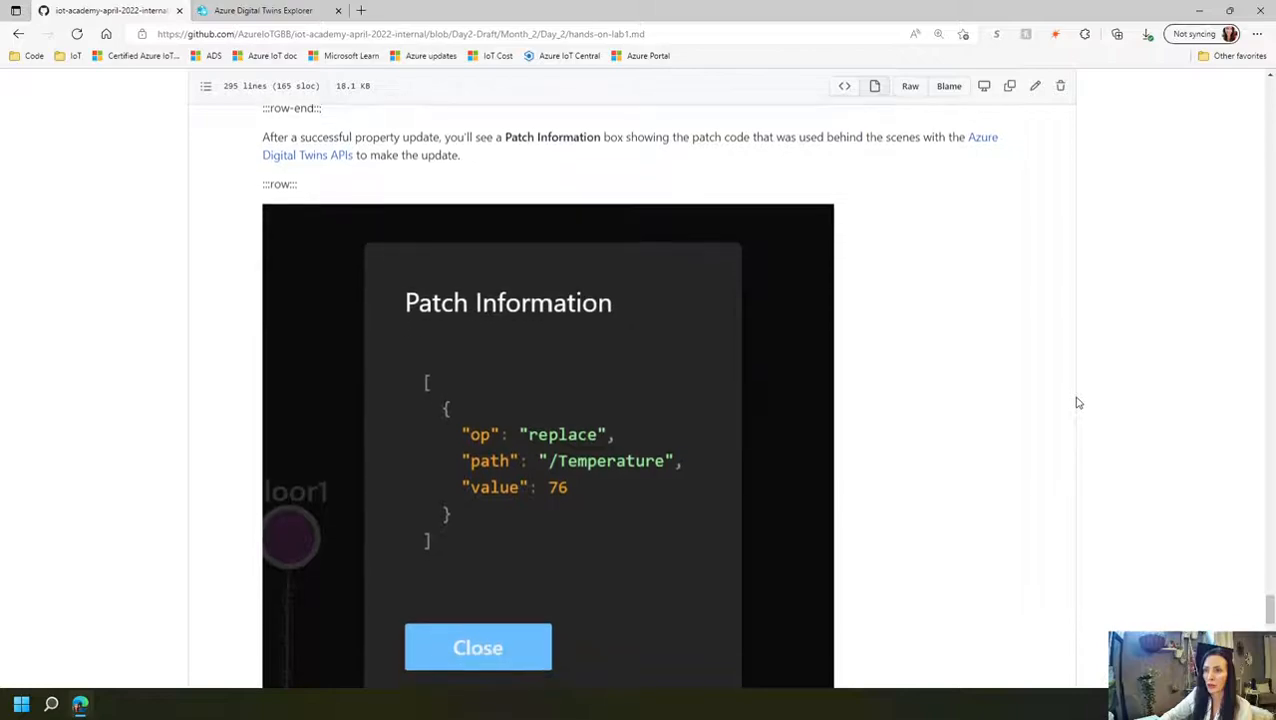
scroll(1078, 402, down, 1)
scroll(1078, 402, up, 1)
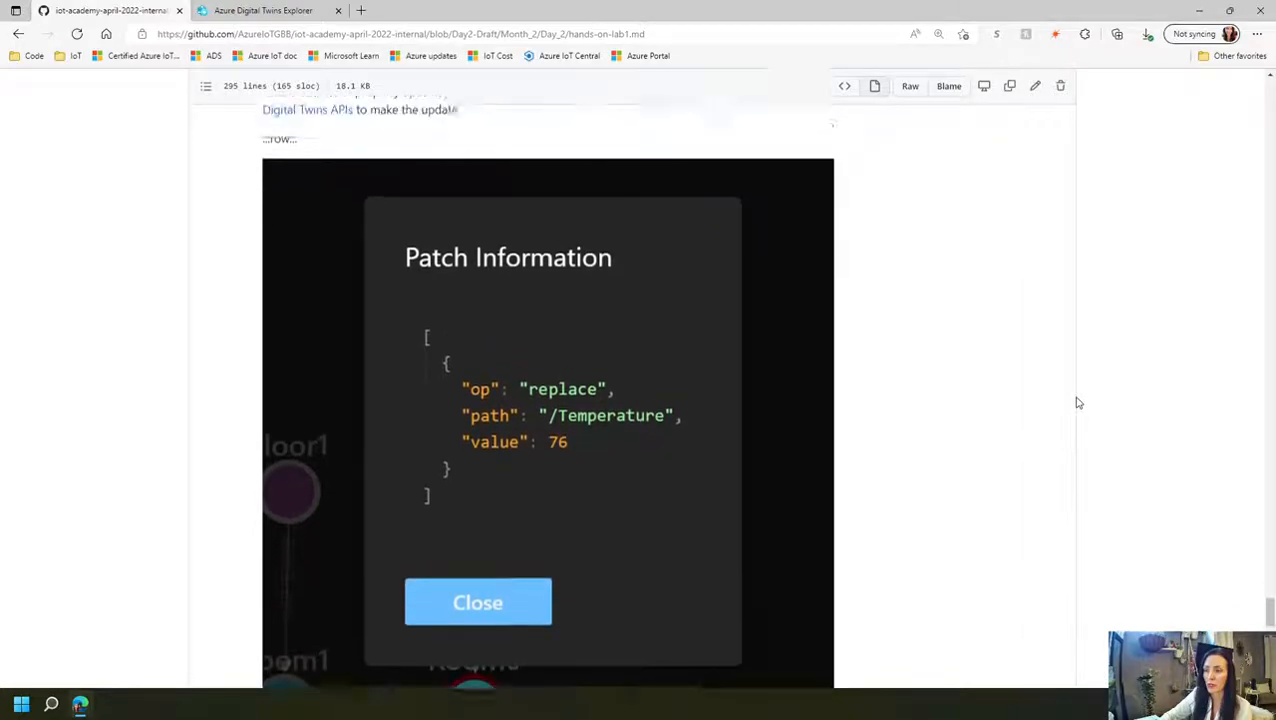
scroll(1078, 402, down, 2)
scroll(1078, 402, down, 4)
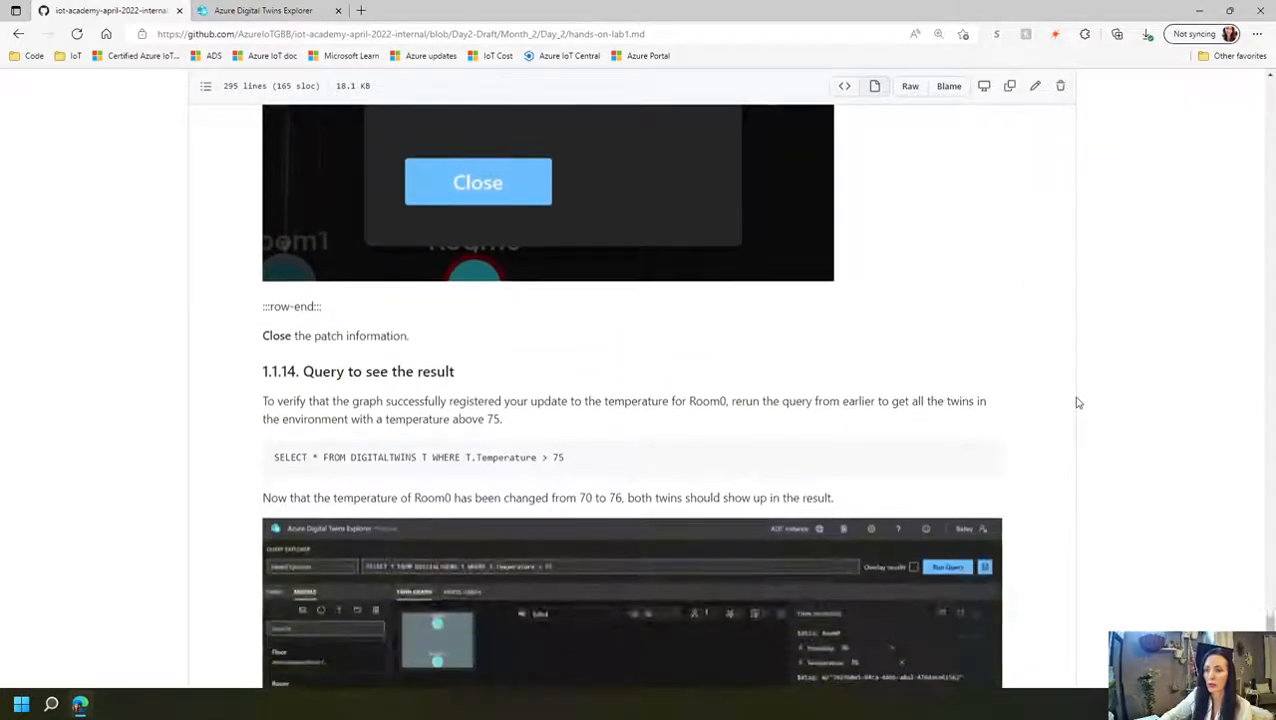
mouse_move(891, 316)
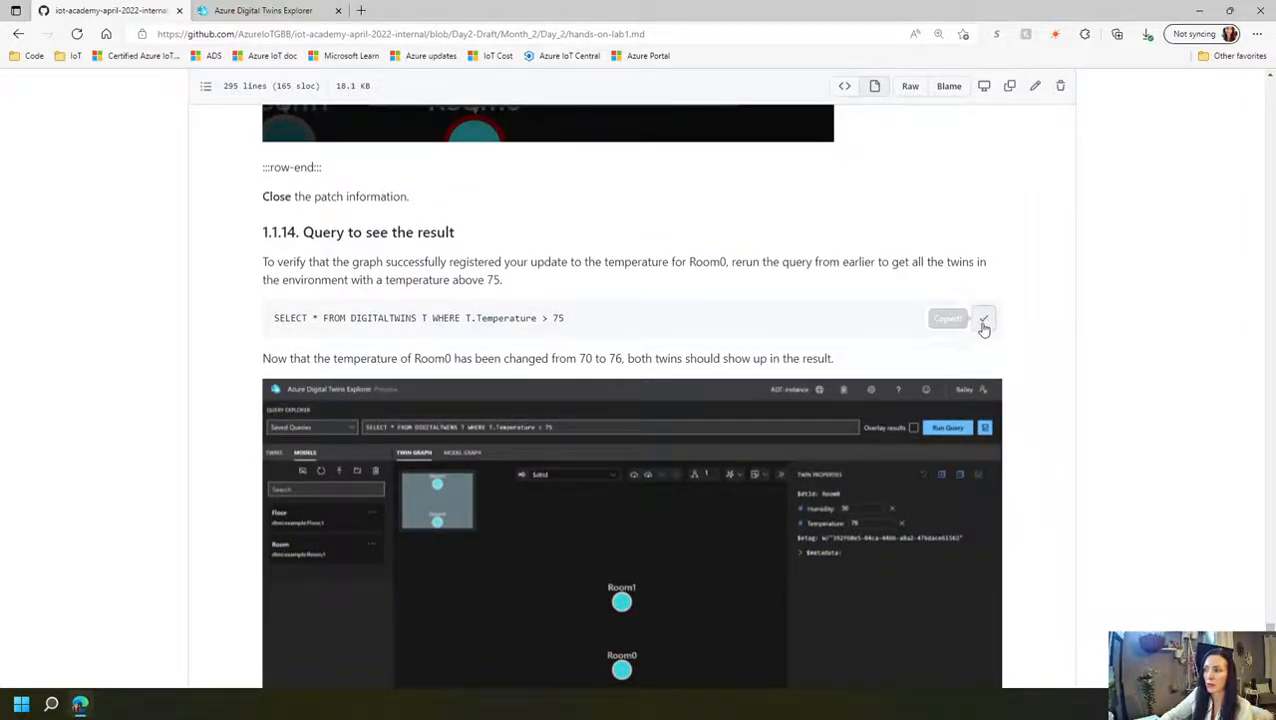
- Rerun SELECT * FROM DIGITALTWINS T WHERE T.Temperature > 75 in Azure Digital Twins Explorer and view Room1's twin properties
click(265, 11)
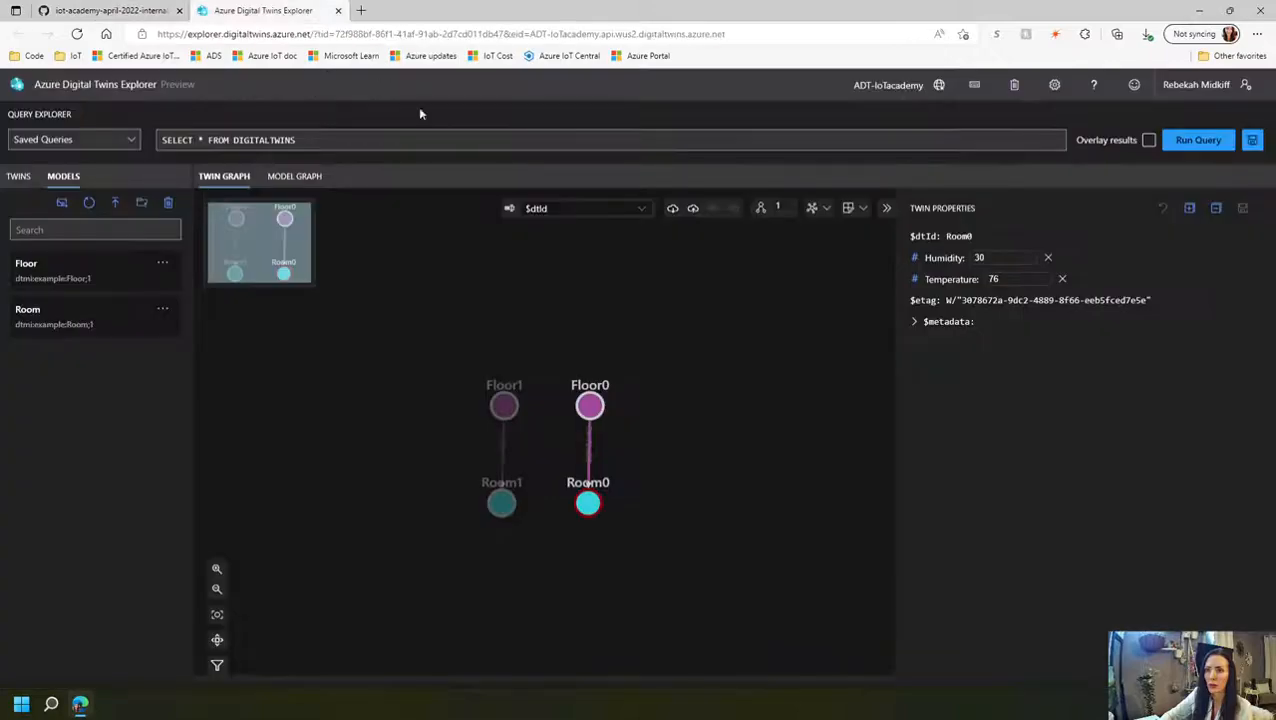
click(336, 142)
key(ctrl+v)
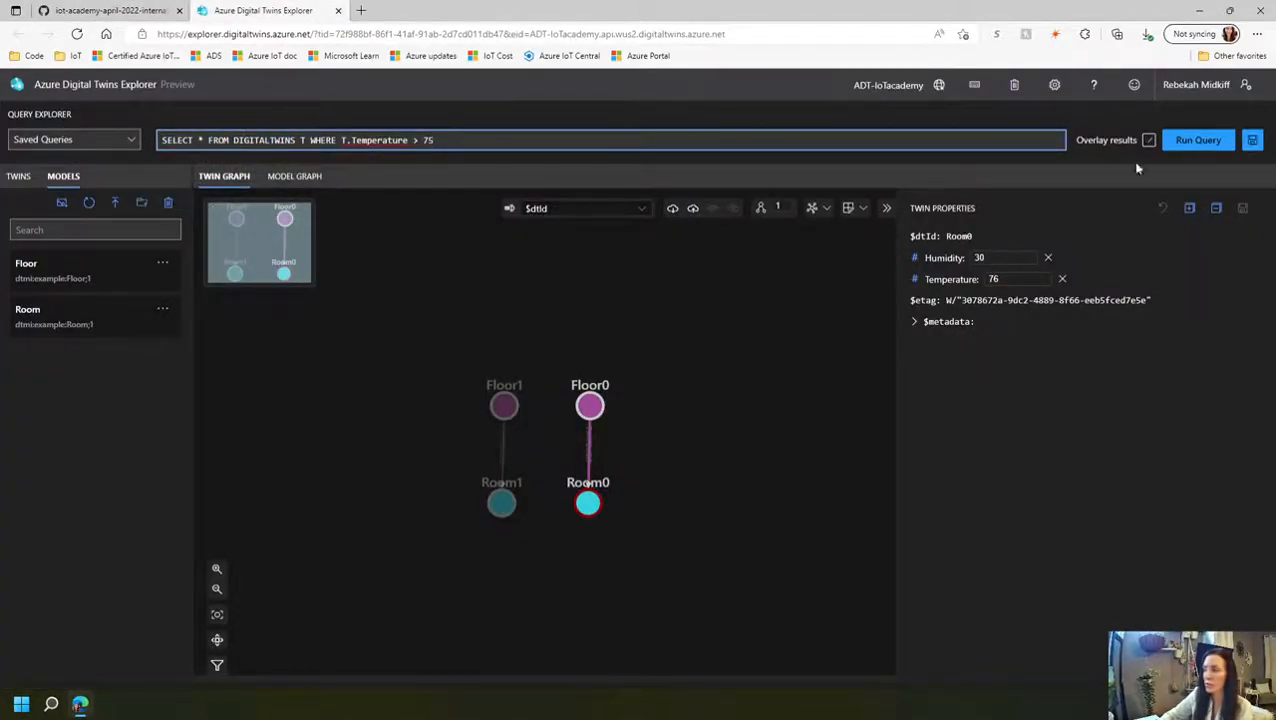
click(1192, 142)
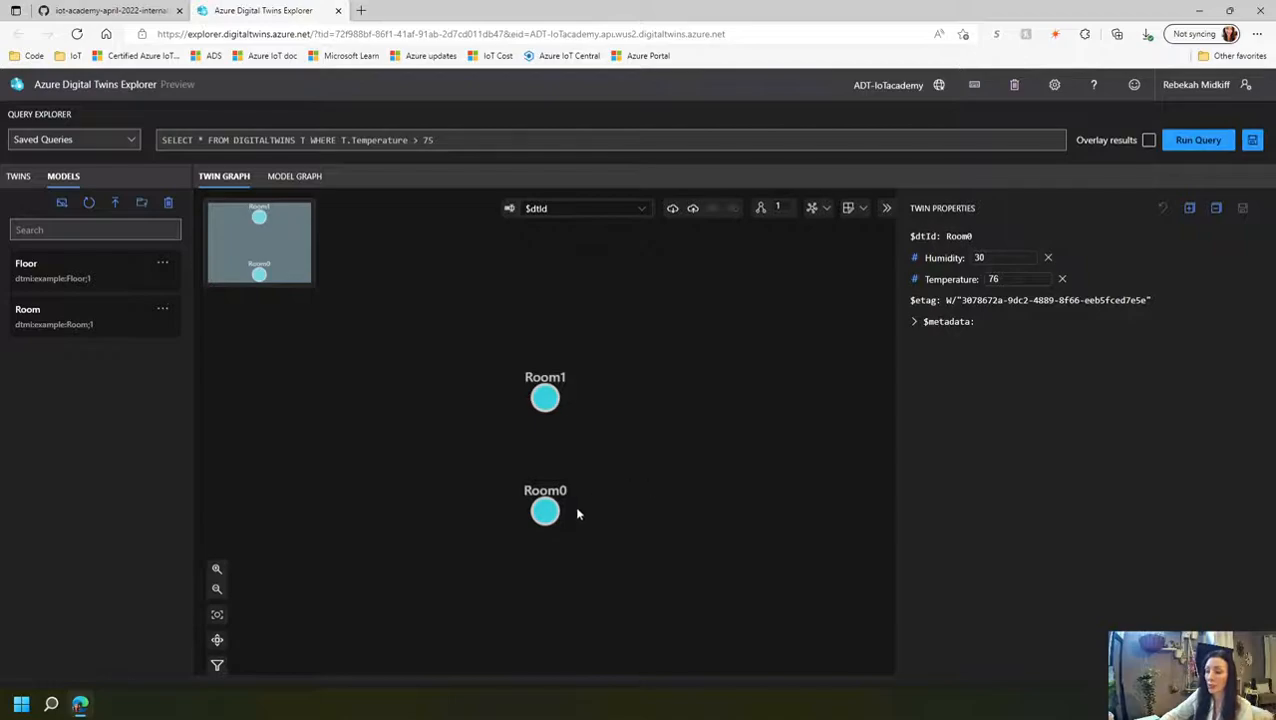
click(547, 405)
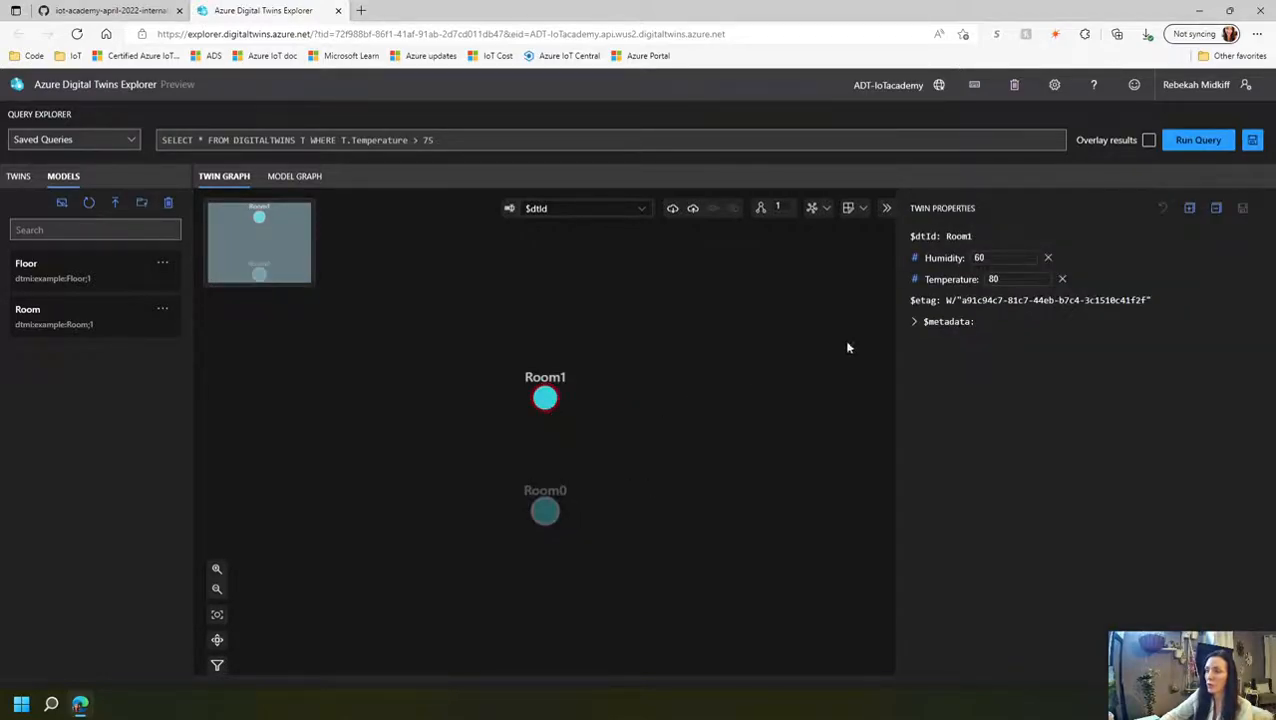
- View Room0's twin properties in the query result and read the lab page's section 1.1.15, Review and contextualize learnings, through to its end
click(545, 511)
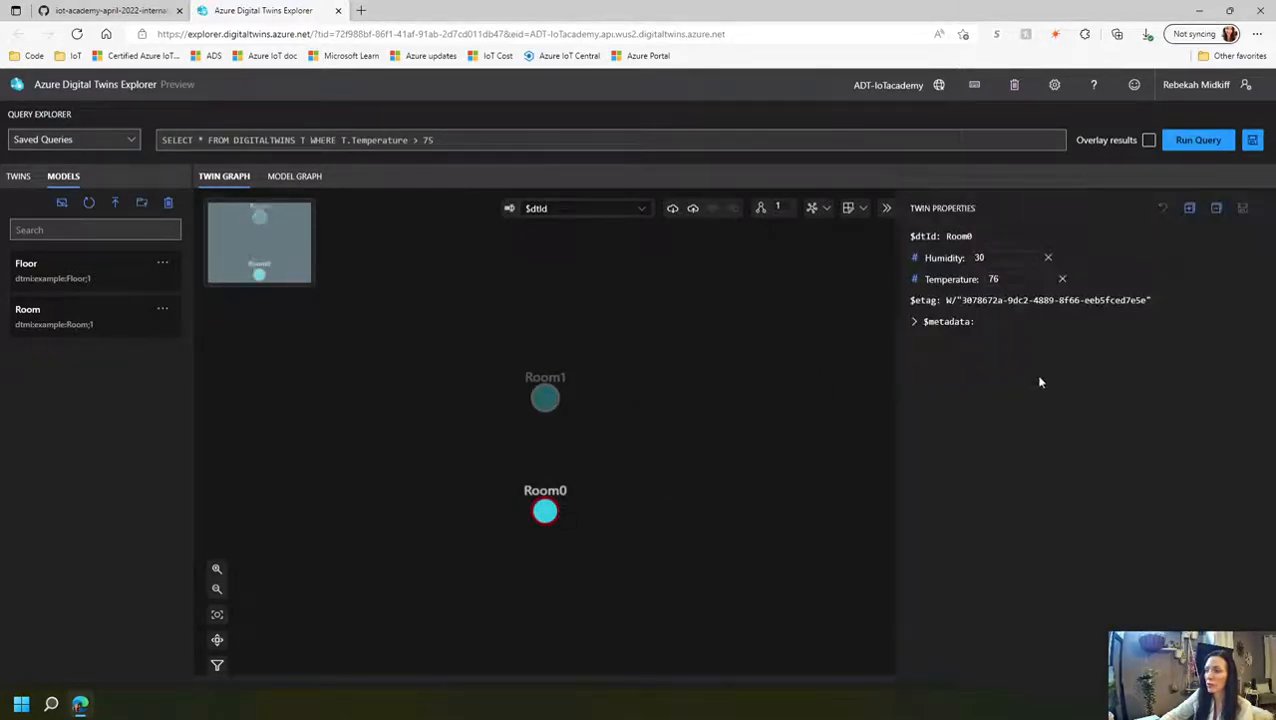
click(110, 10)
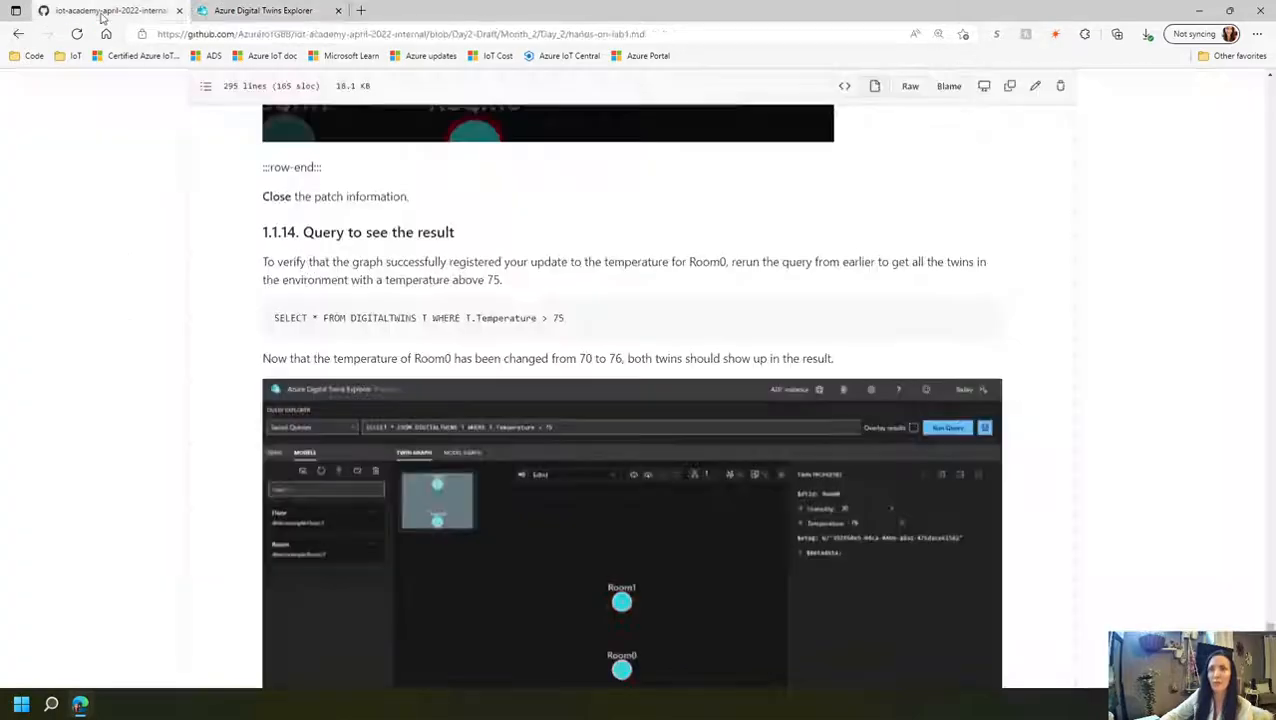
scroll(909, 484, down, 3)
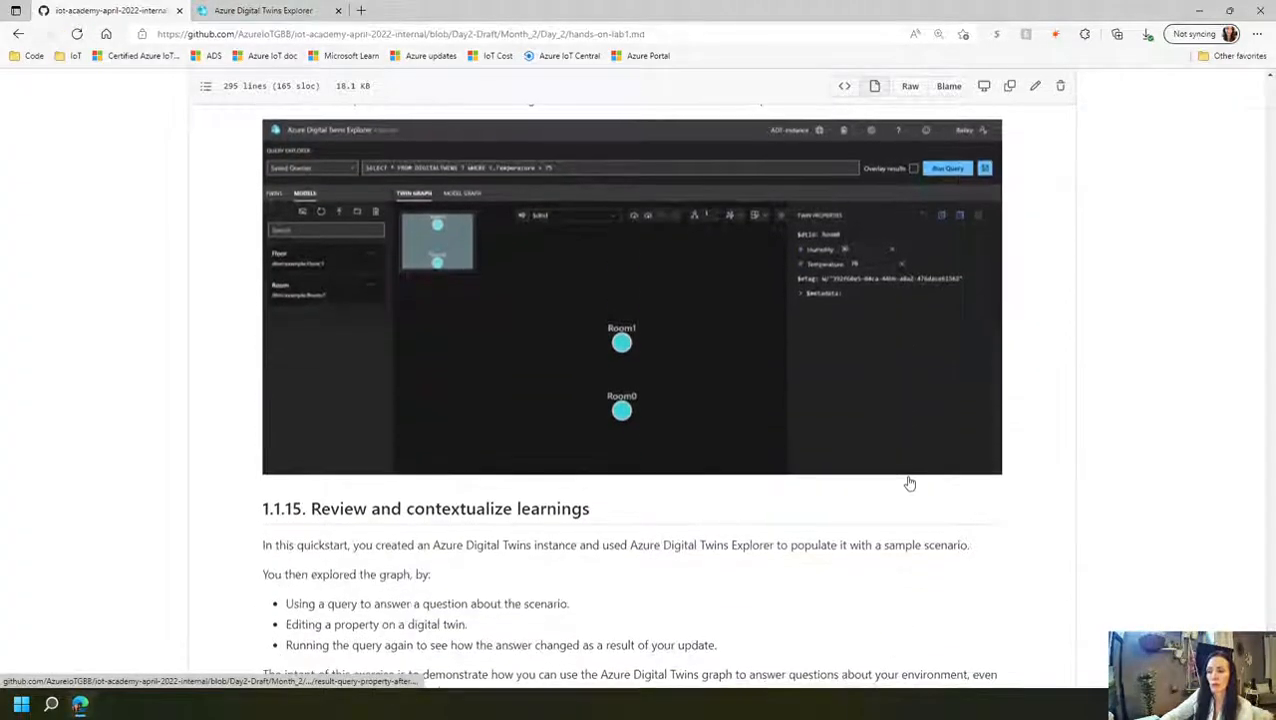
scroll(972, 485, down, 1)
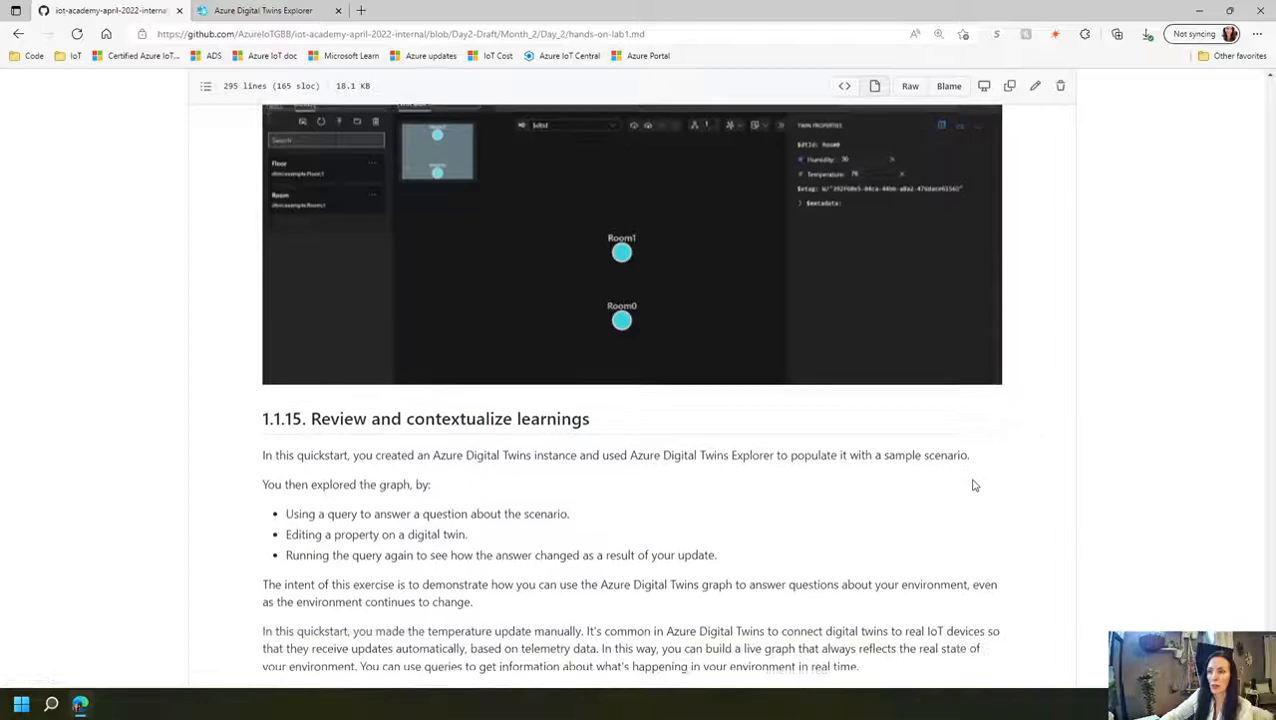
scroll(974, 485, down, 1)
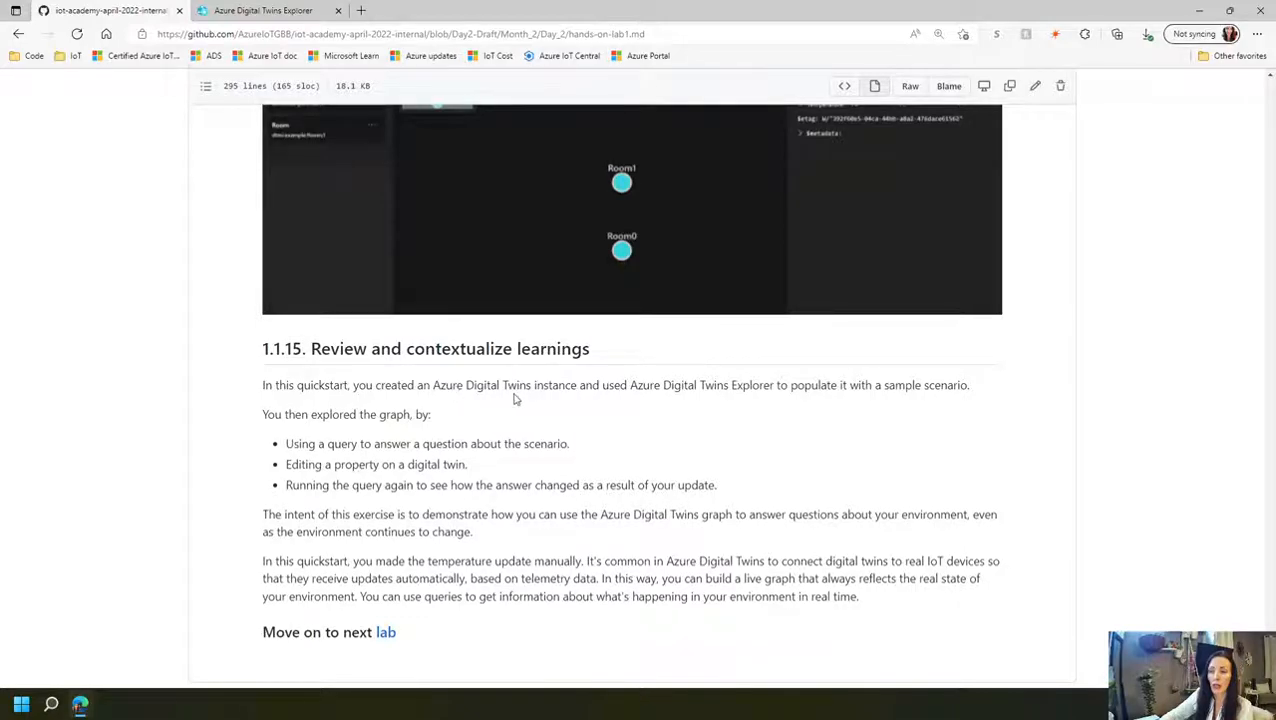
scroll(712, 432, up, 1)
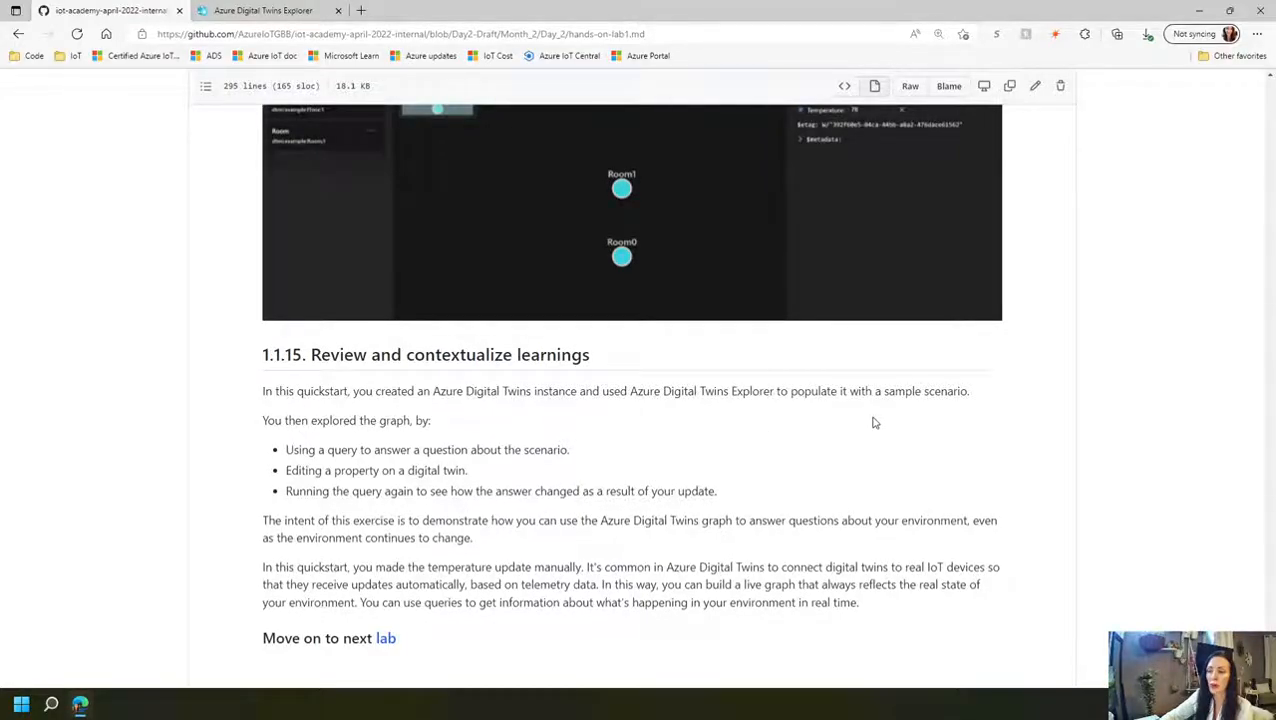
scroll(963, 424, down, 1)
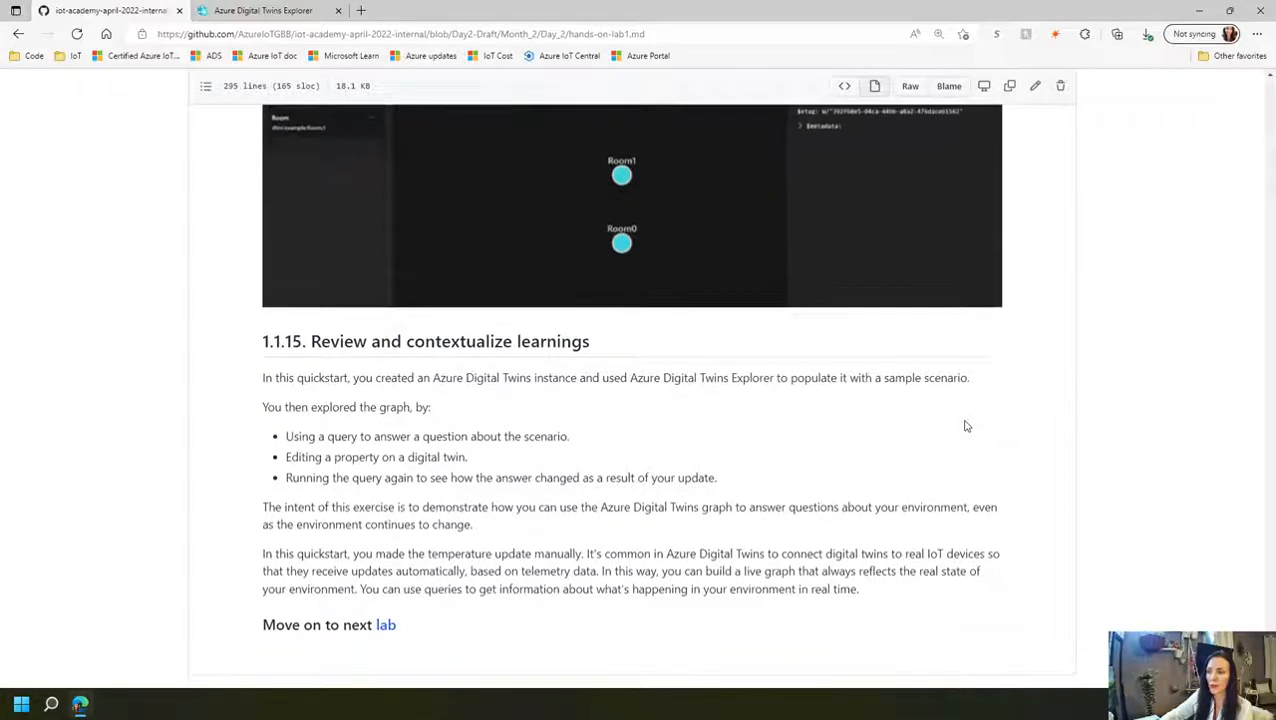
scroll(966, 426, down, 1)
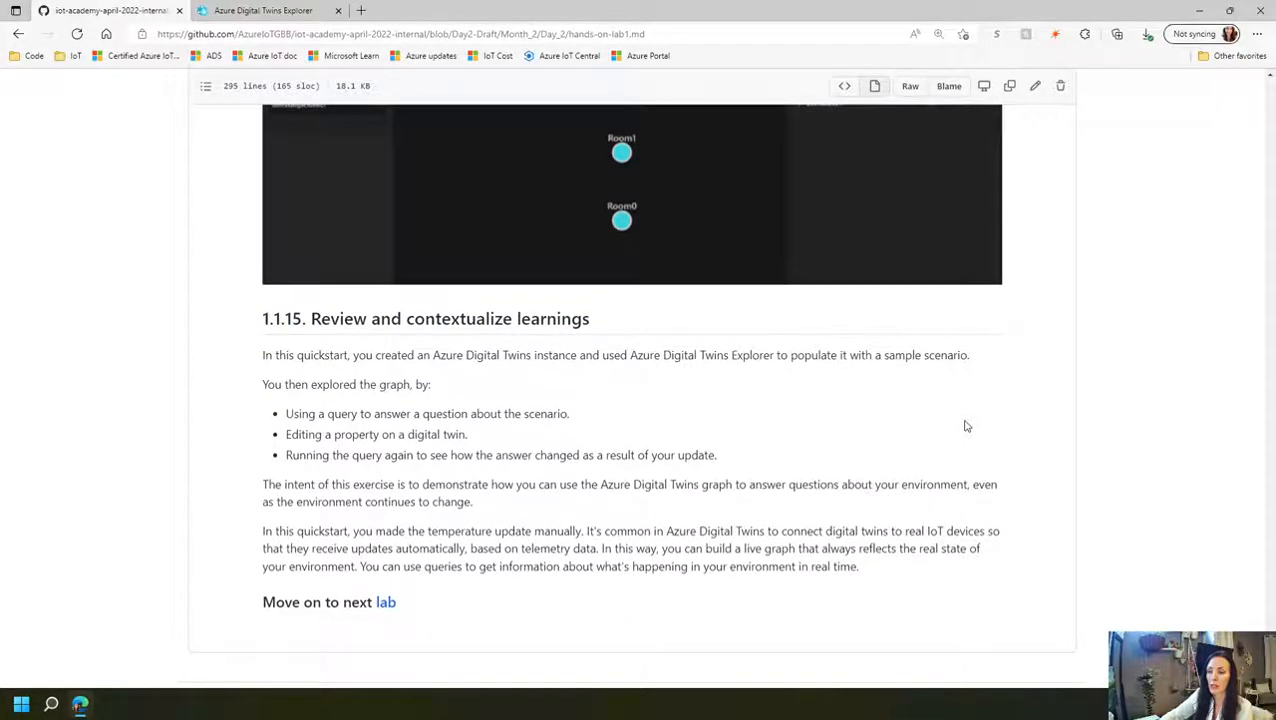